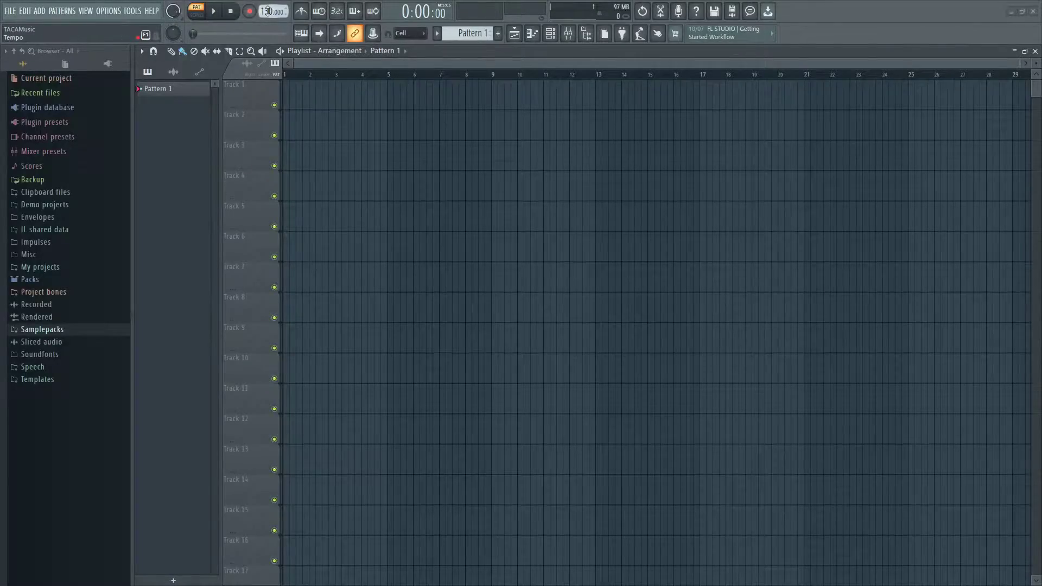
# - Lower the project tempo from 130 to 116 BPM
pyautogui.moveTo(267, 11); pyautogui.dragTo(299, 17)
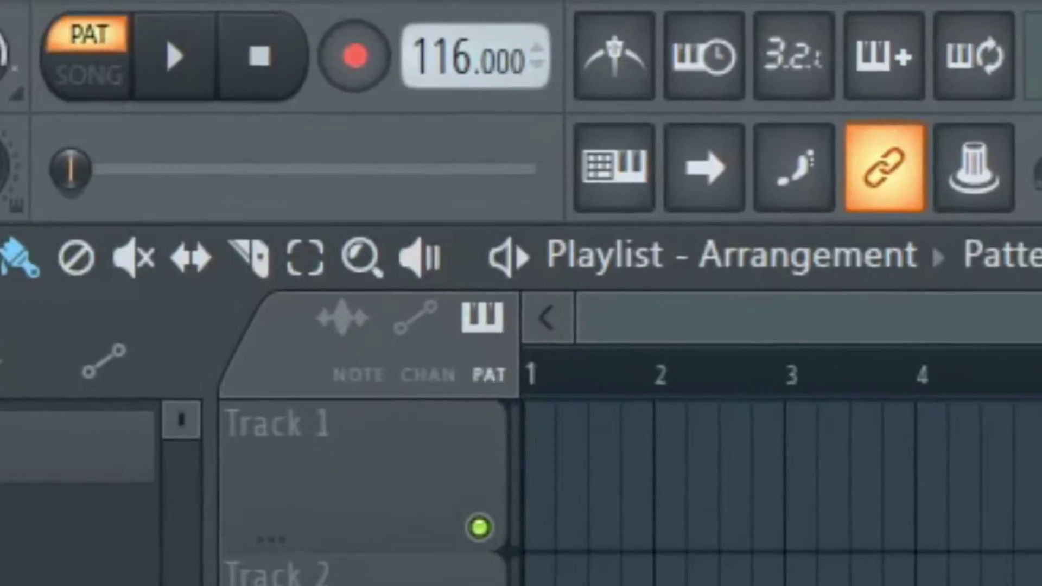
# - Add an FL Keys channel in the Channel rack and open its piano roll
pyautogui.press('F6')
pyautogui.click(533, 133)
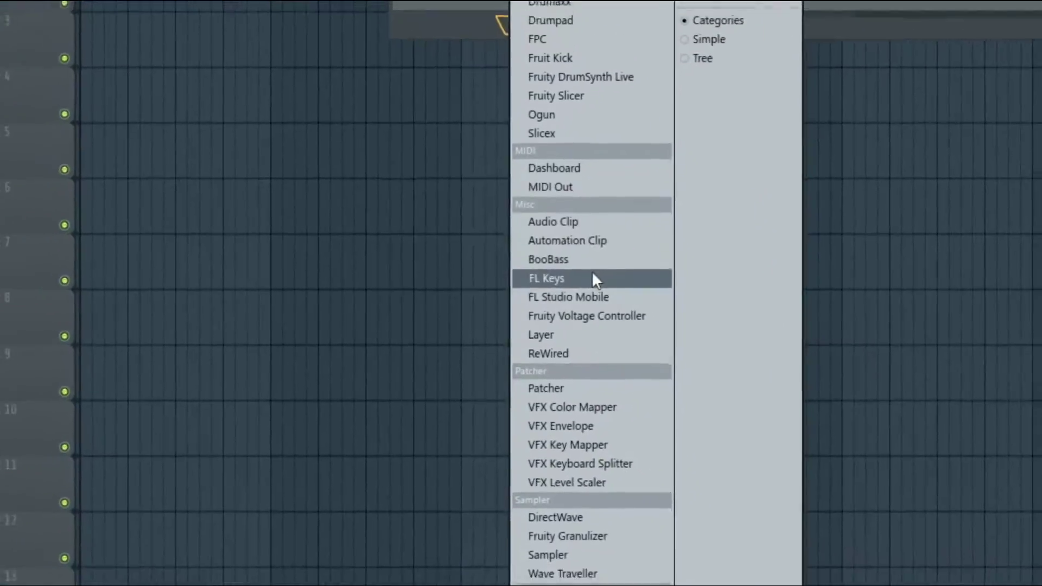
pyautogui.click(592, 278)
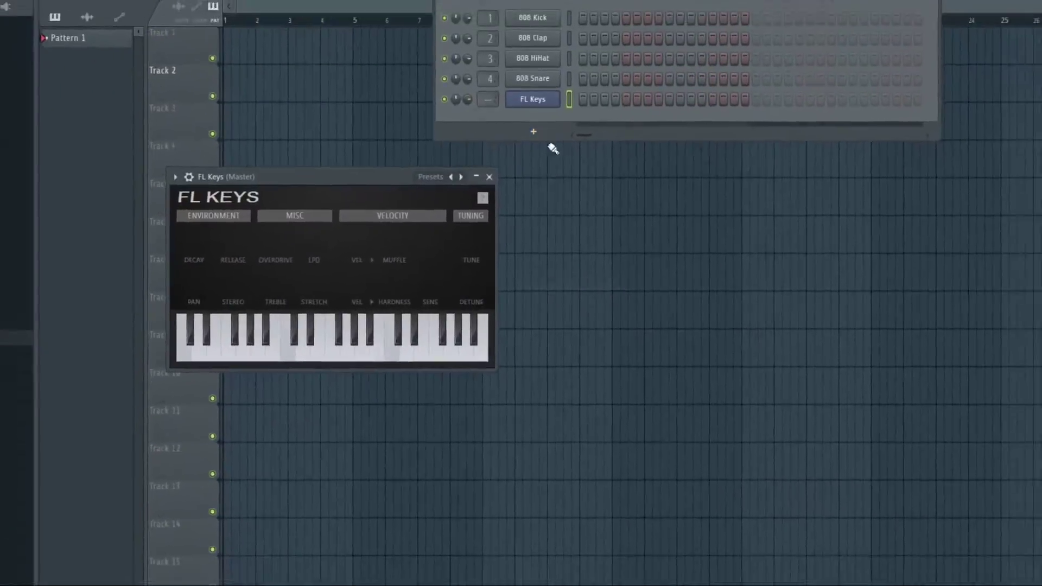
pyautogui.rightClick(532, 137)
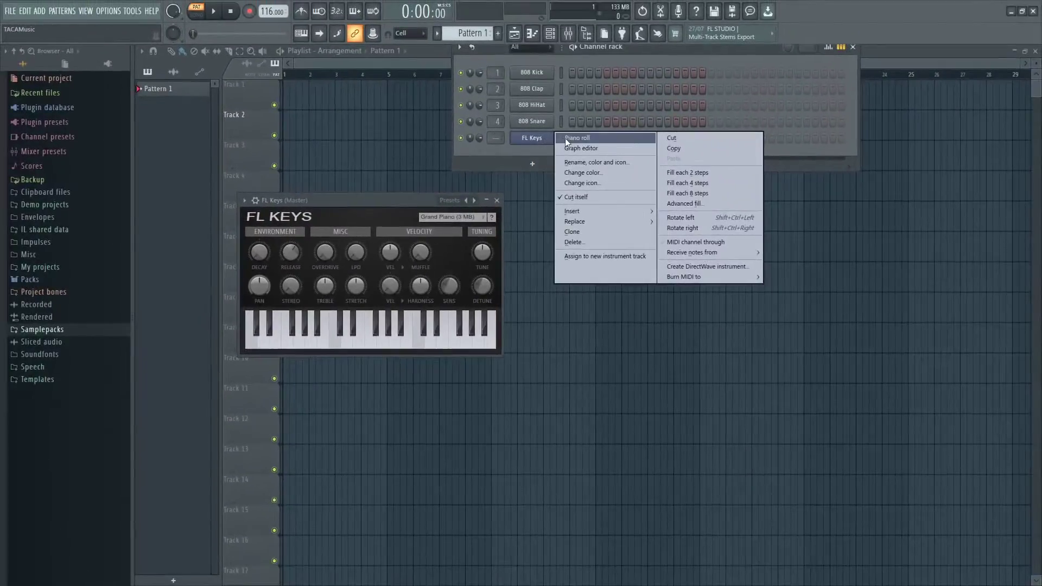
pyautogui.click(565, 138)
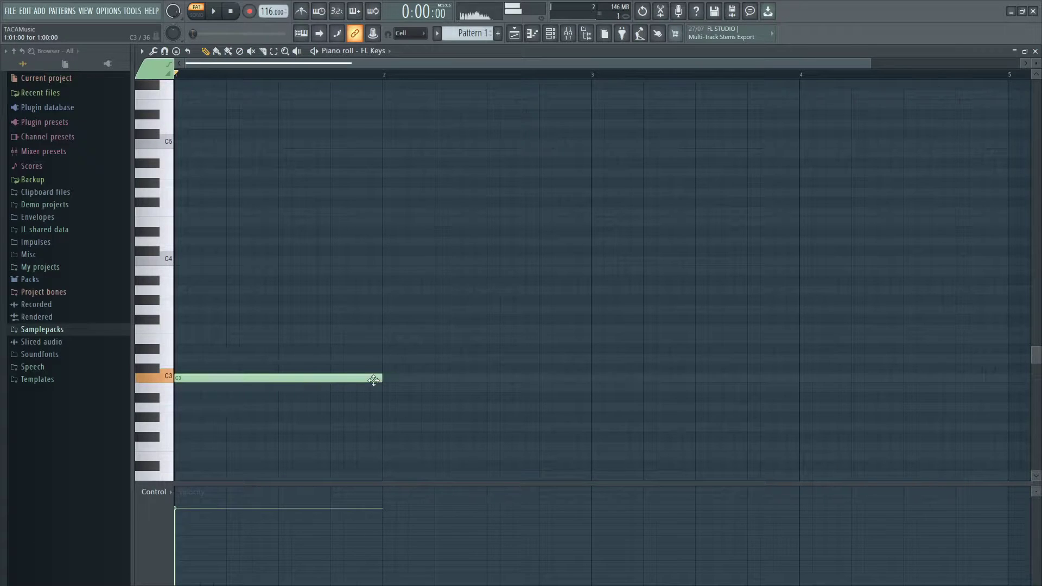
# - Draw the bass notes E3, a half-bar A3 and the next bass note, then drop A3 and G3 an octave
pyautogui.click(407, 340)
pyautogui.scroll(-2, 456, 325)
pyautogui.click(489, 290)
pyautogui.moveTo(602, 290); pyautogui.dragTo(571, 290)
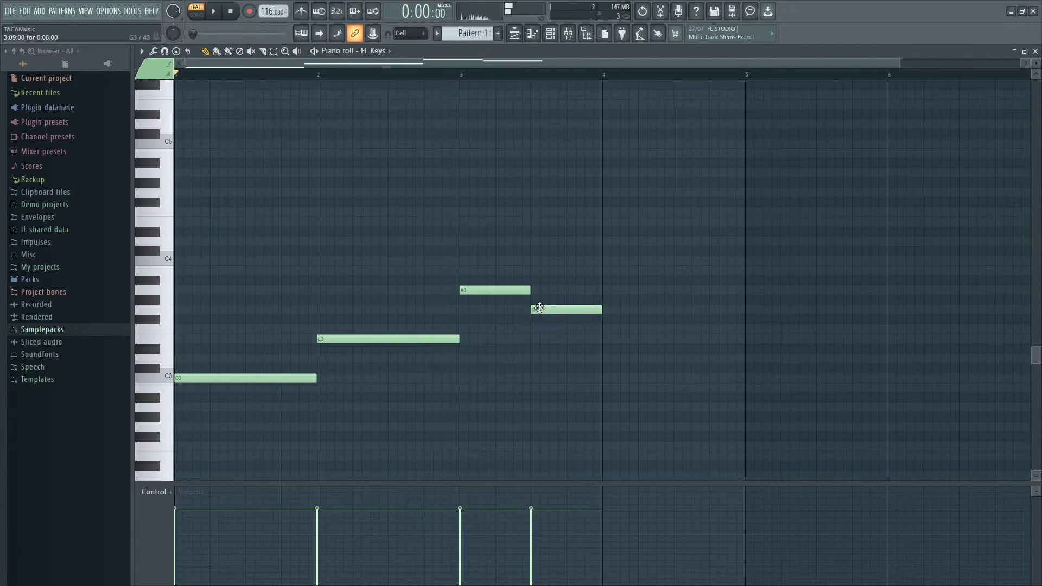
pyautogui.scroll(-2, 646, 380)
pyautogui.click(637, 382)
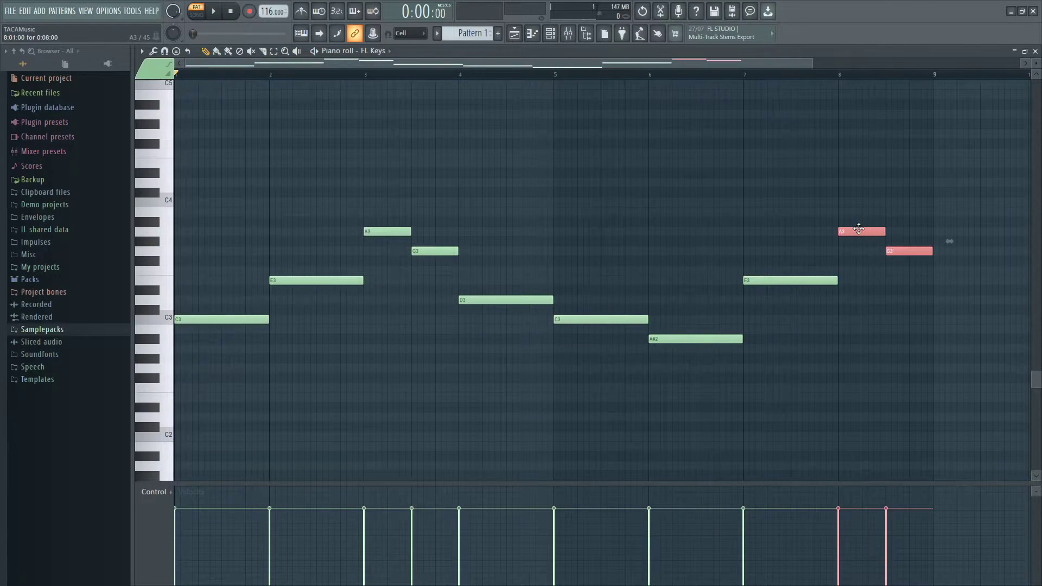
pyautogui.moveTo(858, 229); pyautogui.dragTo(859, 346)
pyautogui.scroll(-1, 885, 337)
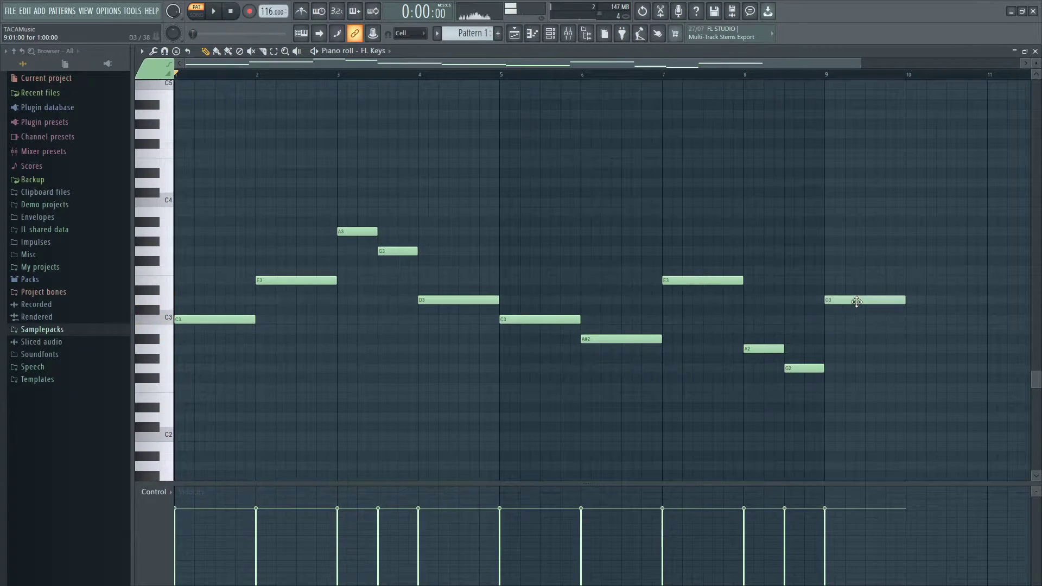
# - Stack chord tones C4 and E5, B4 and G5, and D5 over the bass, then play the pattern
pyautogui.scroll(3, 181, 255)
pyautogui.click(182, 290)
pyautogui.scroll(1, 178, 179)
pyautogui.click(179, 163)
pyautogui.click(285, 300)
pyautogui.press('space')
pyautogui.click(263, 133)
pyautogui.click(263, 212)
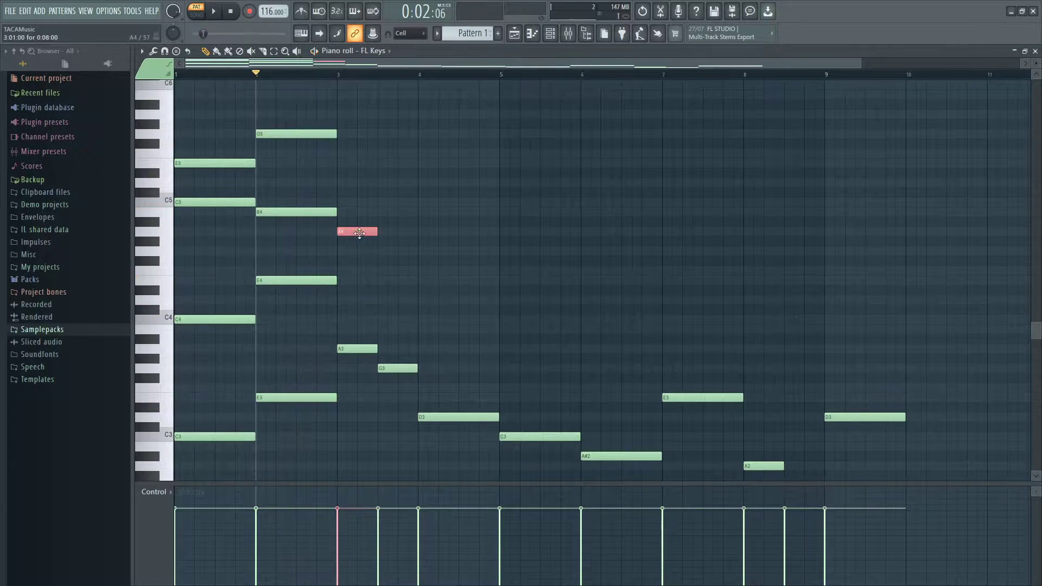
pyautogui.moveTo(356, 166); pyautogui.dragTo(369, 152)
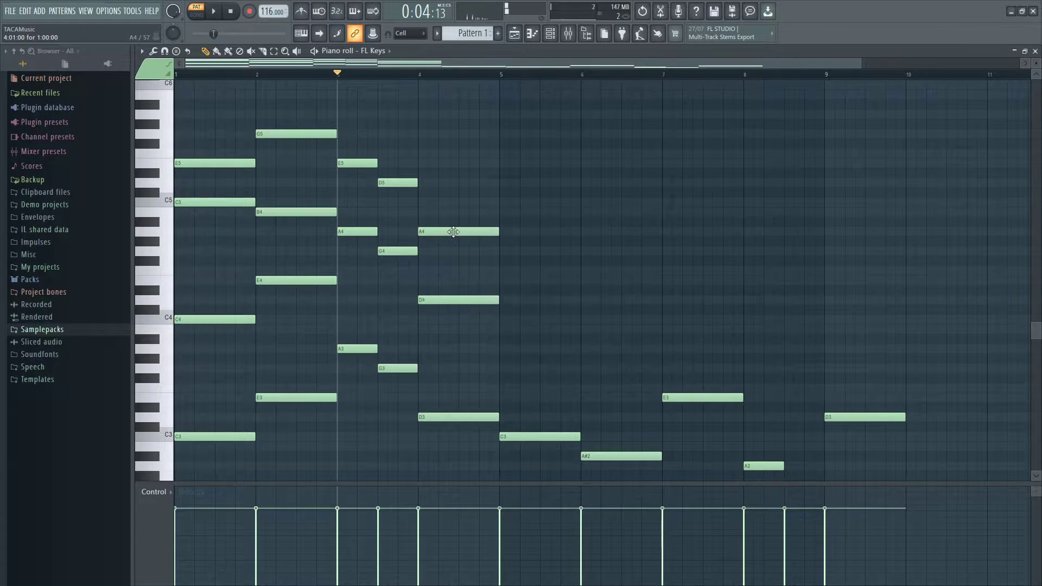
pyautogui.click(426, 183)
pyautogui.press('space')
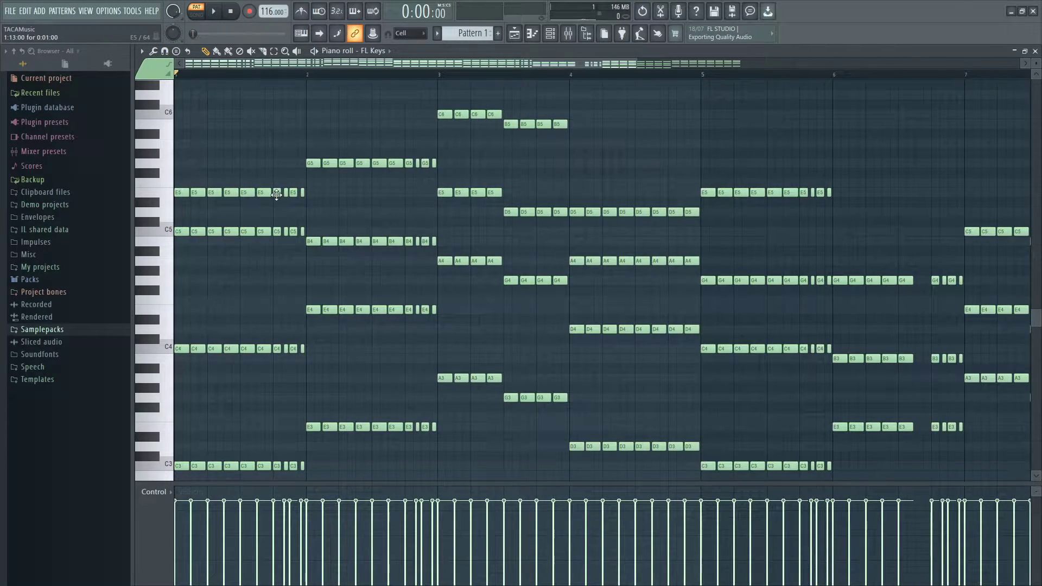
# - Audition the chopped chords by scrubbing through them with the Playback tool
pyautogui.scroll(4, 277, 184)
pyautogui.click(286, 175)
pyautogui.moveTo(320, 174); pyautogui.dragTo(286, 174)
# - Play the chopped chord pattern from the start while scrolling through the piano roll
pyautogui.scroll(-4, 322, 153)
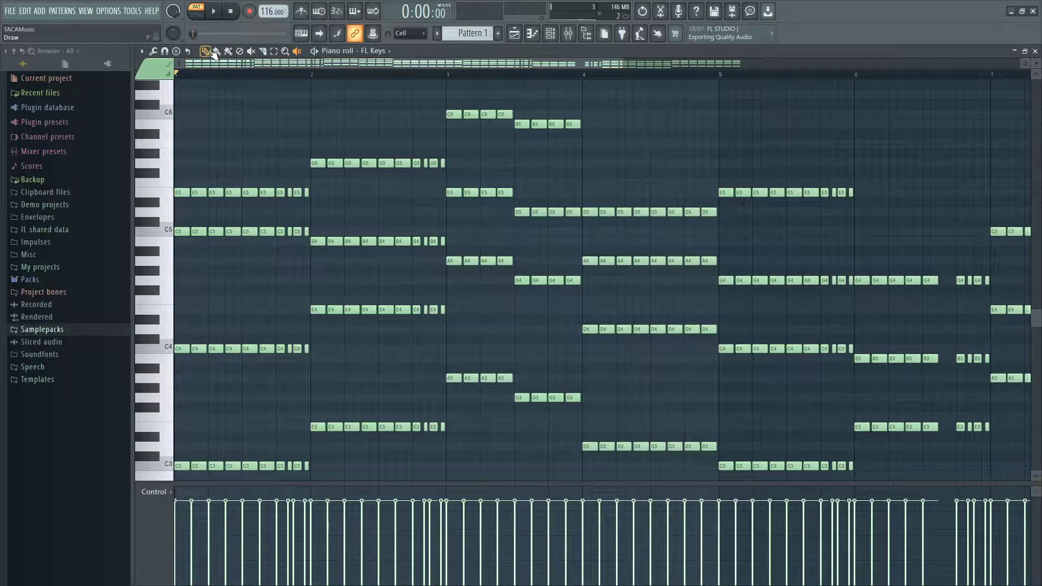
pyautogui.click(215, 11)
pyautogui.scroll(-3, 272, 155)
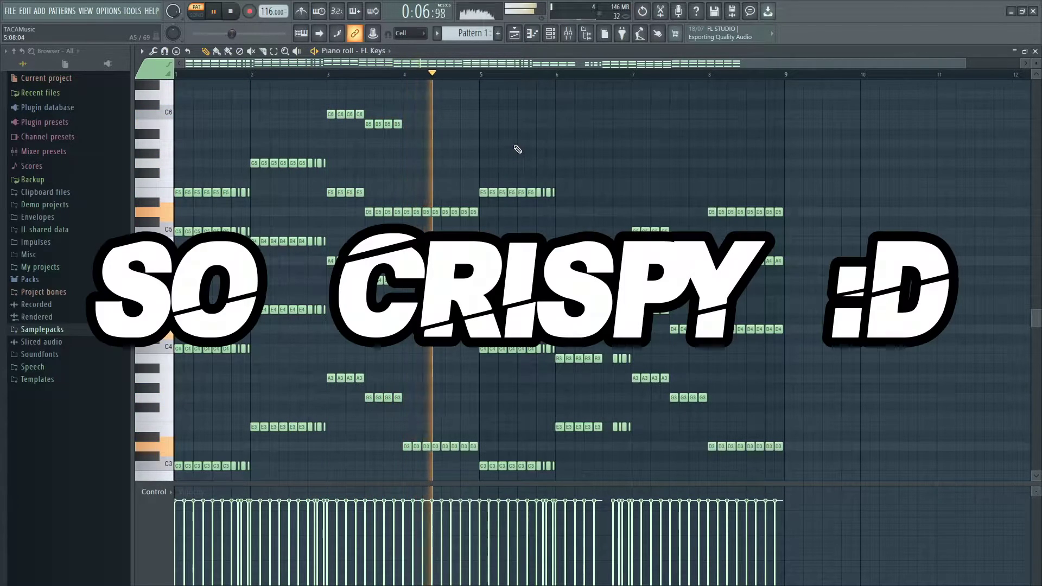
pyautogui.scroll(-2, 781, 261)
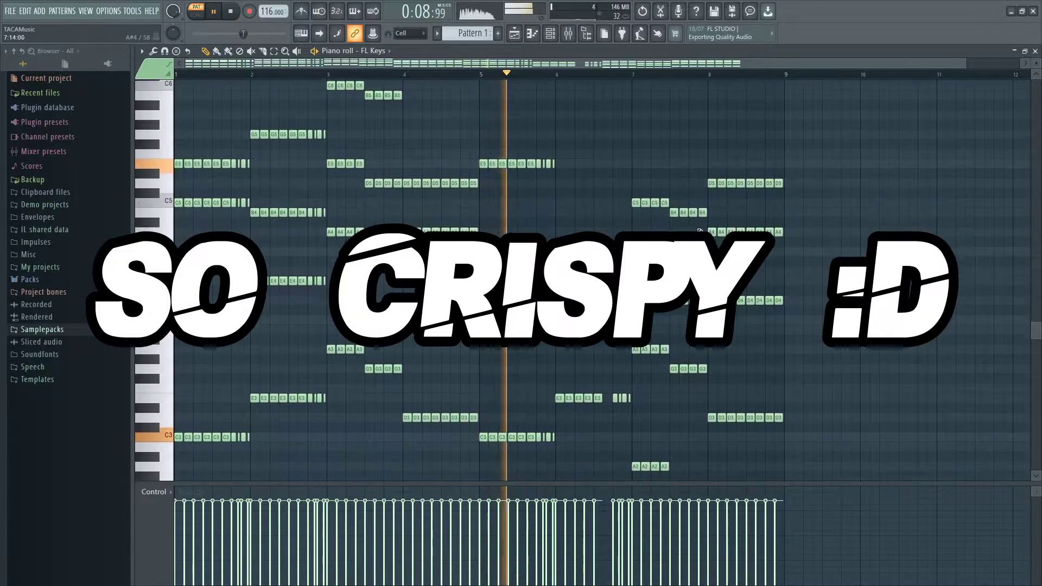
pyautogui.scroll(2, 786, 261)
pyautogui.scroll(-3, 782, 261)
pyautogui.scroll(3, 781, 261)
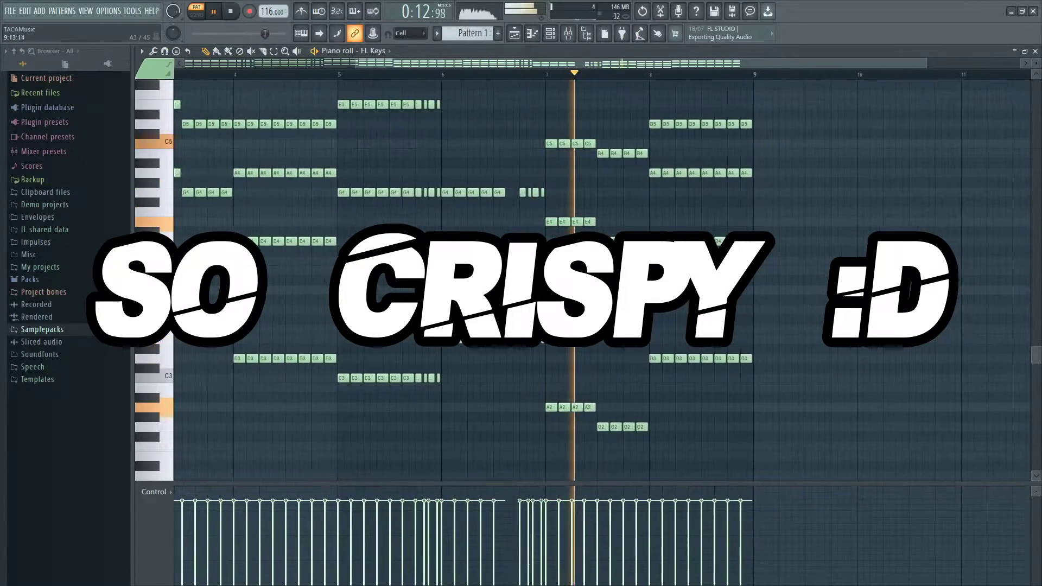
pyautogui.scroll(-3, 602, 271)
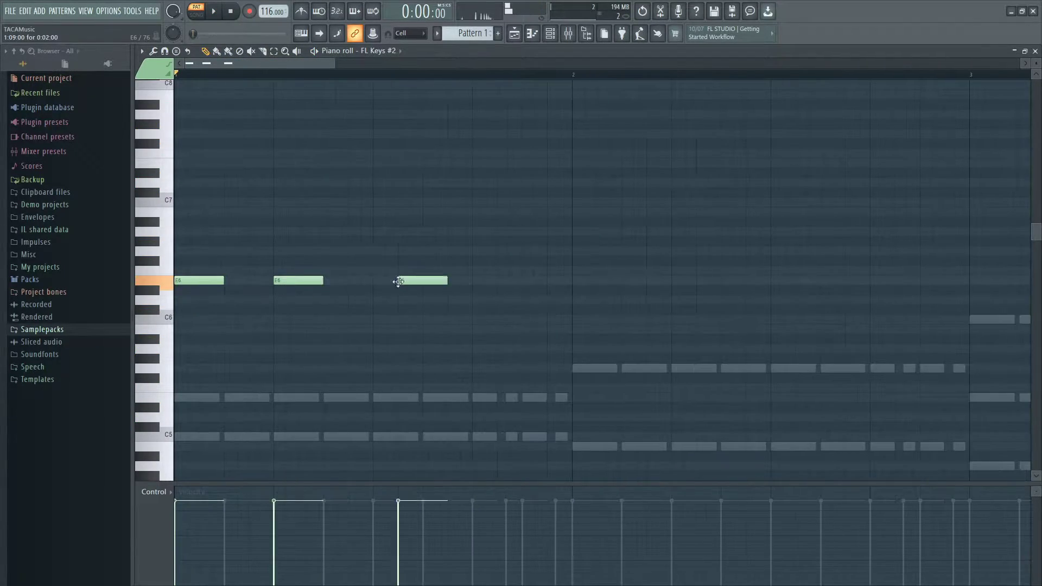
# - Place D6 melody notes and duplicate a selected group of them with Alt+U
pyautogui.moveTo(504, 275); pyautogui.dragTo(504, 295)
pyautogui.scroll(2, 505, 295)
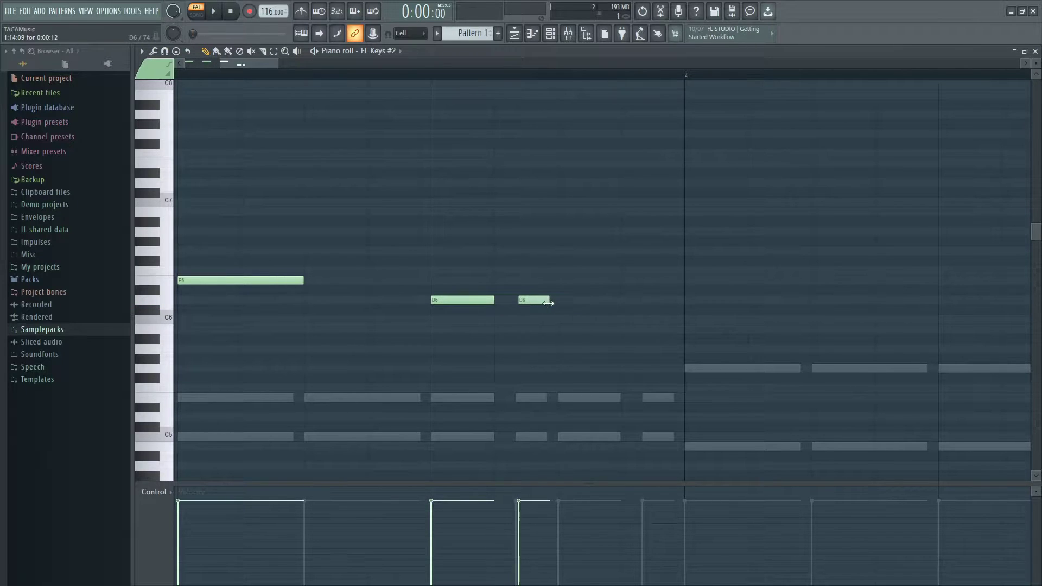
pyautogui.click(589, 299)
pyautogui.scroll(-2, 503, 258)
pyautogui.moveTo(478, 249); pyautogui.dragTo(720, 260)
pyautogui.hotkey('alt', 'u')
# - Add further melody notes, including a C6 note at bar 4
pyautogui.click(597, 251)
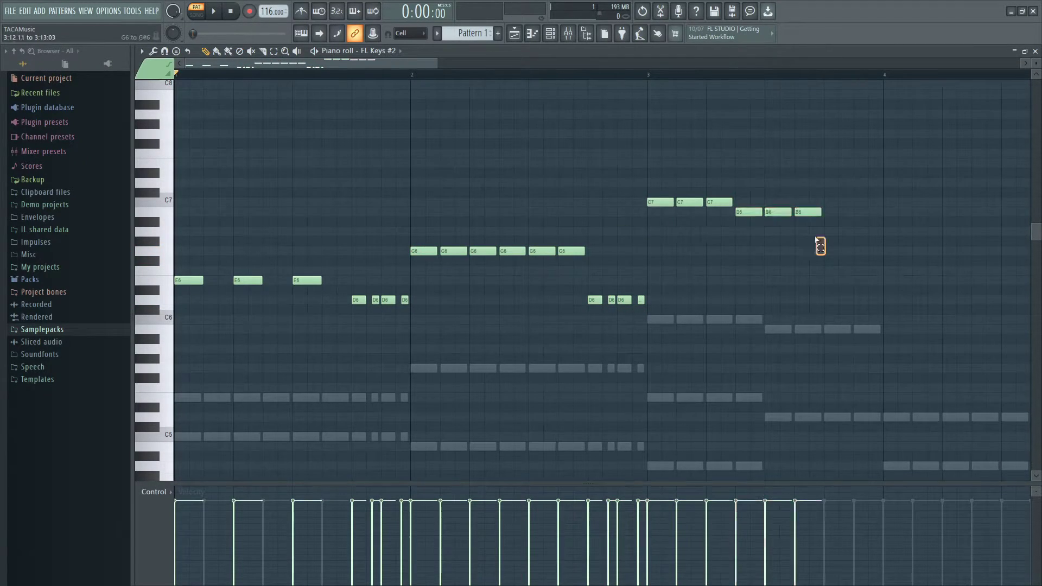
pyautogui.click(604, 320)
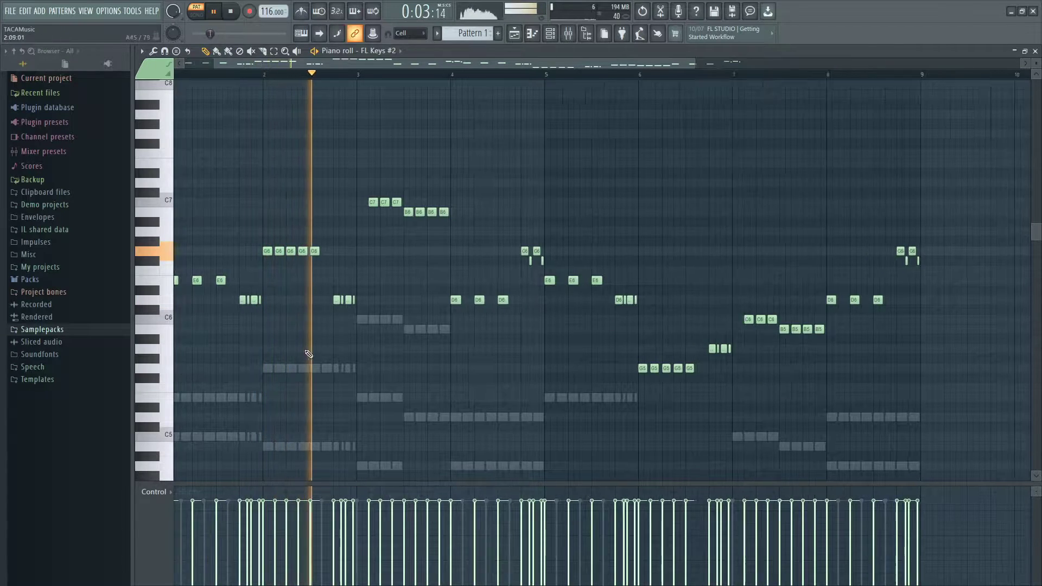
pyautogui.scroll(3, 367, 354)
pyautogui.scroll(-1, 366, 354)
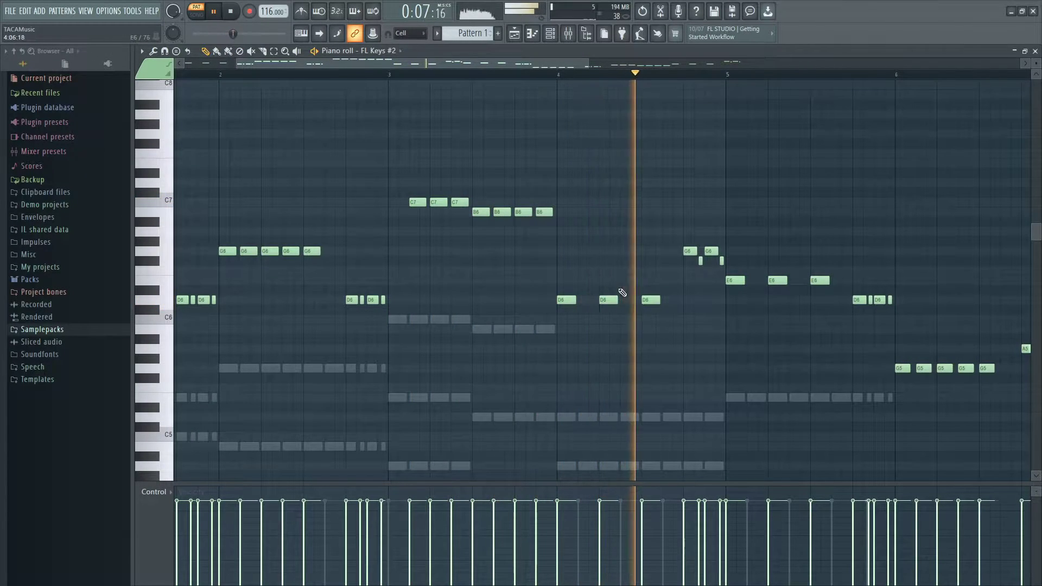
pyautogui.scroll(2, 733, 391)
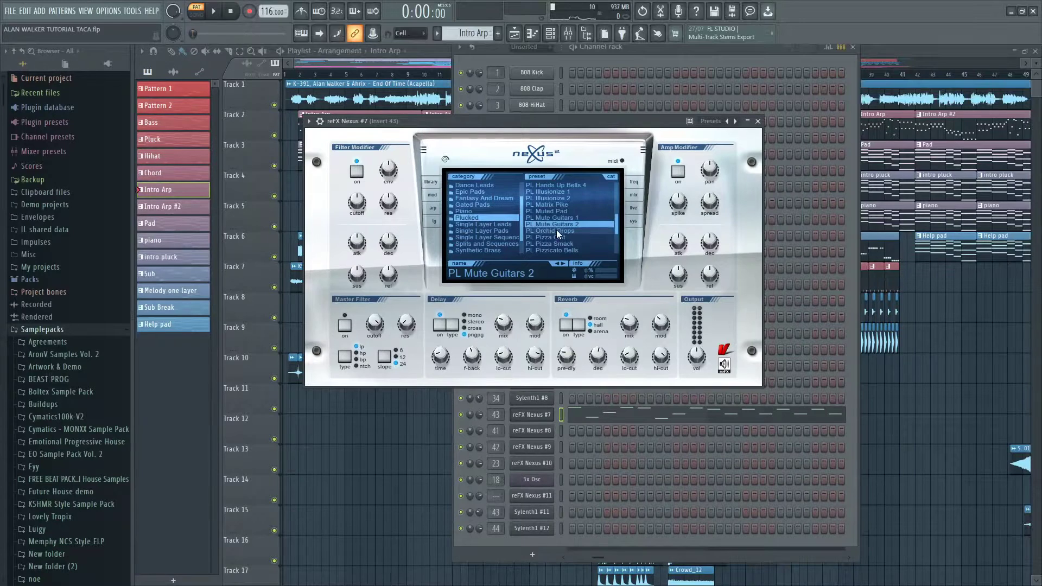
# - View the reFX Nexus #7 arpeggio, then inspect insert 43's two EQs and Fruity Filter
pyautogui.rightClick(551, 412)
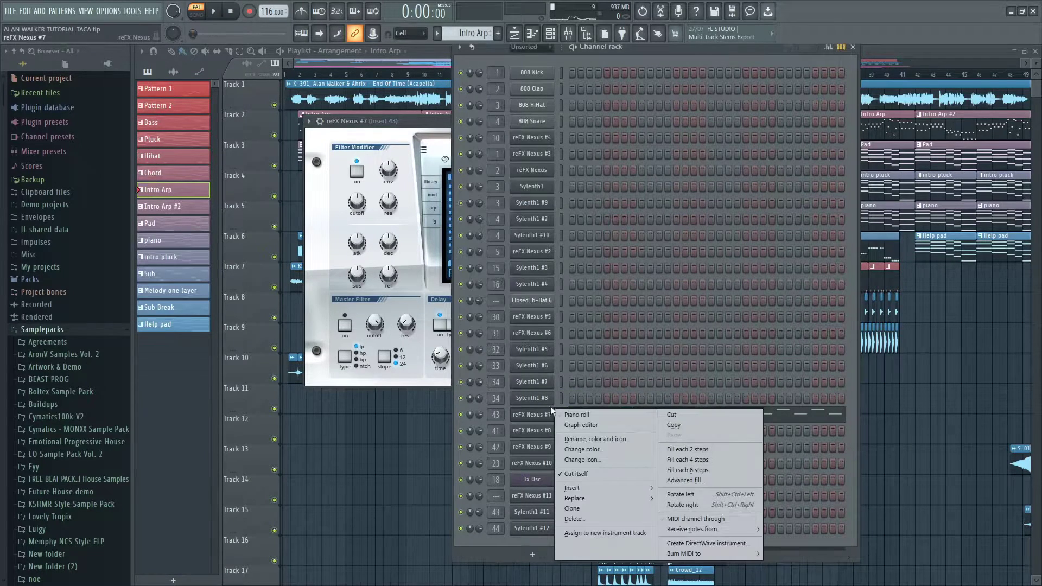
pyautogui.click(576, 414)
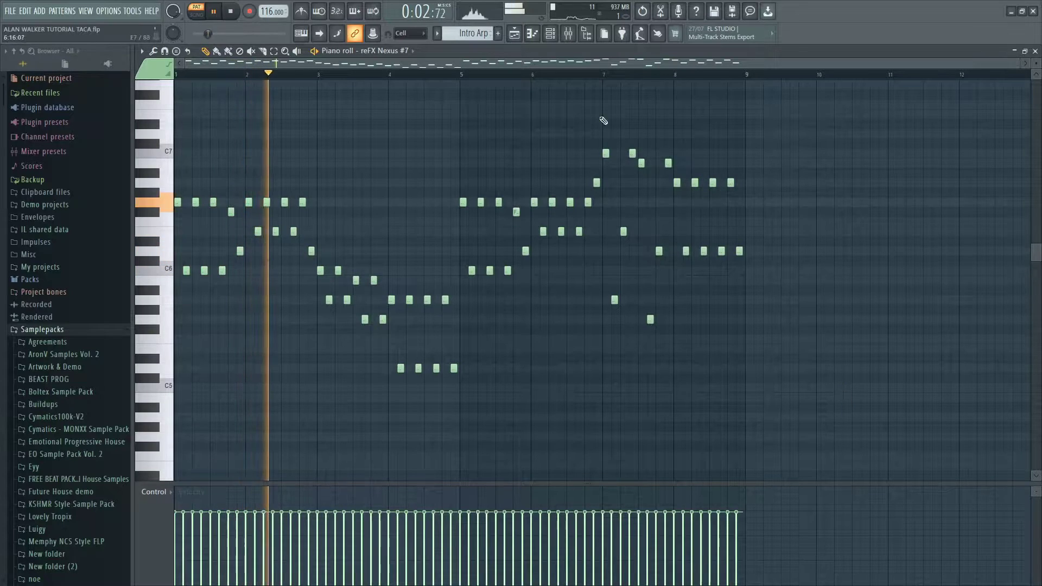
pyautogui.press('F9')
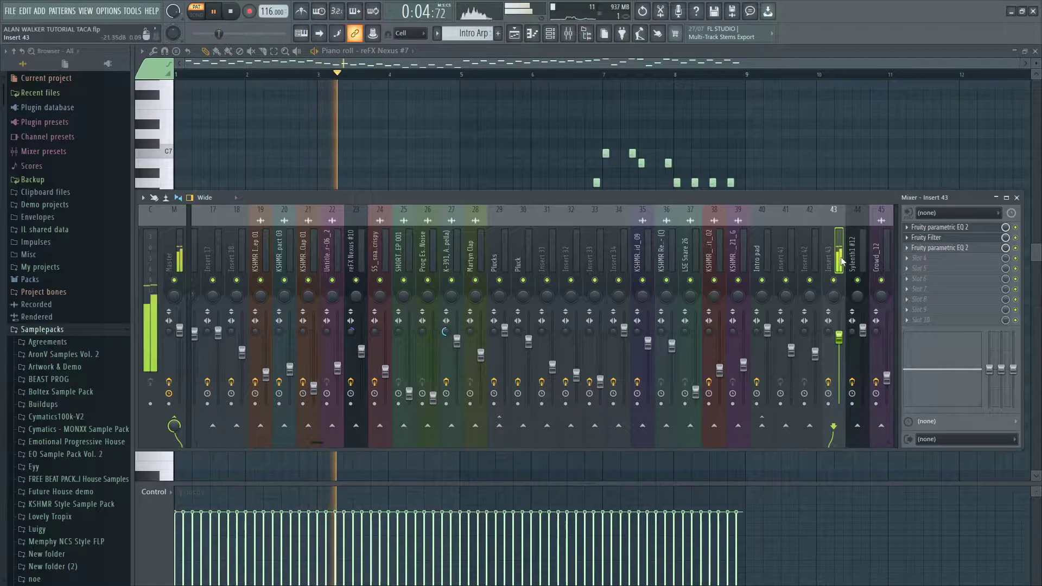
pyautogui.click(940, 231)
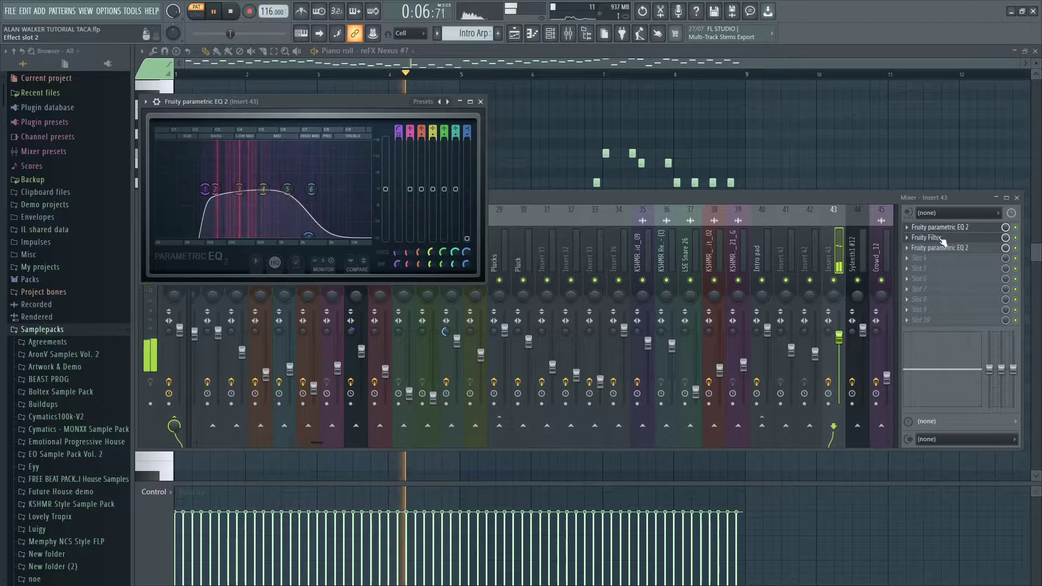
pyautogui.click(940, 238)
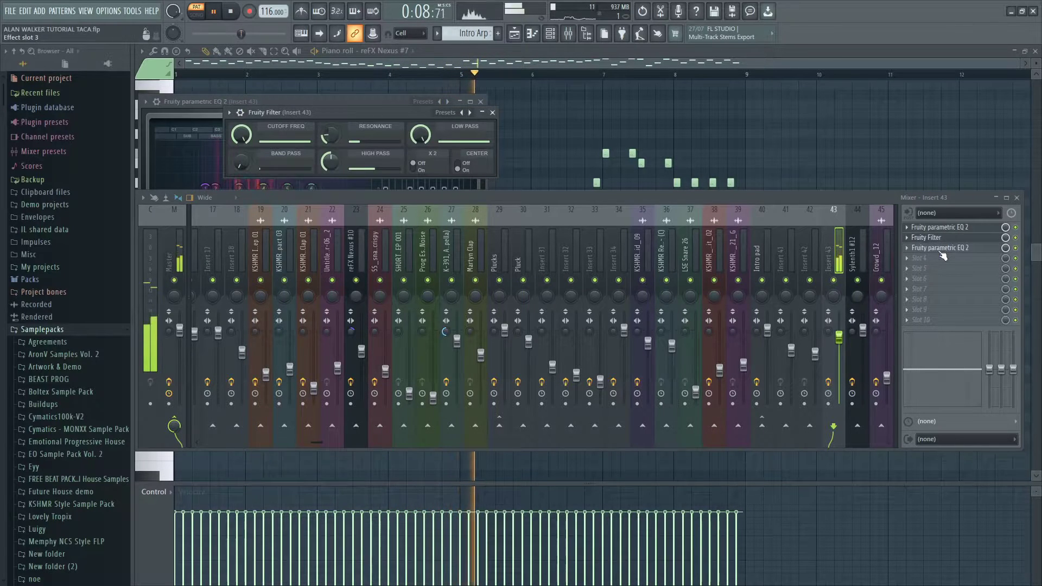
pyautogui.click(941, 251)
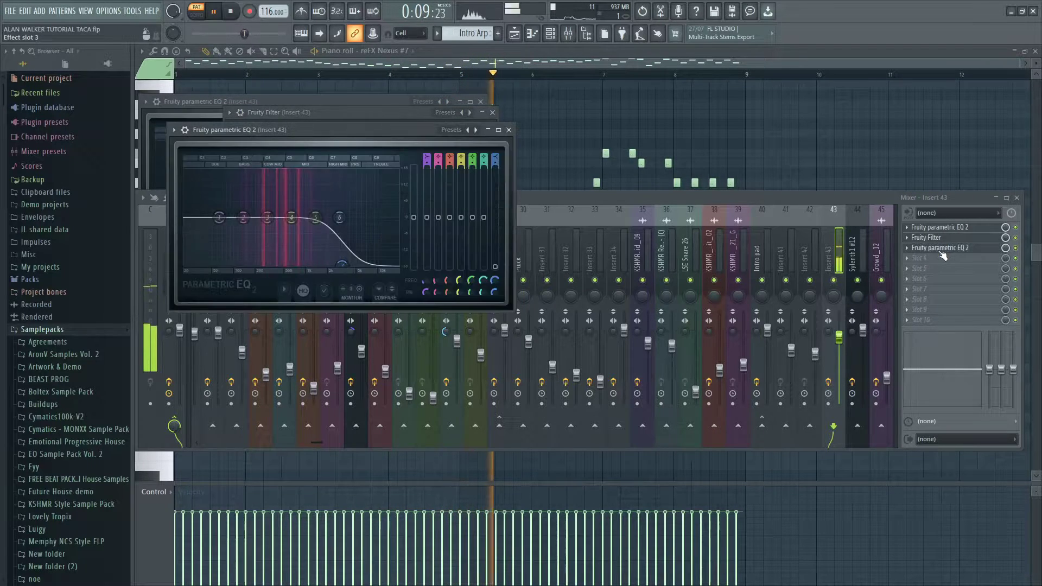
pyautogui.click(652, 65)
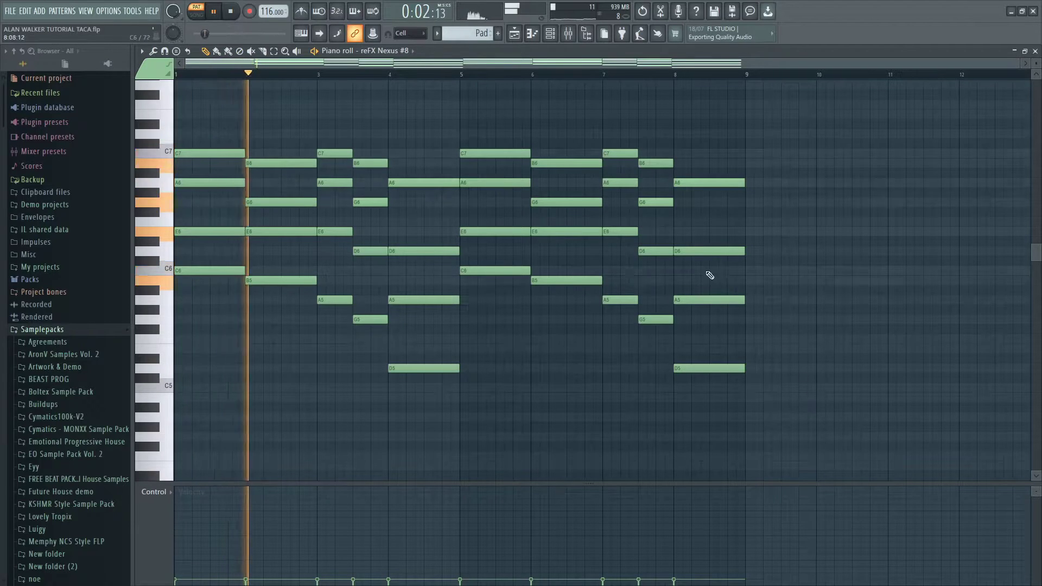
# - Open the parametric EQ on the Intro pad mixer track, insert 42
pyautogui.click(568, 34)
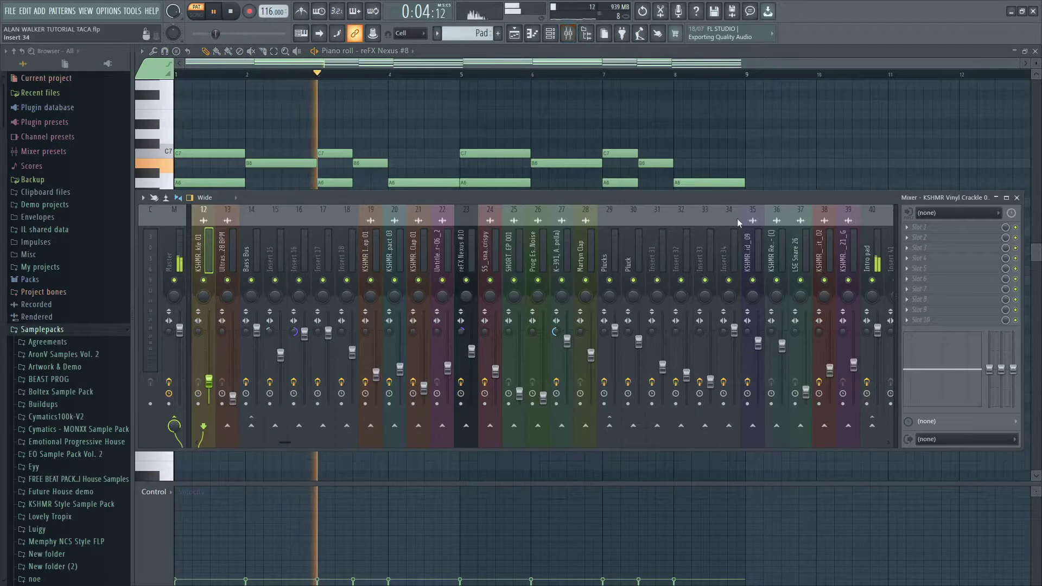
pyautogui.click(871, 255)
pyautogui.click(944, 228)
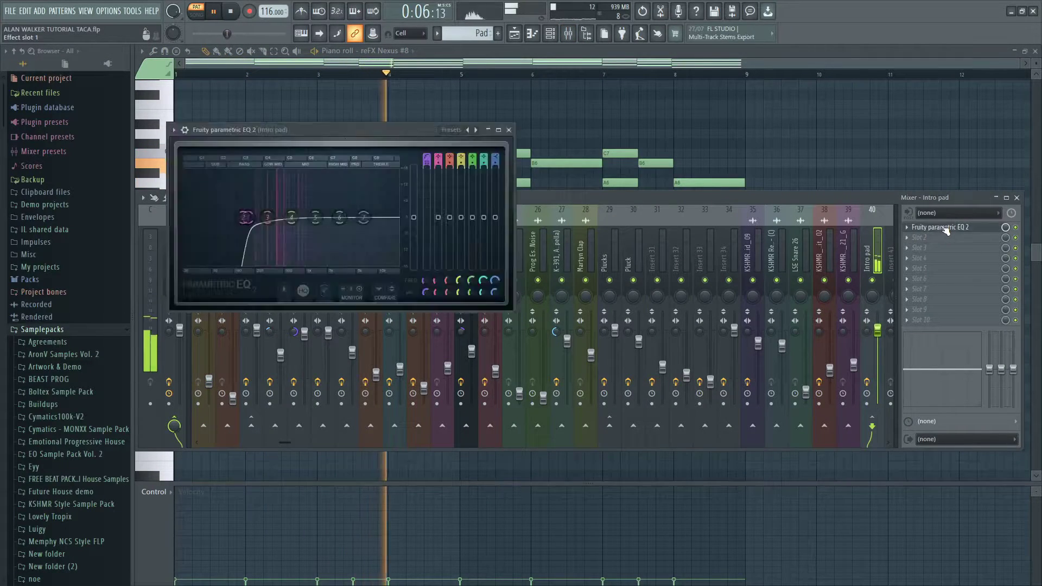
# - Close the piano roll and bring the mixer back in front of the channel list
pyautogui.click(854, 200)
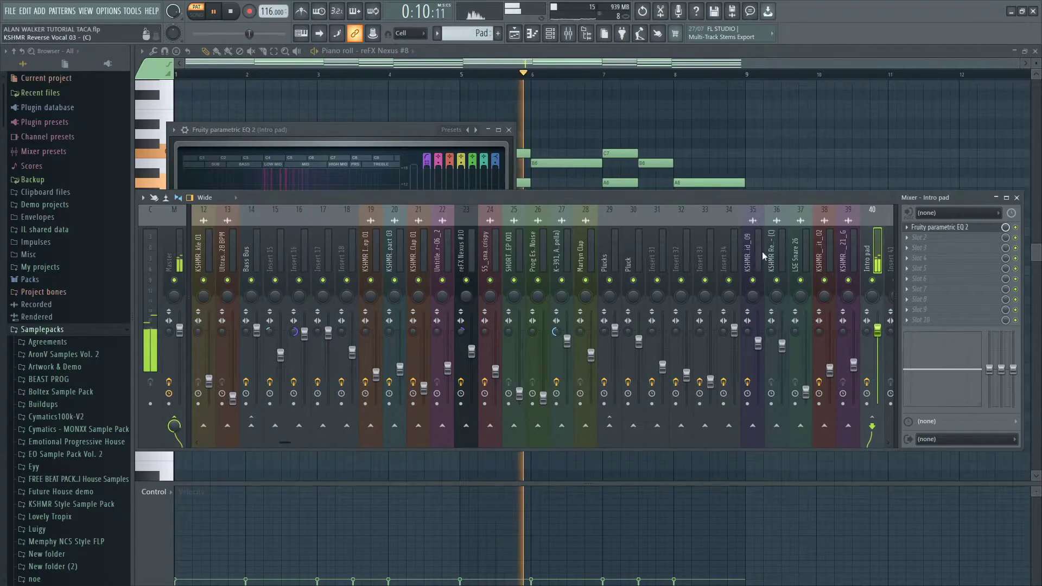
pyautogui.moveTo(285, 441); pyautogui.dragTo(396, 443)
pyautogui.click(520, 262)
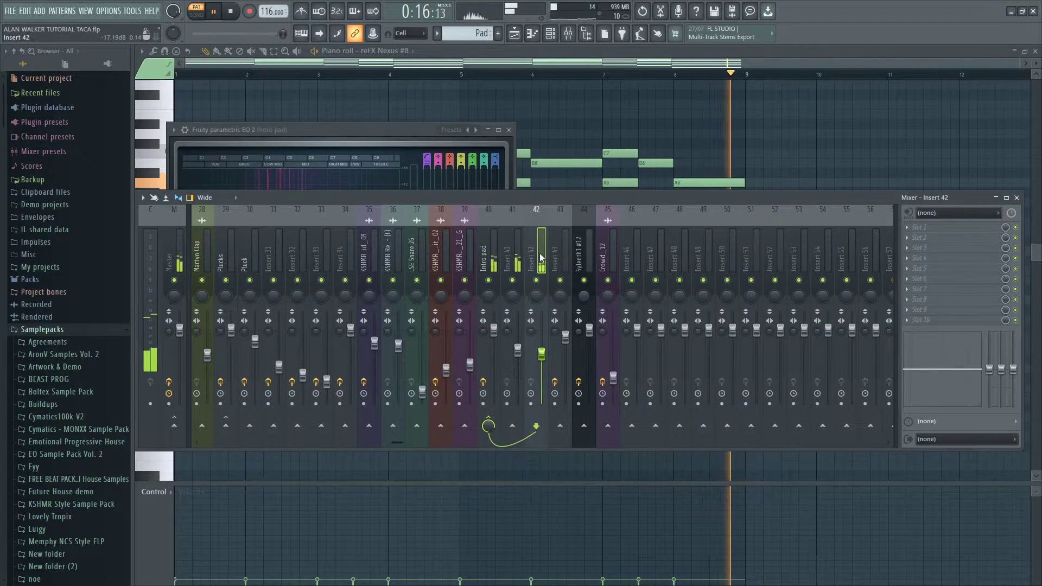
pyautogui.click(1036, 51)
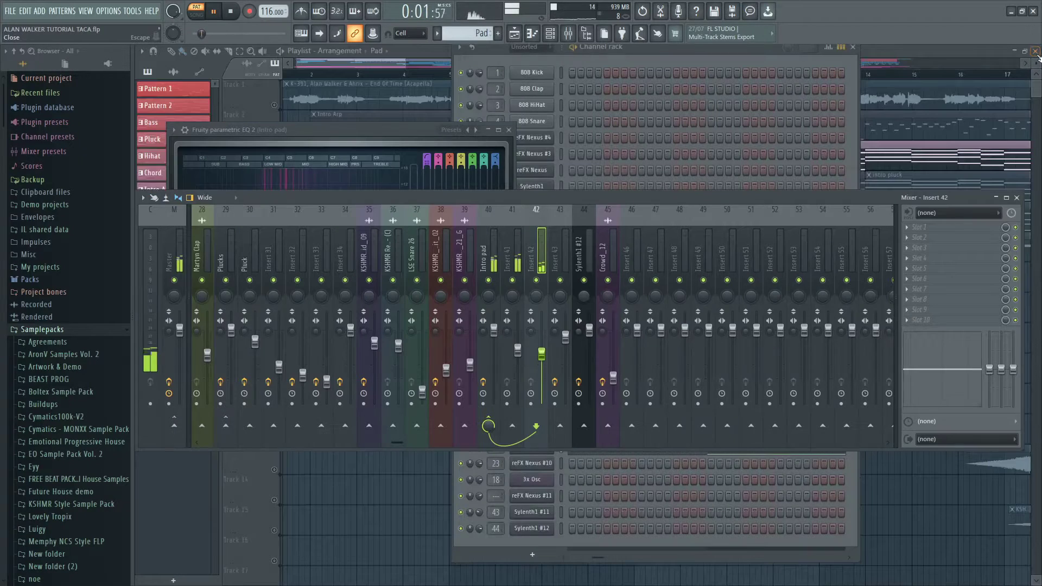
pyautogui.click(604, 54)
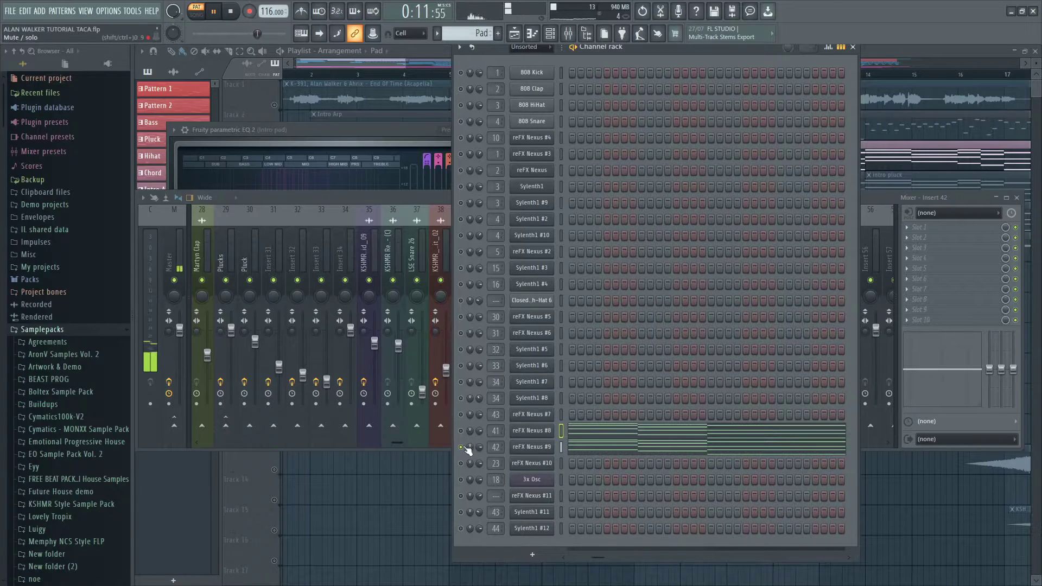
pyautogui.click(389, 193)
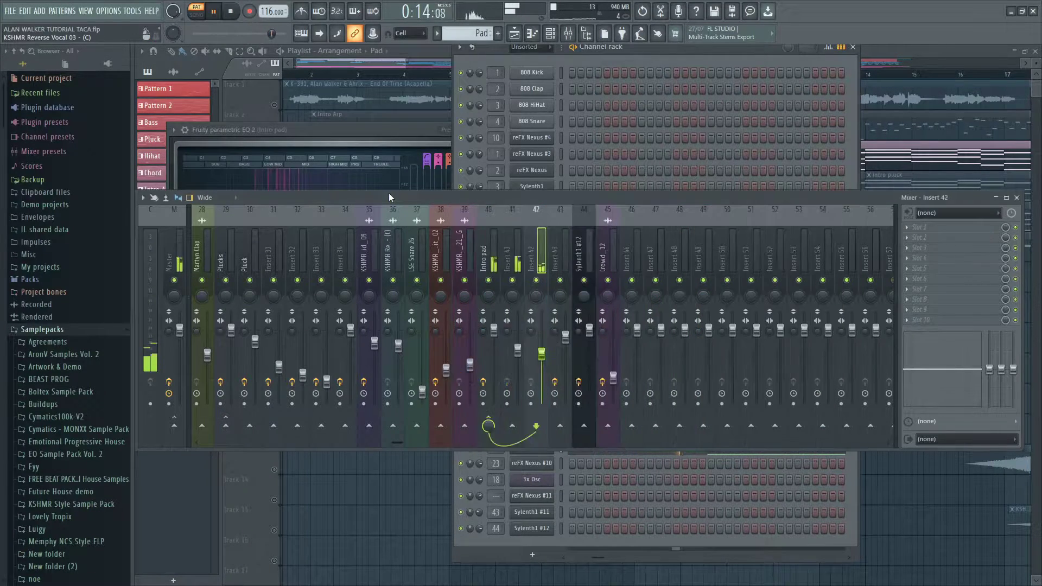
# - Back in the playlist, stop playback and preview the KSHMR Crash 01, Vinyl Crackle 01 and Track 10 clips
pyautogui.click(350, 60)
pyautogui.press('space')
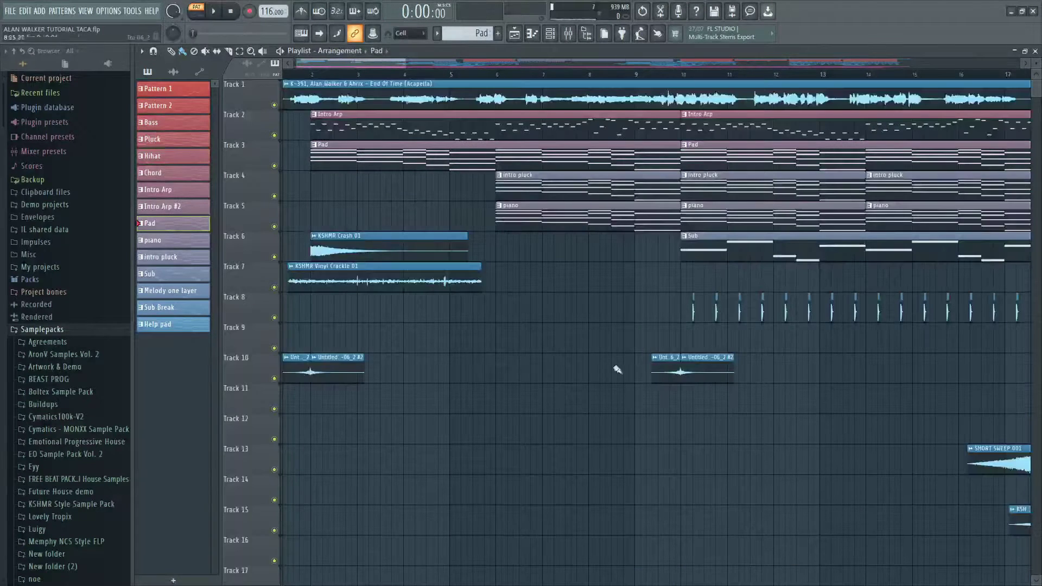
pyautogui.rightClick(319, 242)
pyautogui.click(323, 254)
pyautogui.rightClick(296, 274)
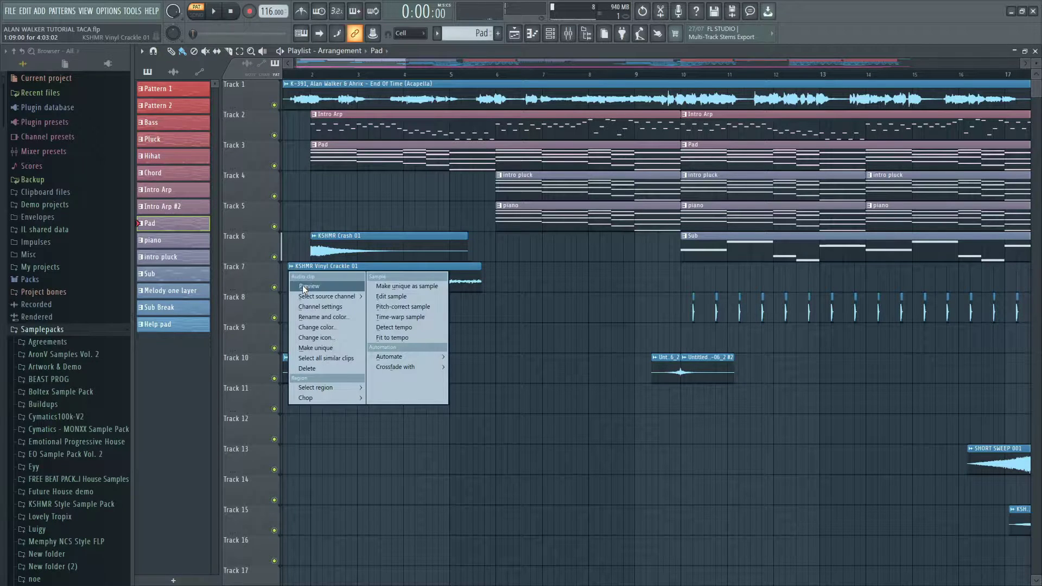
pyautogui.click(304, 286)
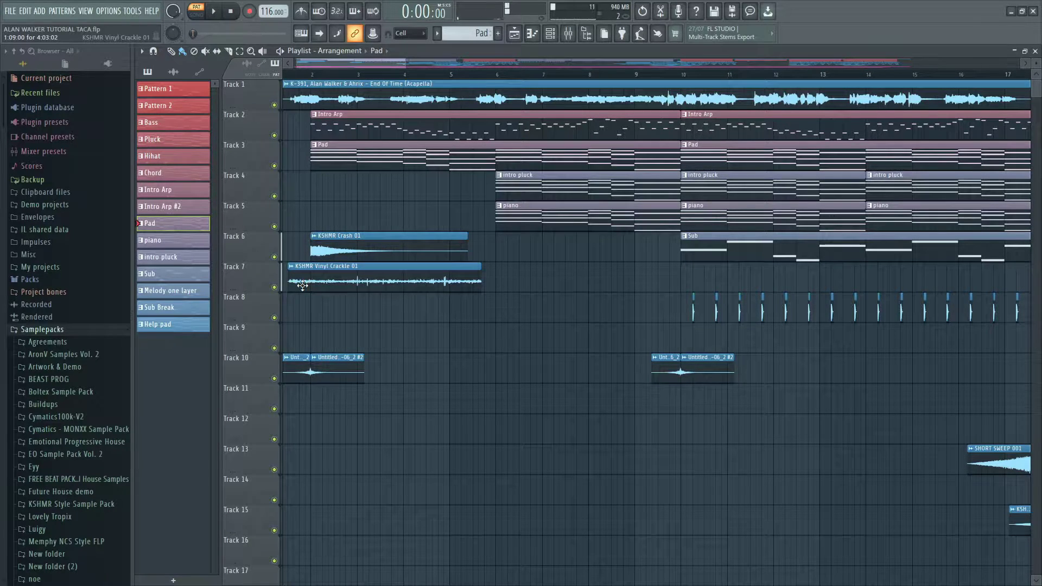
pyautogui.rightClick(286, 359)
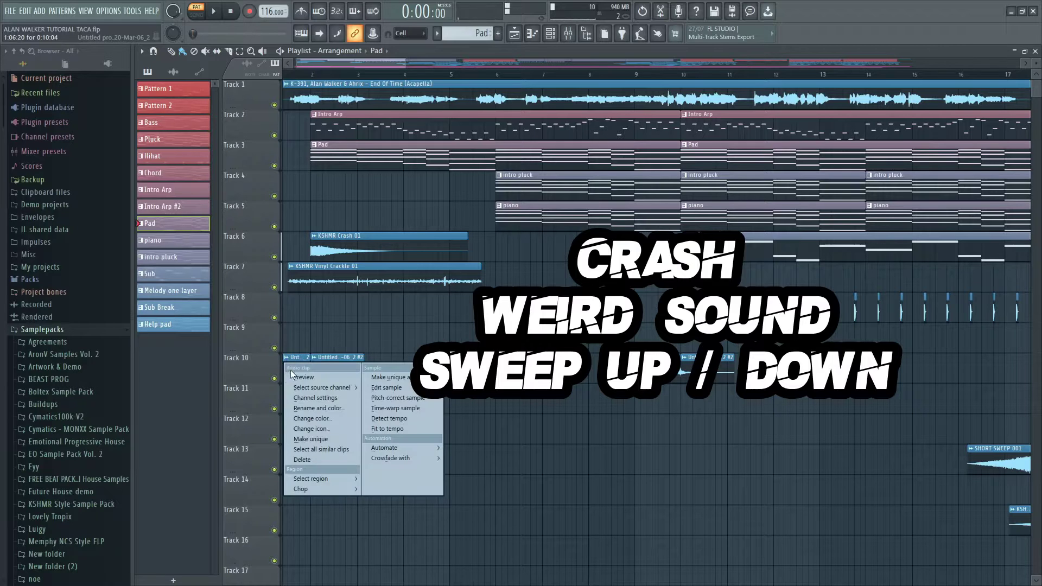
pyautogui.click(293, 378)
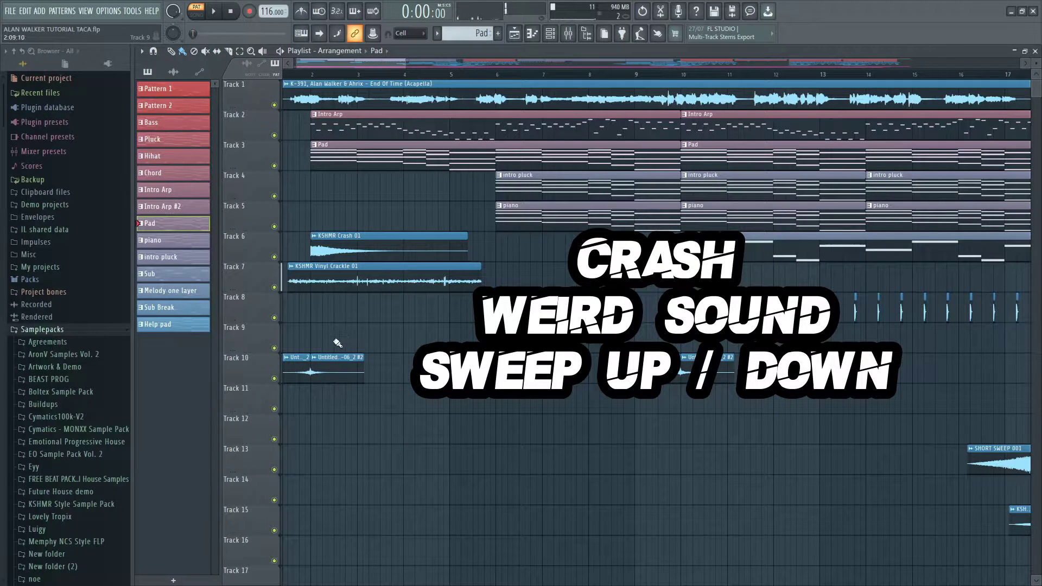
pyautogui.rightClick(319, 362)
pyautogui.click(335, 380)
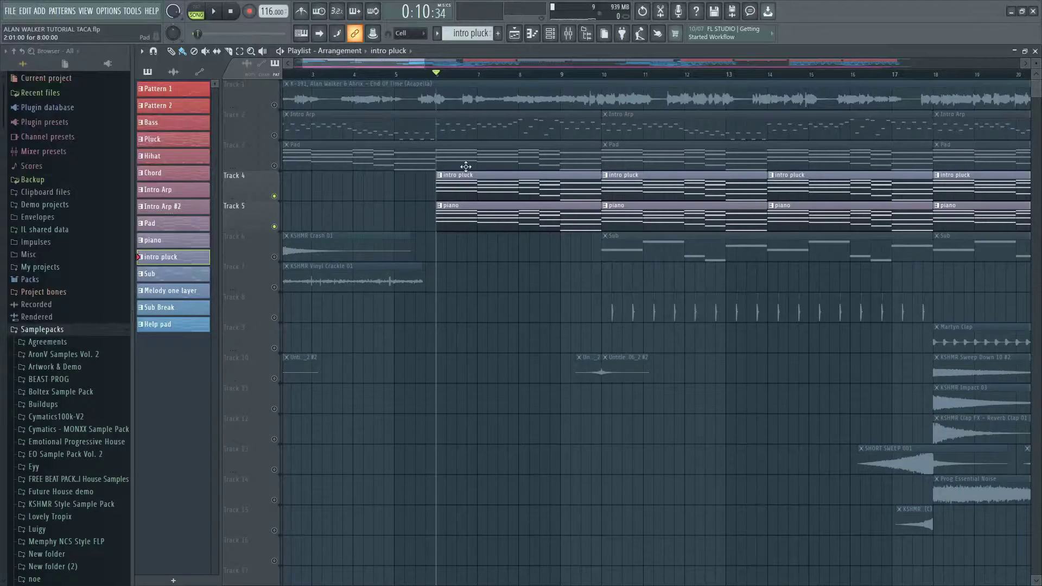
pyautogui.rightClick(275, 197)
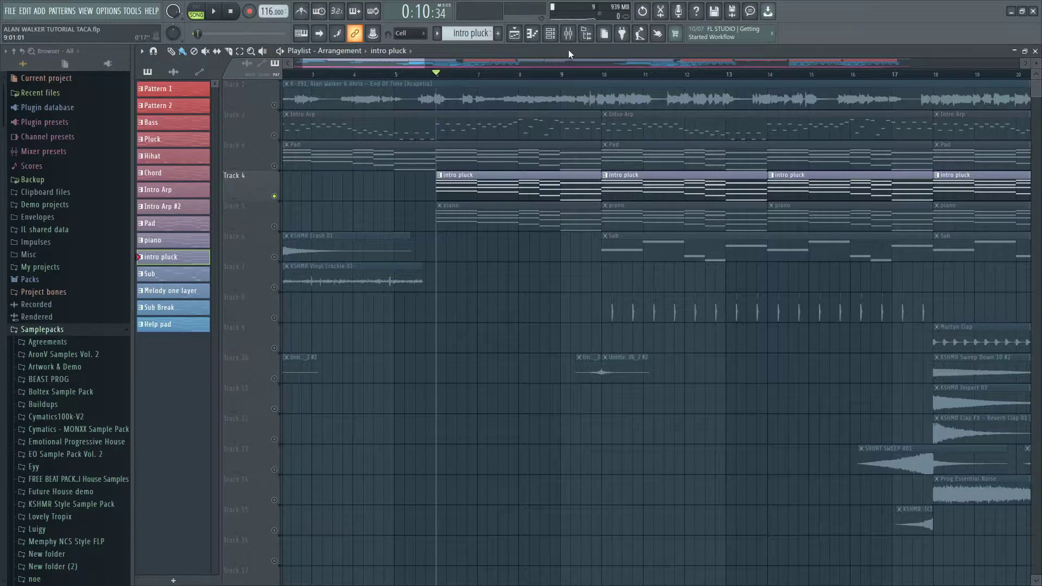
pyautogui.press('space')
pyautogui.click(568, 34)
pyautogui.scroll(10, 554, 238)
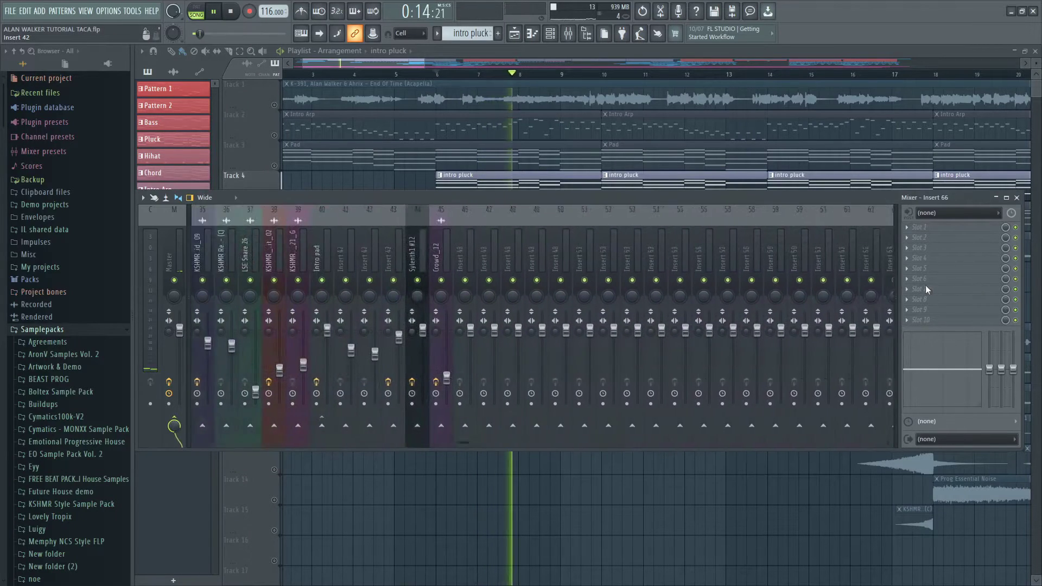
pyautogui.press('F9')
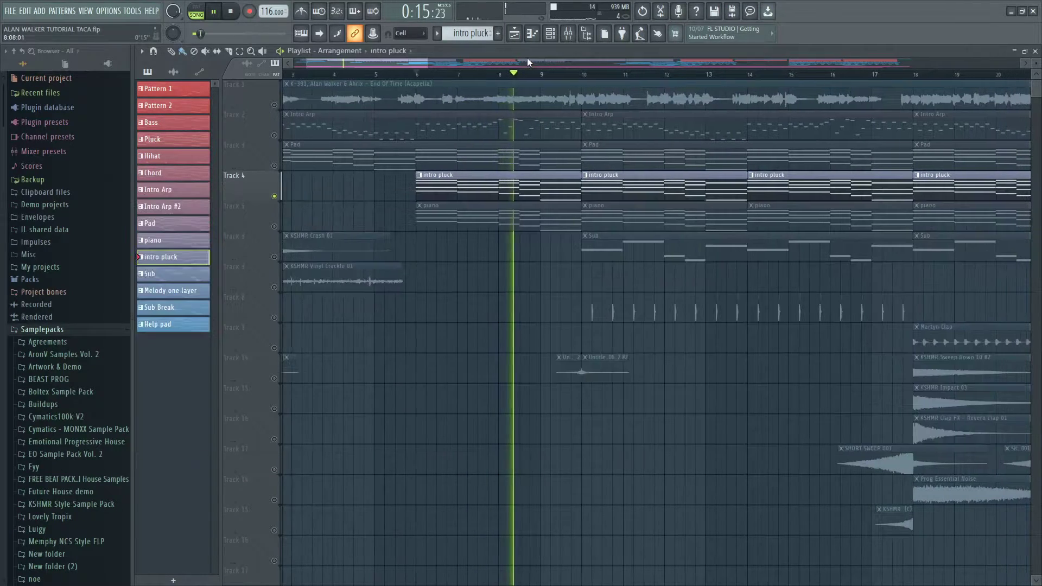
pyautogui.click(274, 223)
pyautogui.press('space')
pyautogui.press('space')
pyautogui.press('F9')
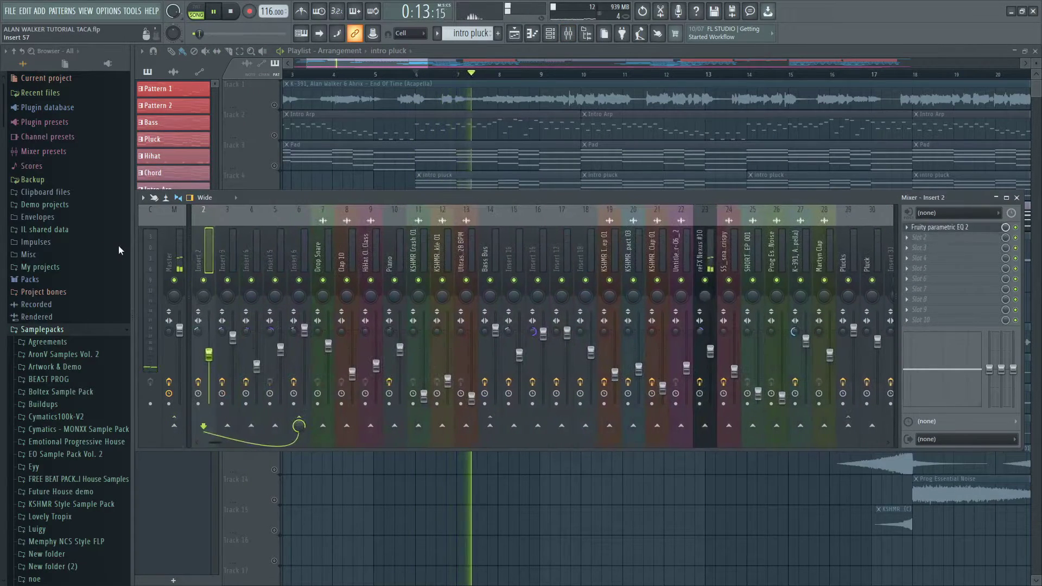
pyautogui.click(342, 258)
pyautogui.click(732, 259)
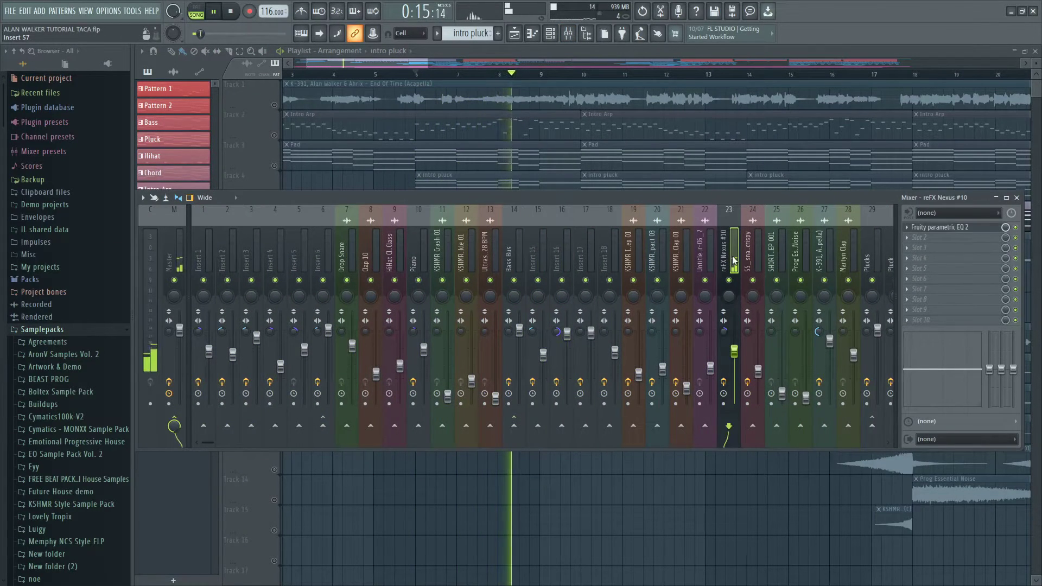
pyautogui.click(965, 229)
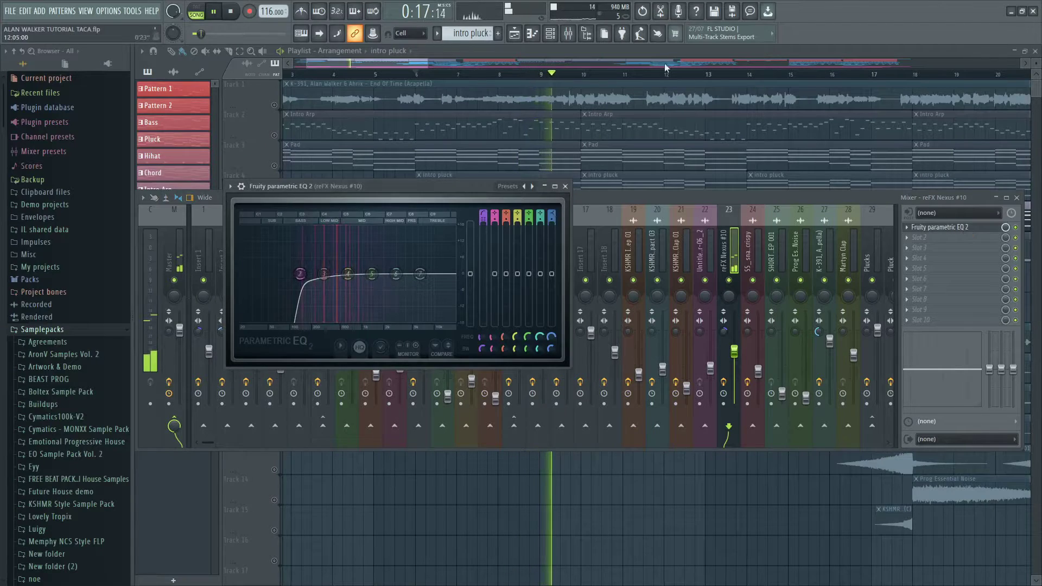
pyautogui.click(565, 35)
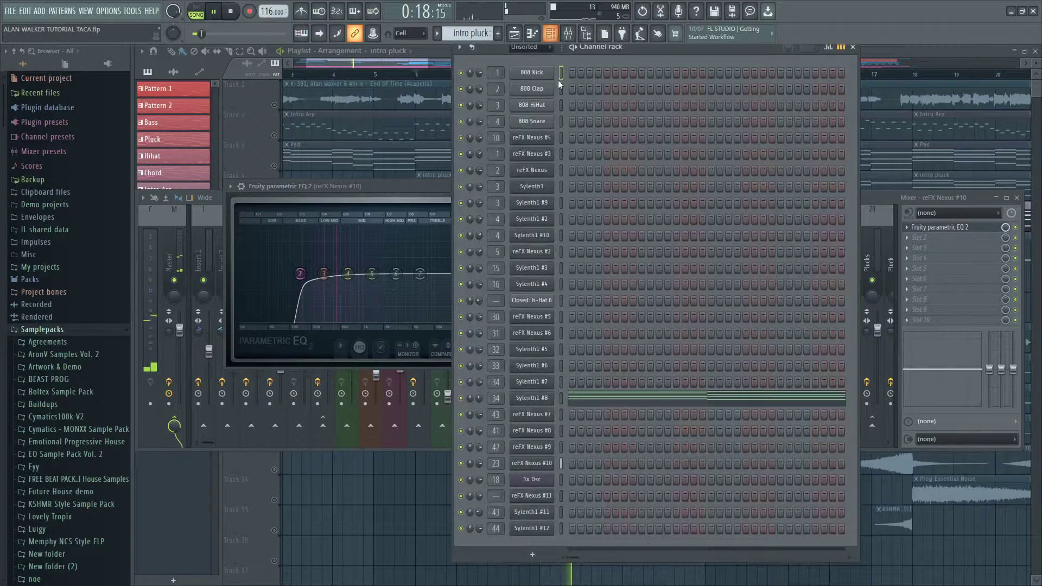
pyautogui.click(533, 464)
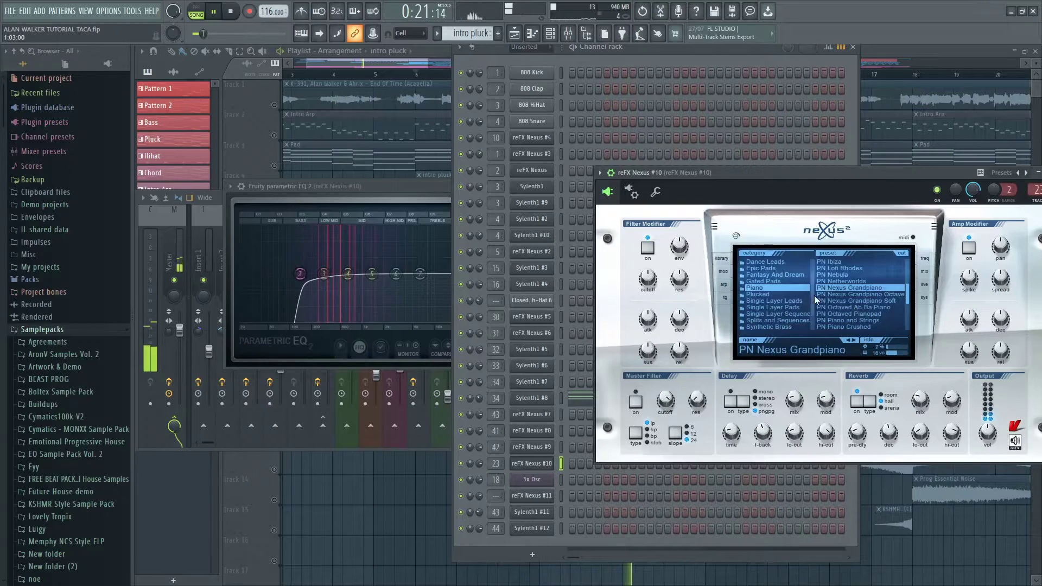
pyautogui.moveTo(817, 173); pyautogui.dragTo(575, 206)
pyautogui.click(402, 67)
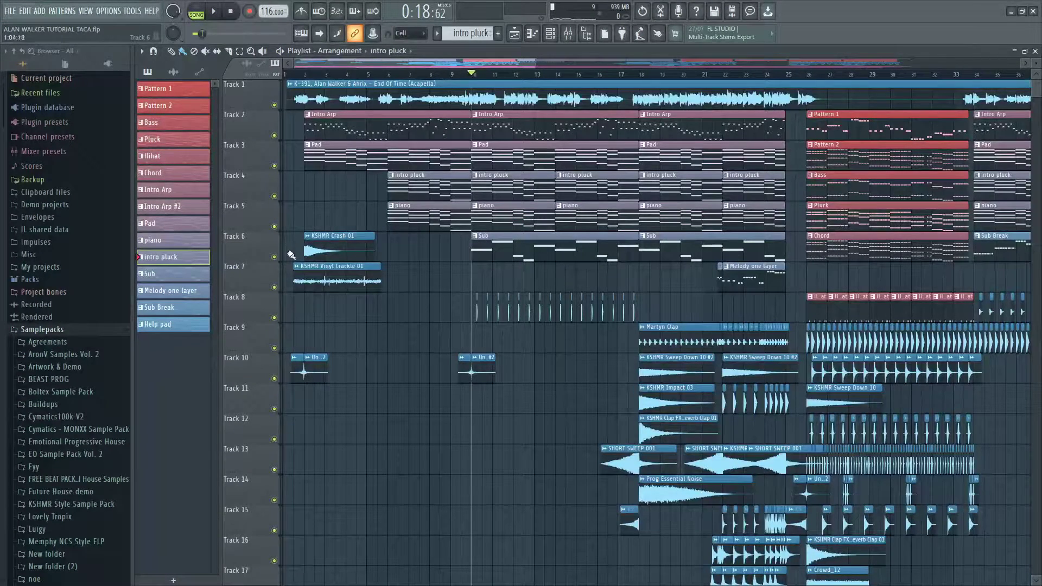
# - Solo Track 6 and play the Sub clip's pattern in the piano roll
pyautogui.rightClick(274, 256)
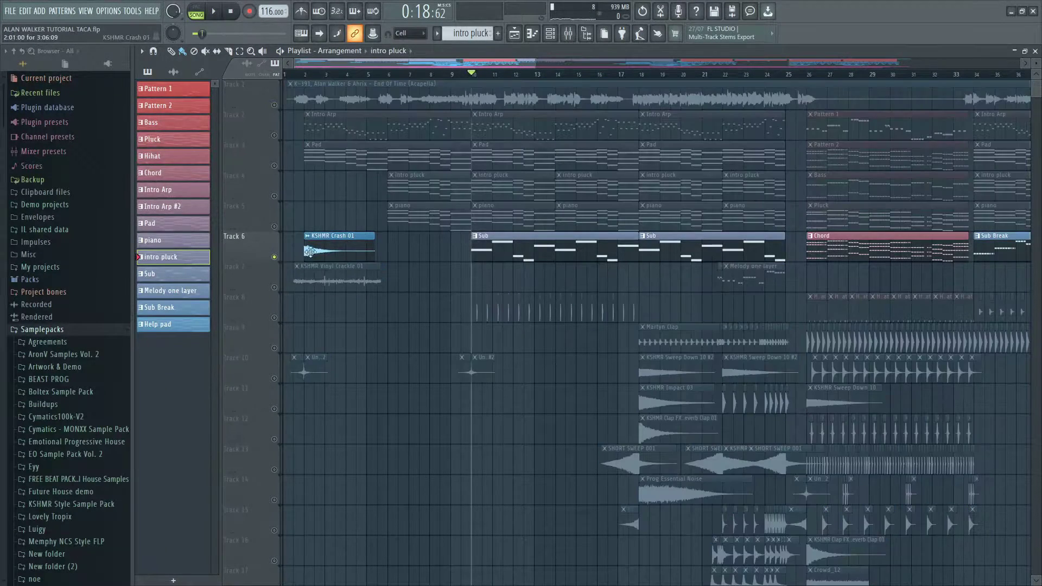
pyautogui.doubleClick(496, 252)
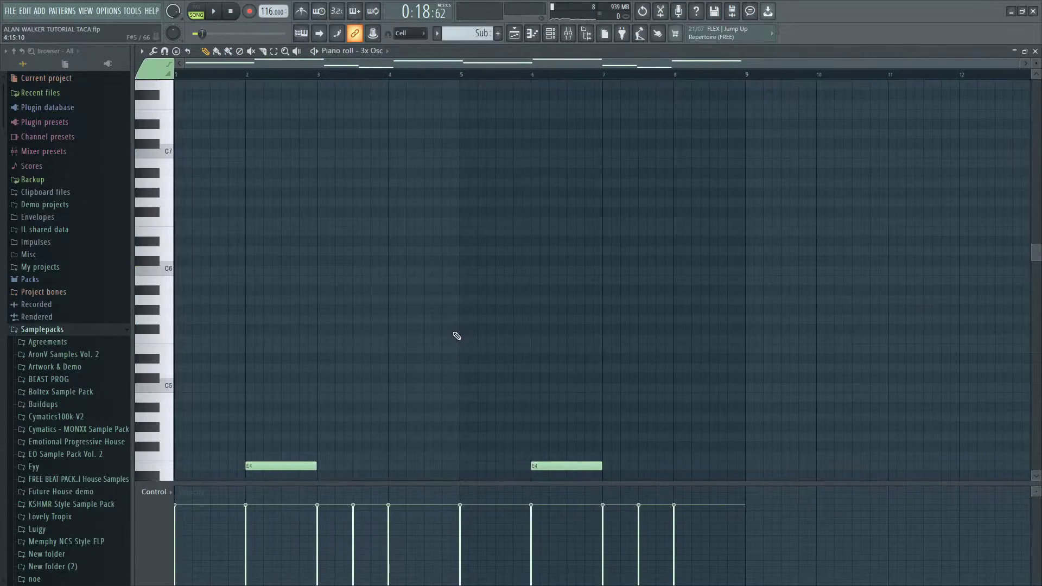
pyautogui.press('space')
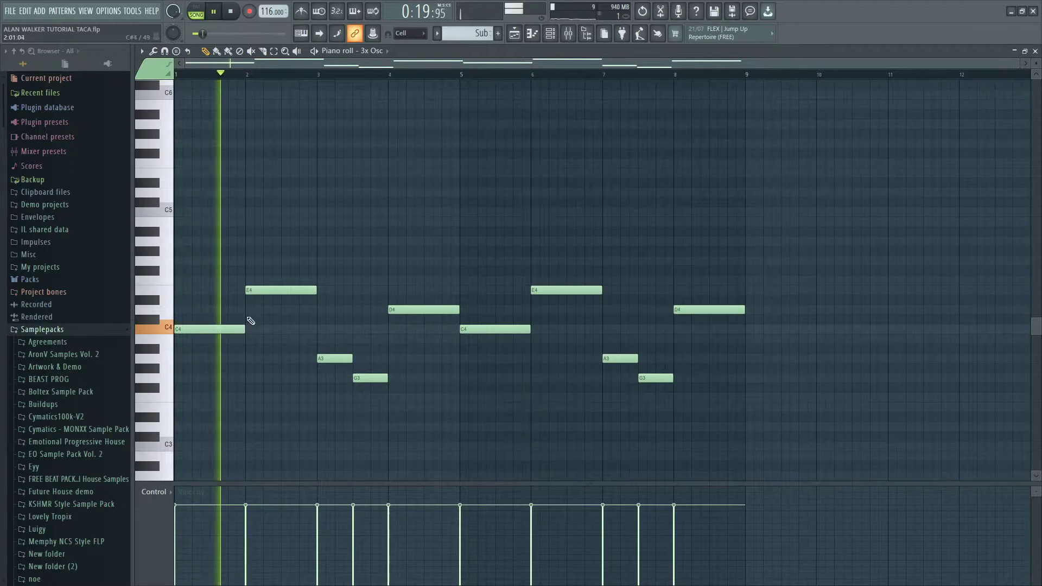
# - In 3x Osc, raise the Osc 2 mix level to 100% and turn up Osc 3
pyautogui.click(550, 34)
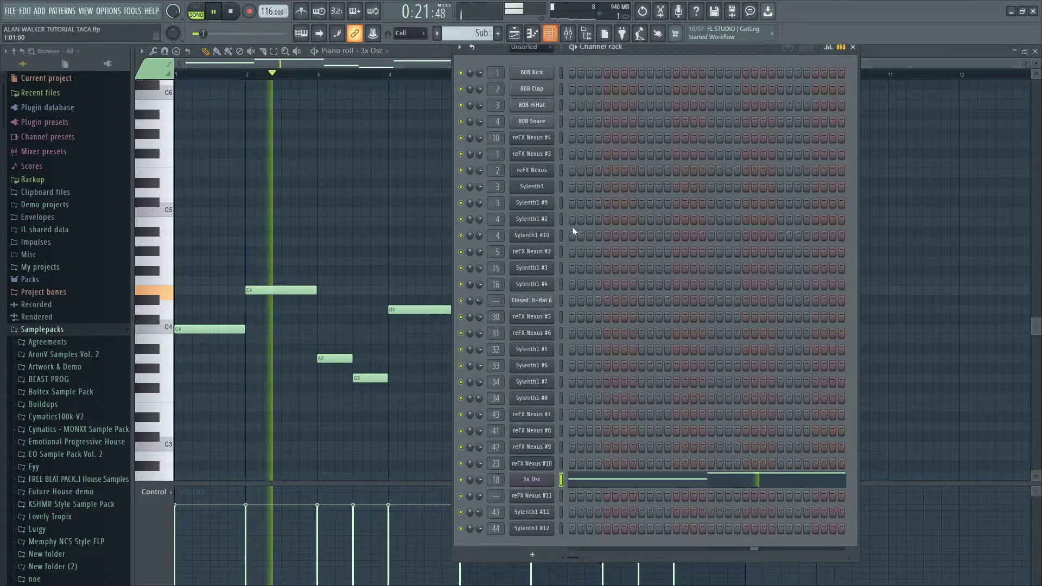
pyautogui.click(532, 480)
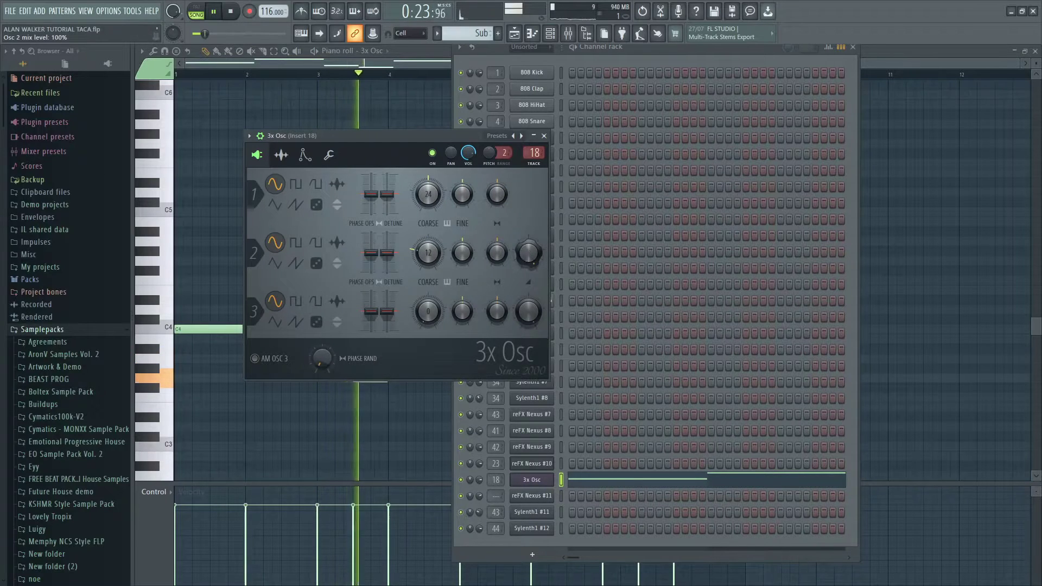
pyautogui.moveTo(528, 252); pyautogui.dragTo(528, 233)
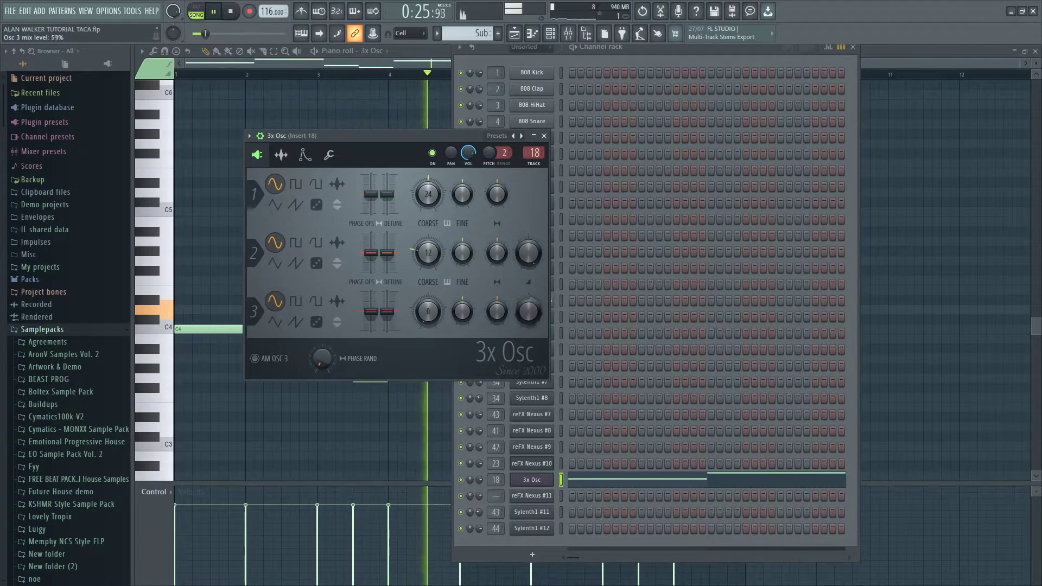
pyautogui.moveTo(528, 310); pyautogui.dragTo(528, 304)
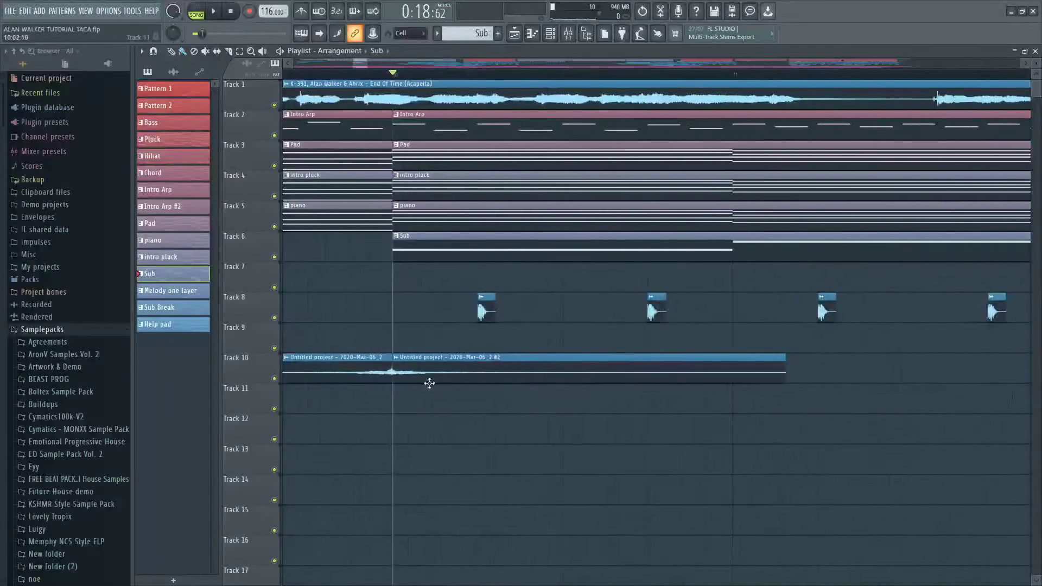
pyautogui.scroll(3, 472, 304)
pyautogui.click(490, 296)
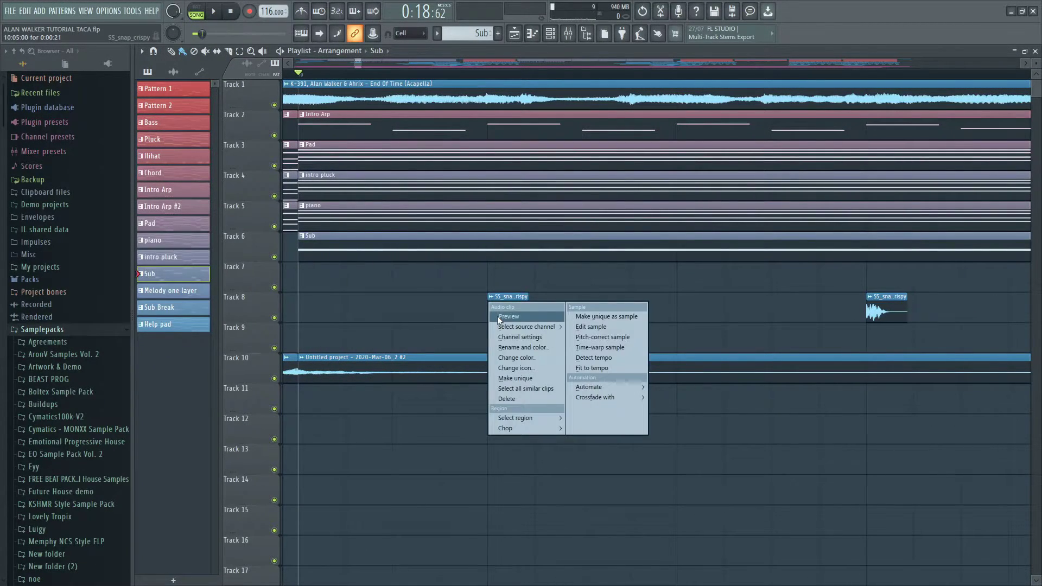
pyautogui.click(497, 316)
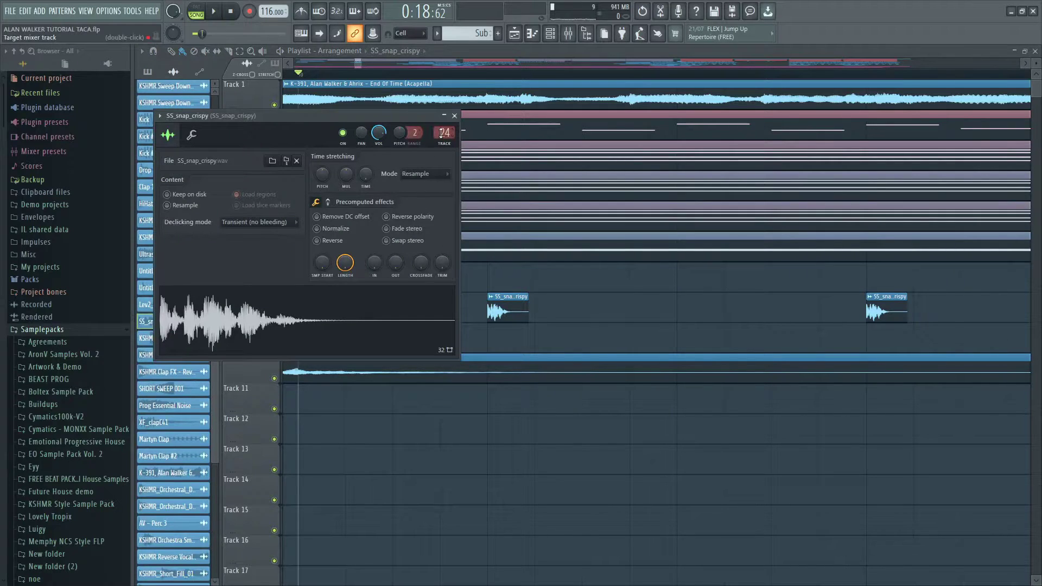
pyautogui.click(570, 33)
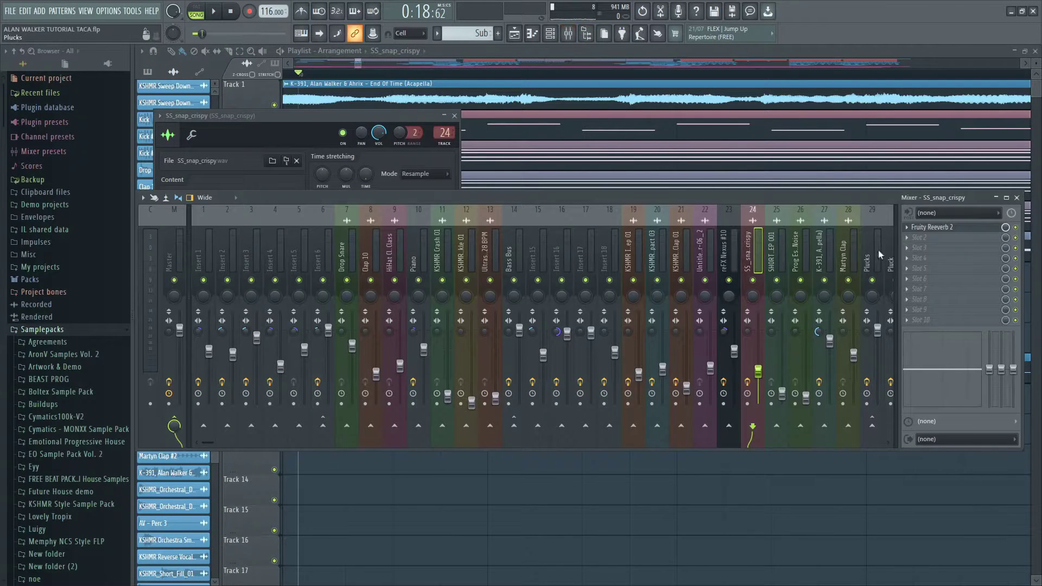
pyautogui.click(942, 227)
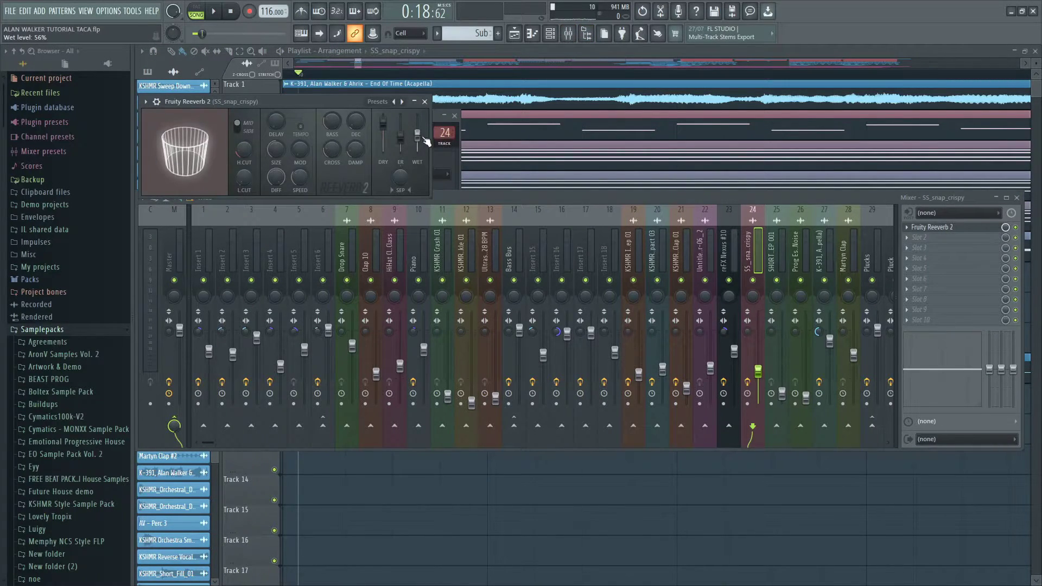
pyautogui.click(374, 75)
pyautogui.moveTo(358, 64); pyautogui.dragTo(369, 64)
pyautogui.keyDown('ctrl'); pyautogui.click(274, 317); pyautogui.keyUp('ctrl')
pyautogui.press('space')
pyautogui.scroll(-5, 422, 359)
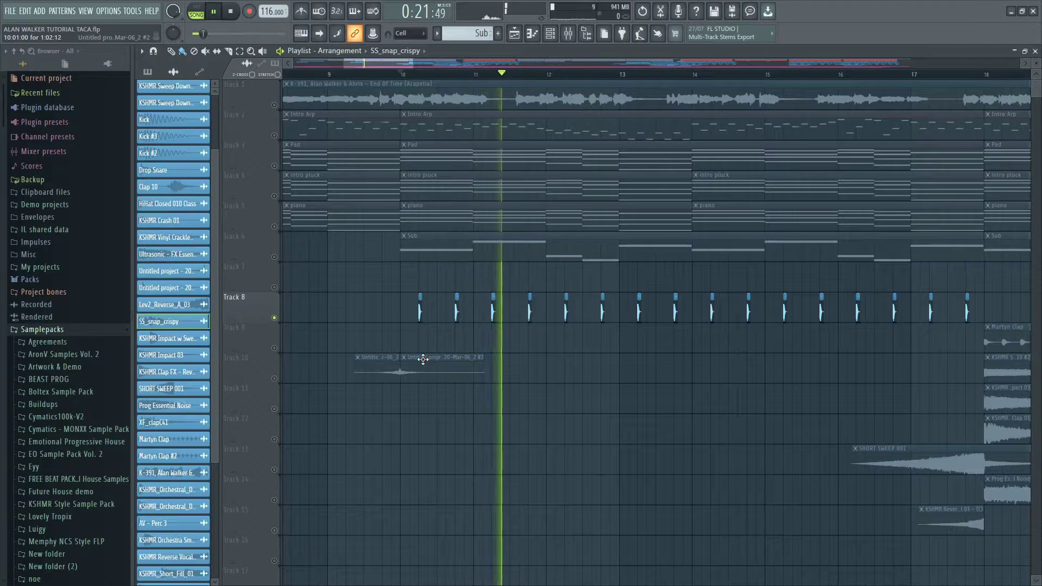
pyautogui.press('space')
pyautogui.click(274, 379)
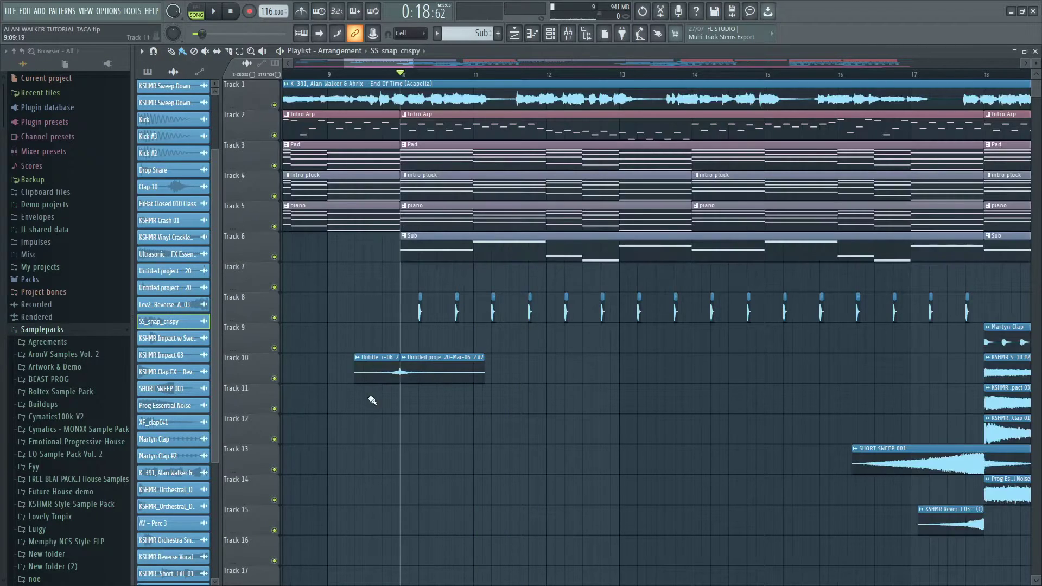
pyautogui.scroll(4, 364, 395)
pyautogui.click(350, 357)
pyautogui.click(362, 379)
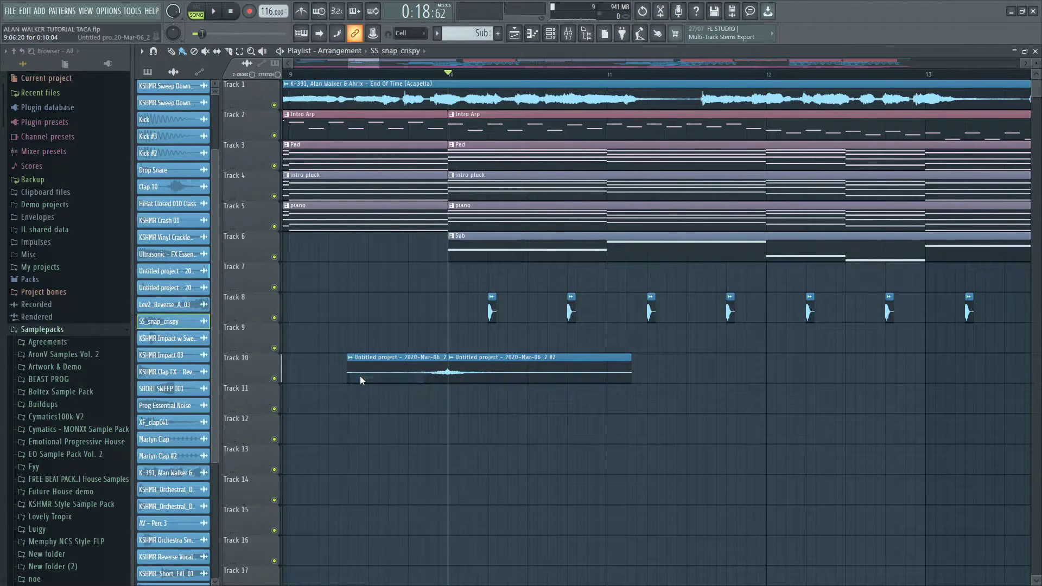
pyautogui.click(456, 360)
pyautogui.click(446, 406)
pyautogui.scroll(-4, 444, 412)
pyautogui.scroll(-3, 440, 418)
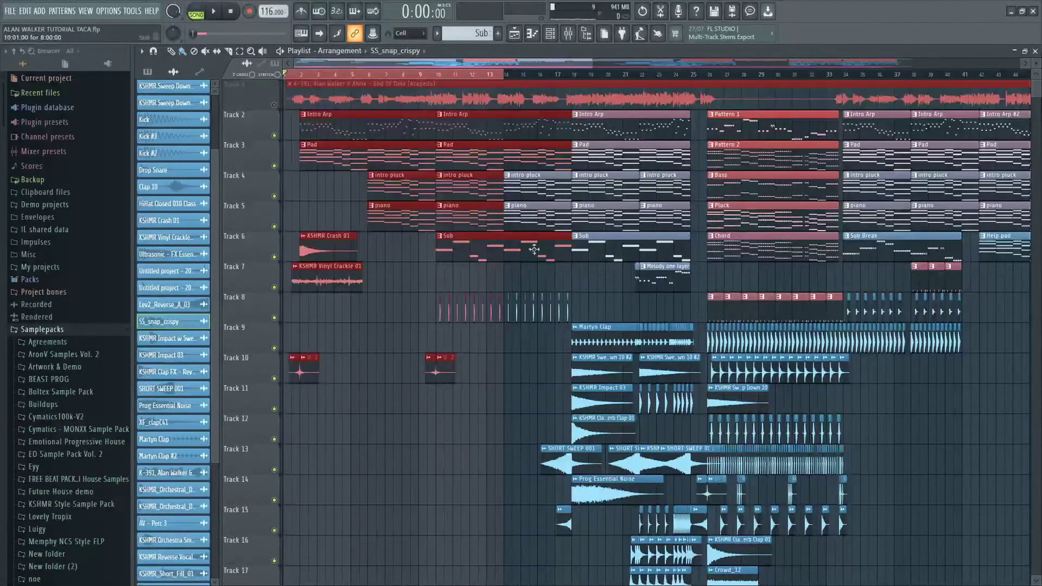
# - Play the arrangement from bar 1 to hear the lead-in to the bar-18 build-up
pyautogui.click(217, 12)
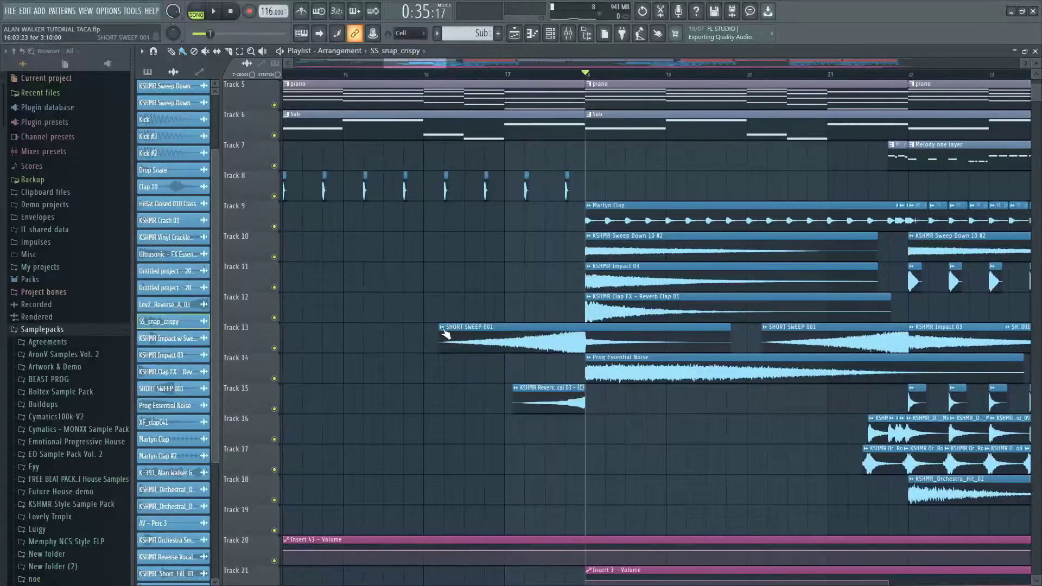
# - Check the options of the SHORT SWEEP and KSHMR Reverse Vocal clips
pyautogui.rightClick(443, 332)
pyautogui.press('Escape')
pyautogui.keyDown('ctrl'); pyautogui.scroll(3, 550, 425); pyautogui.keyUp('ctrl')
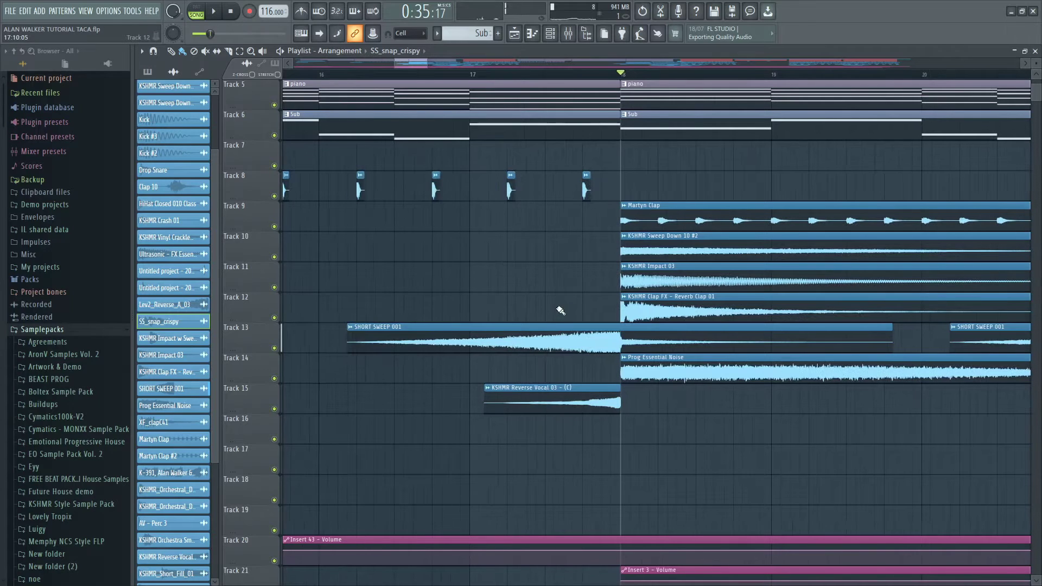
pyautogui.click(492, 387)
pyautogui.press('Escape')
pyautogui.keyDown('ctrl'); pyautogui.scroll(-5, 580, 321); pyautogui.keyUp('ctrl')
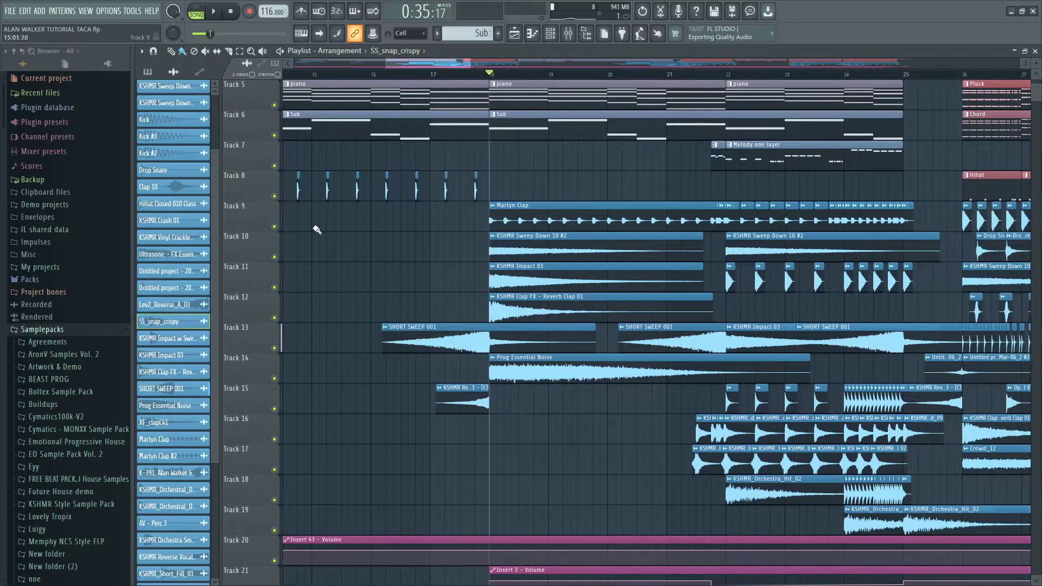
# - Solo Tracks 9, 10 and 11 in turn, replaying the build-up from bar 18 each time
pyautogui.rightClick(274, 227)
pyautogui.press('space')
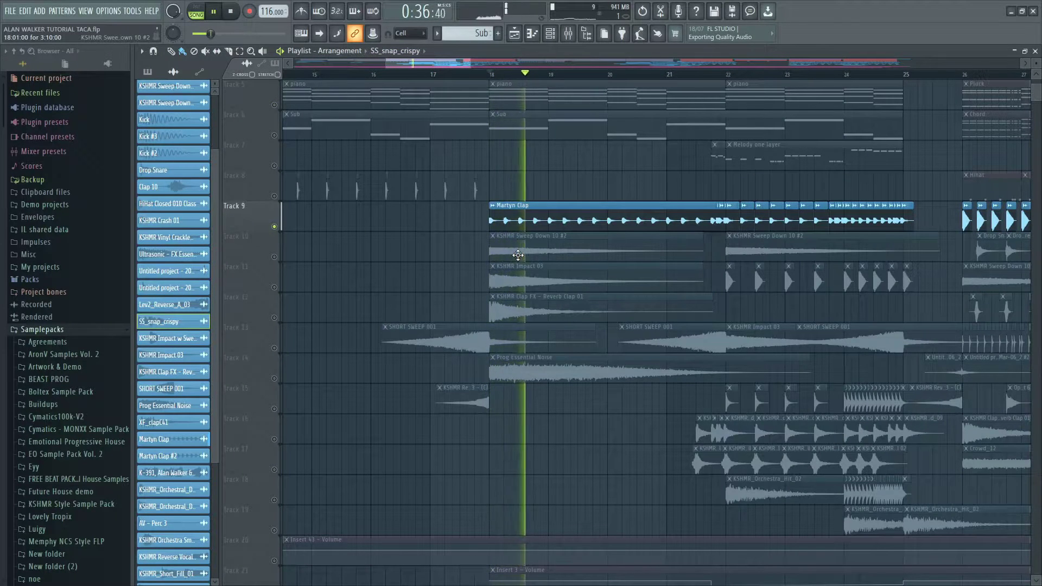
pyautogui.press('space')
pyautogui.rightClick(274, 256)
pyautogui.press('space')
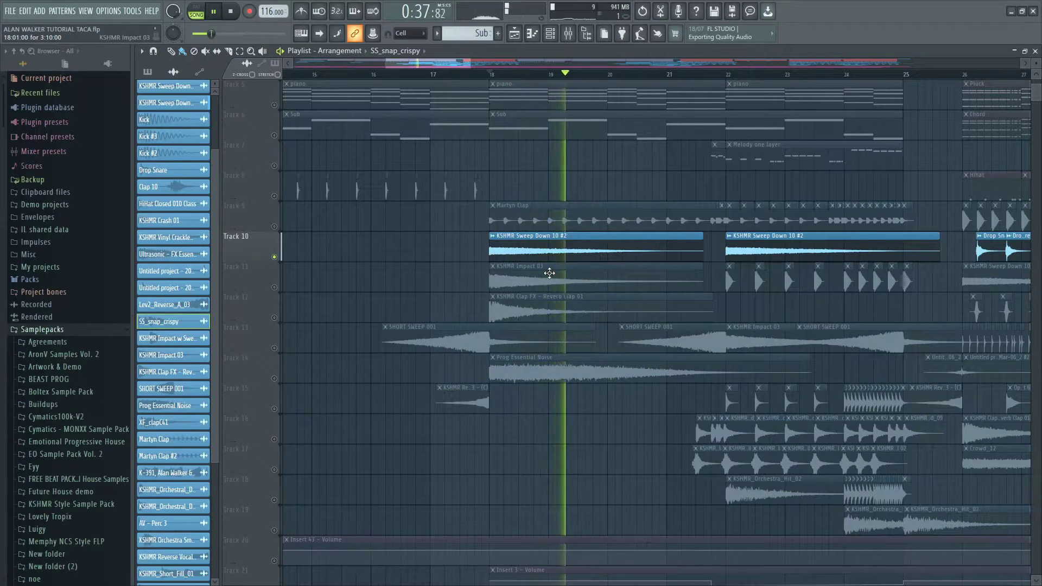
pyautogui.press('space')
pyautogui.rightClick(274, 288)
pyautogui.press('space')
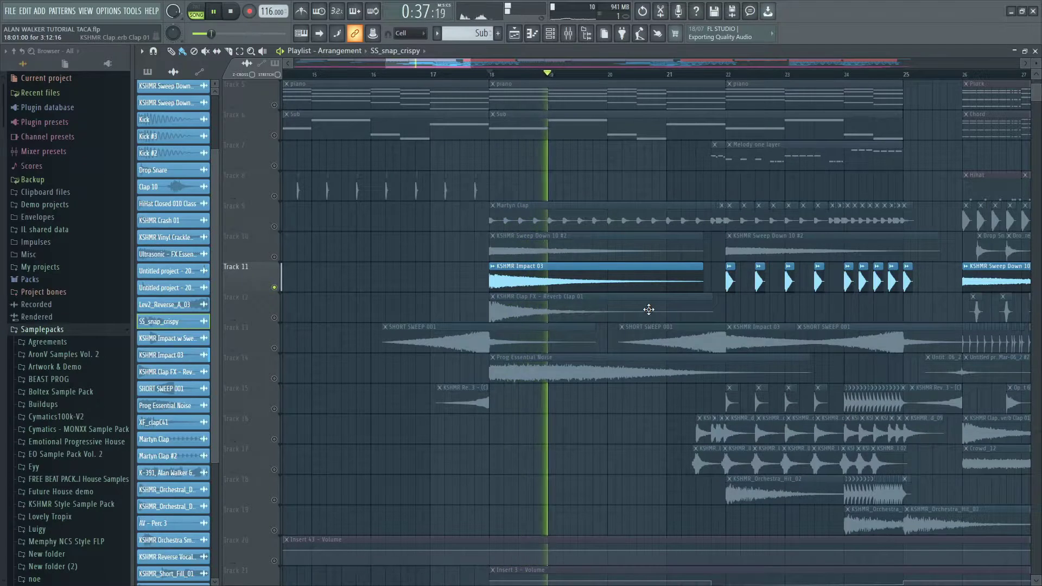
pyautogui.press('space')
# - Solo Tracks 12, 13 and 14 in turn, replaying the build-up from bar 18
pyautogui.rightClick(274, 317)
pyautogui.press('space')
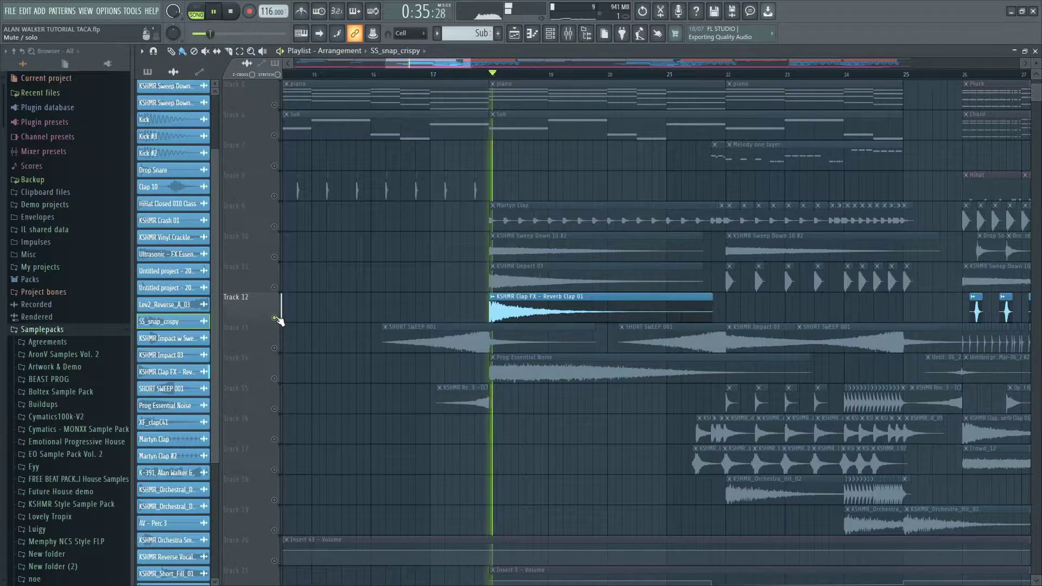
pyautogui.press('space')
pyautogui.rightClick(274, 348)
pyautogui.press('space')
pyautogui.press('space')
pyautogui.rightClick(275, 378)
pyautogui.press('space')
pyautogui.scroll(1, 380, 391)
pyautogui.press('space')
# - Re-solo Track 13, then Track 9, playing from the marker near bar 21
pyautogui.rightClick(273, 348)
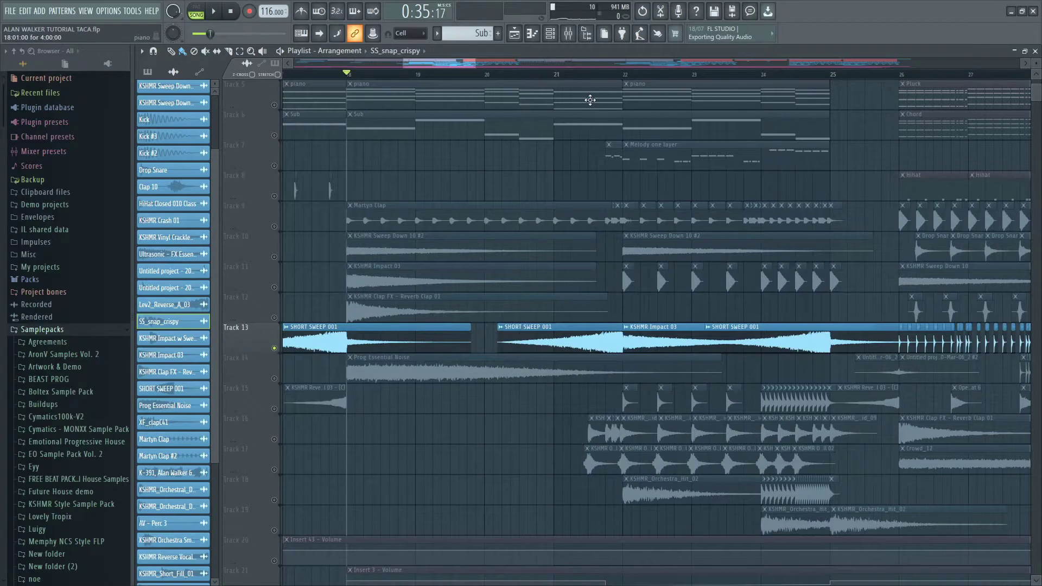
pyautogui.press('space')
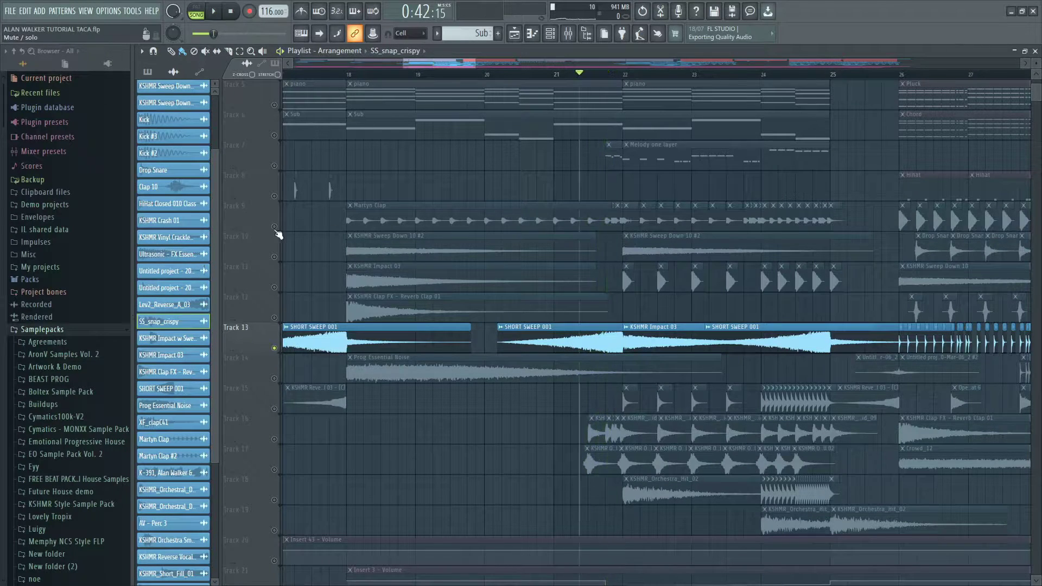
pyautogui.rightClick(275, 226)
pyautogui.press('space')
pyautogui.scroll(1, 488, 299)
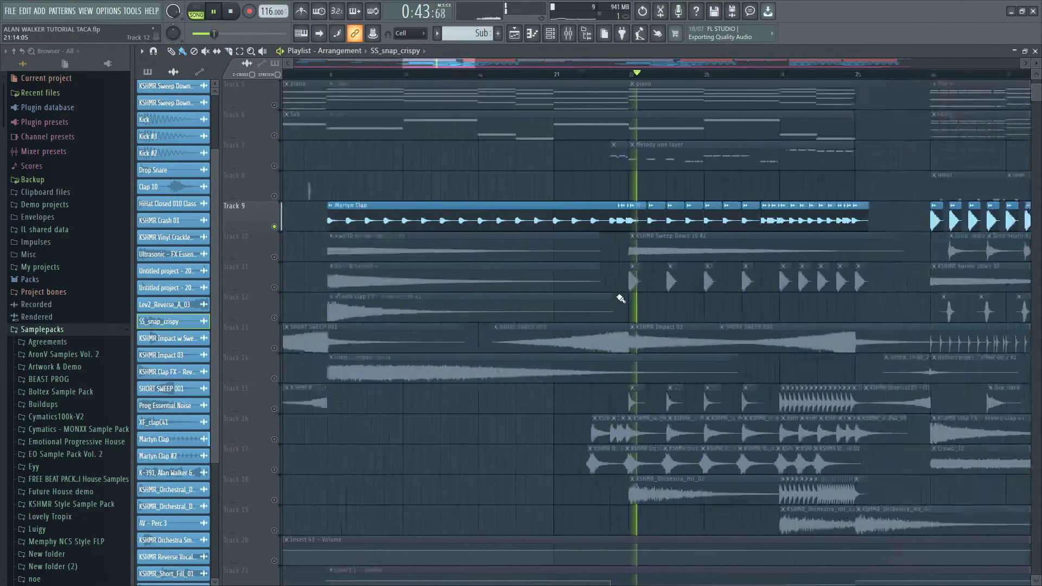
pyautogui.scroll(-1, 620, 299)
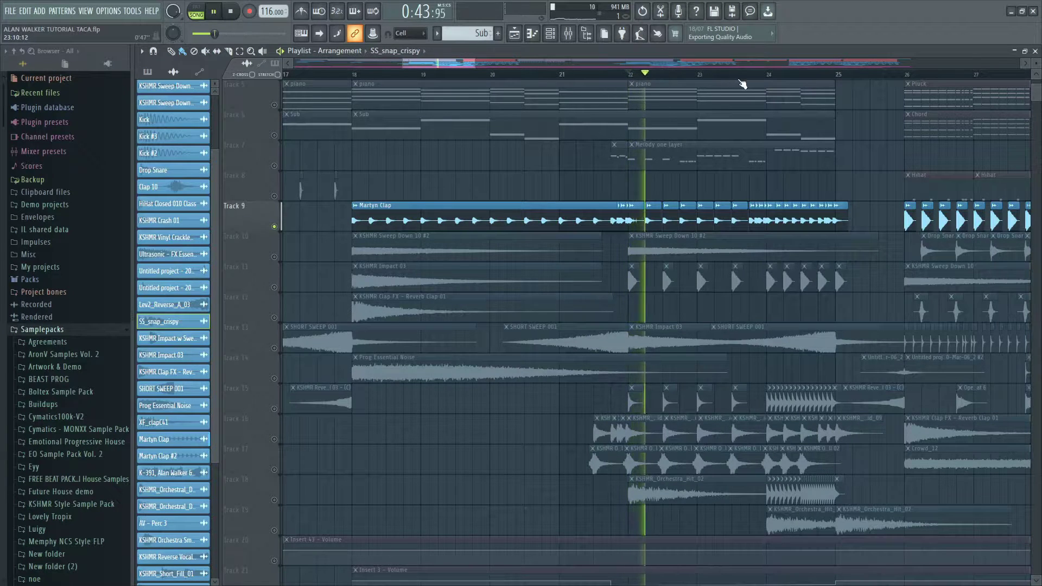
pyautogui.moveTo(439, 65); pyautogui.dragTo(456, 66)
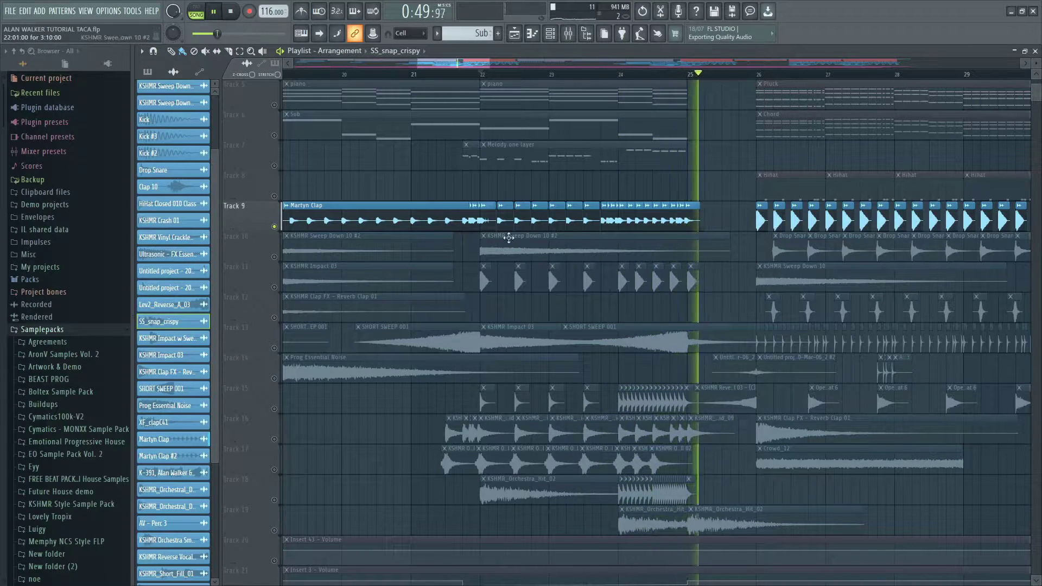
# - Solo Tracks 10, 11 and 13 in turn and play the section with each
pyautogui.click(276, 260)
pyautogui.press('space')
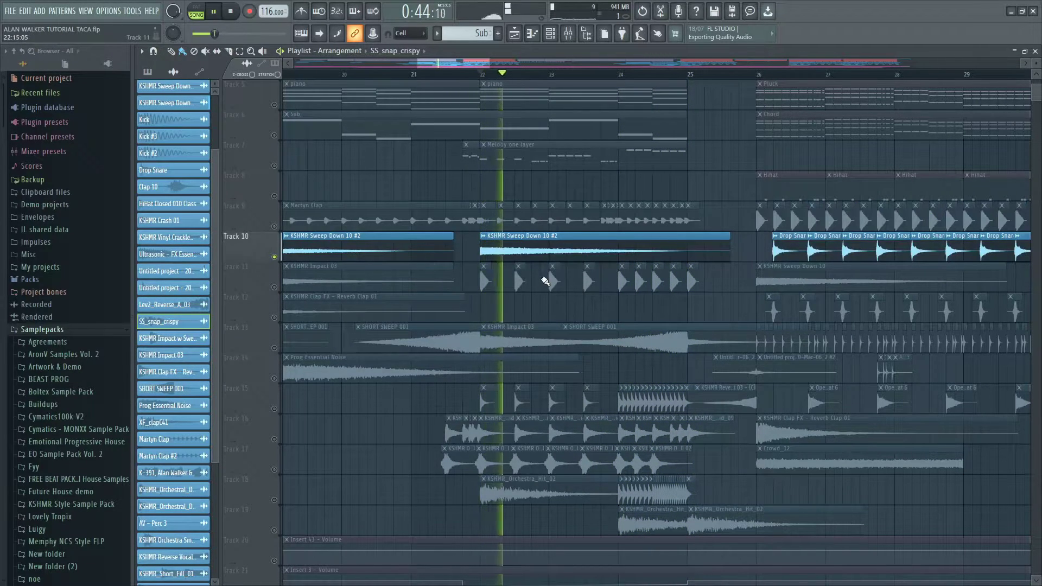
pyautogui.click(276, 289)
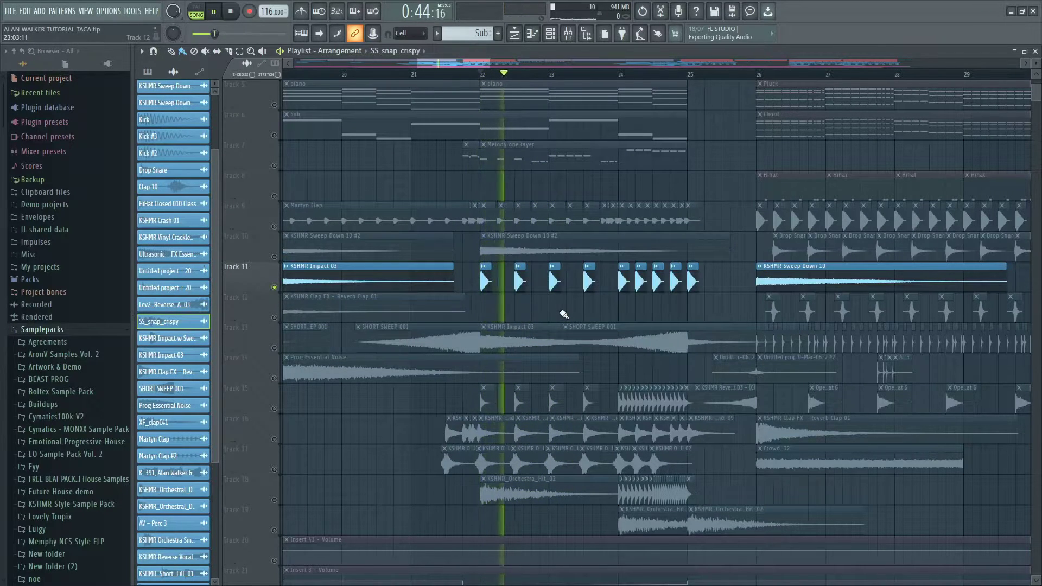
pyautogui.click(281, 347)
pyautogui.press('space')
pyautogui.scroll(-2, 579, 314)
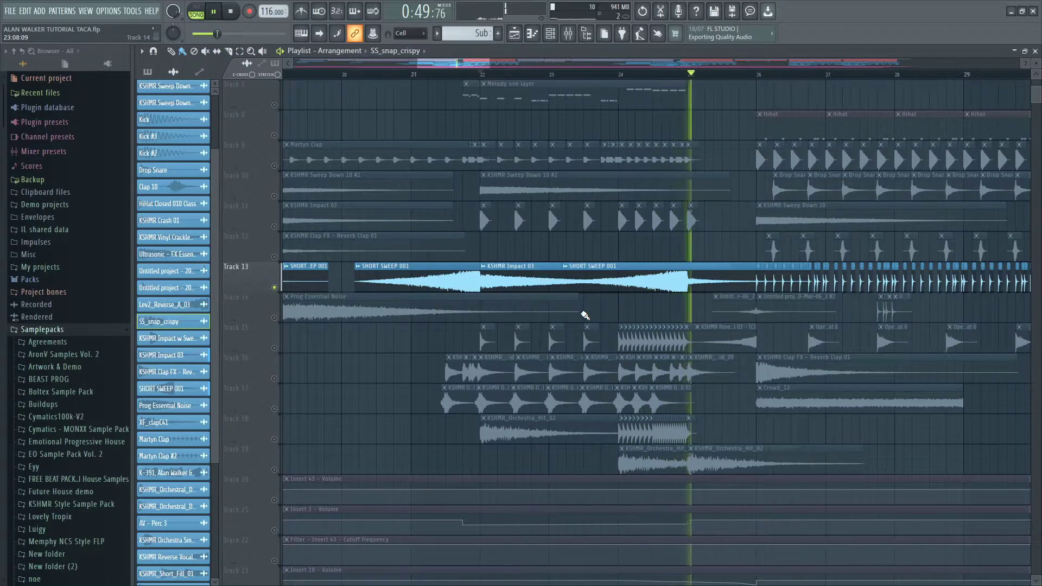
pyautogui.press('space')
# - Solo Tracks 15, 16 and 17 in turn, playing the section with each alone
pyautogui.click(271, 349)
pyautogui.press('space')
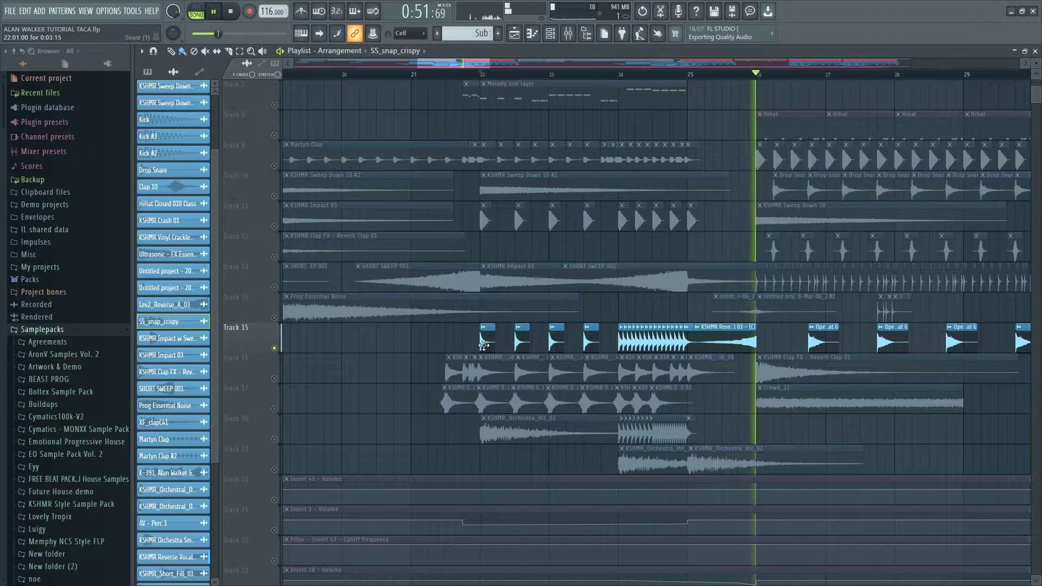
pyautogui.rightClick(275, 378)
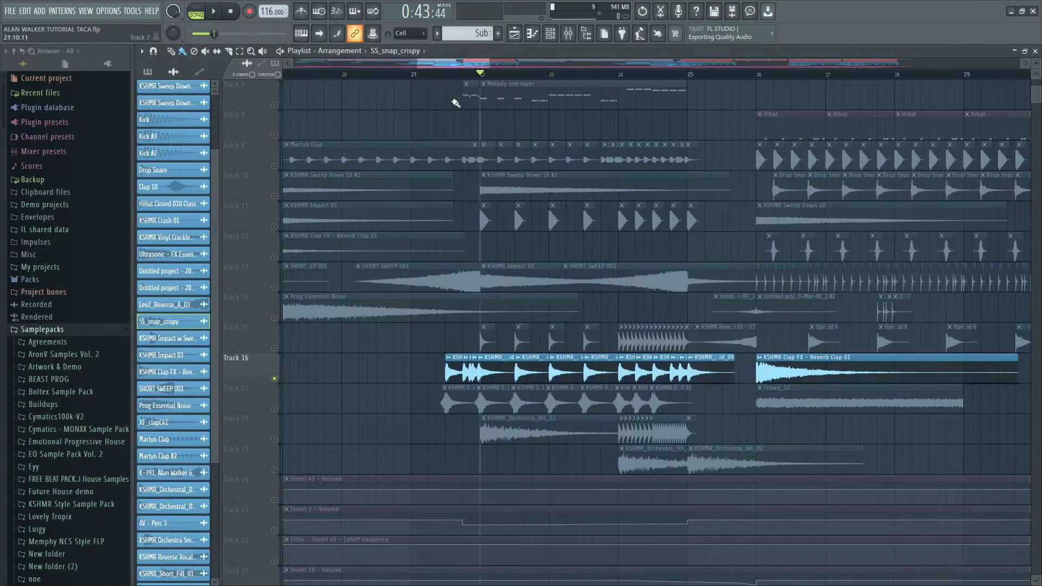
pyautogui.press('space')
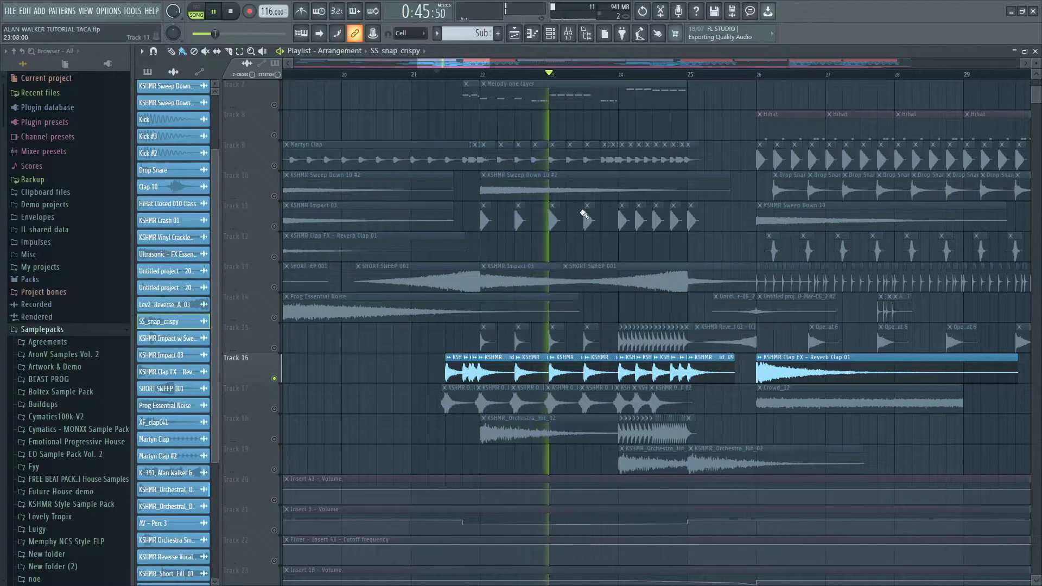
pyautogui.press('space')
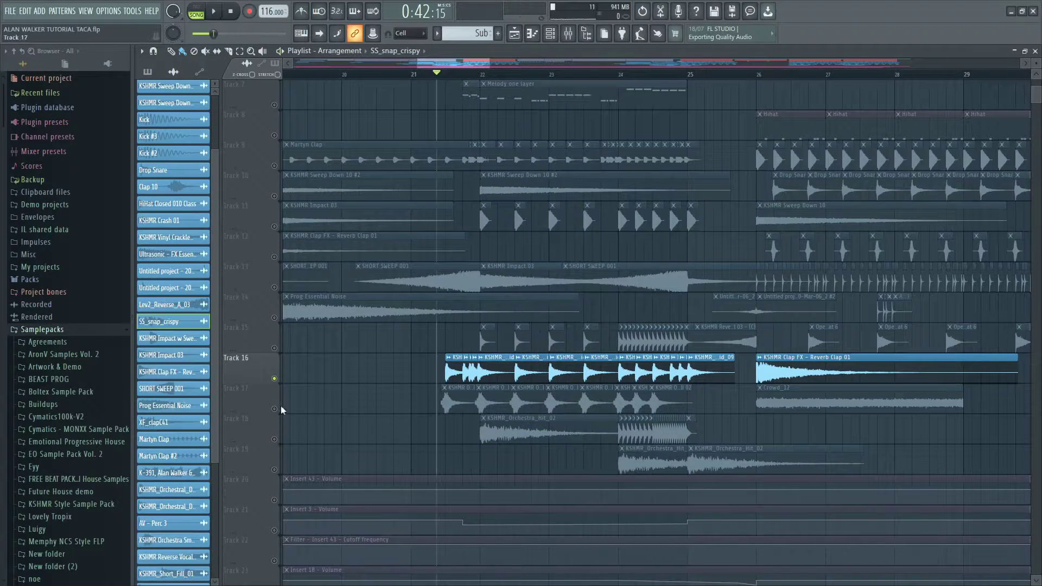
pyautogui.click(276, 411)
pyautogui.press('space')
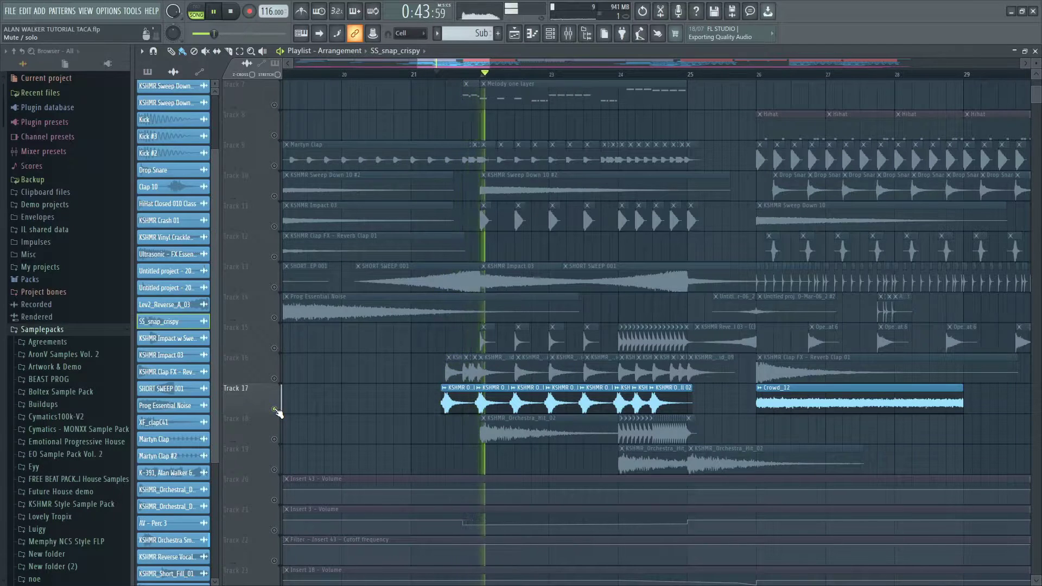
# - Solo Track 18, then Track 19, and stop playback
pyautogui.click(278, 439)
pyautogui.press('space')
pyautogui.press('space')
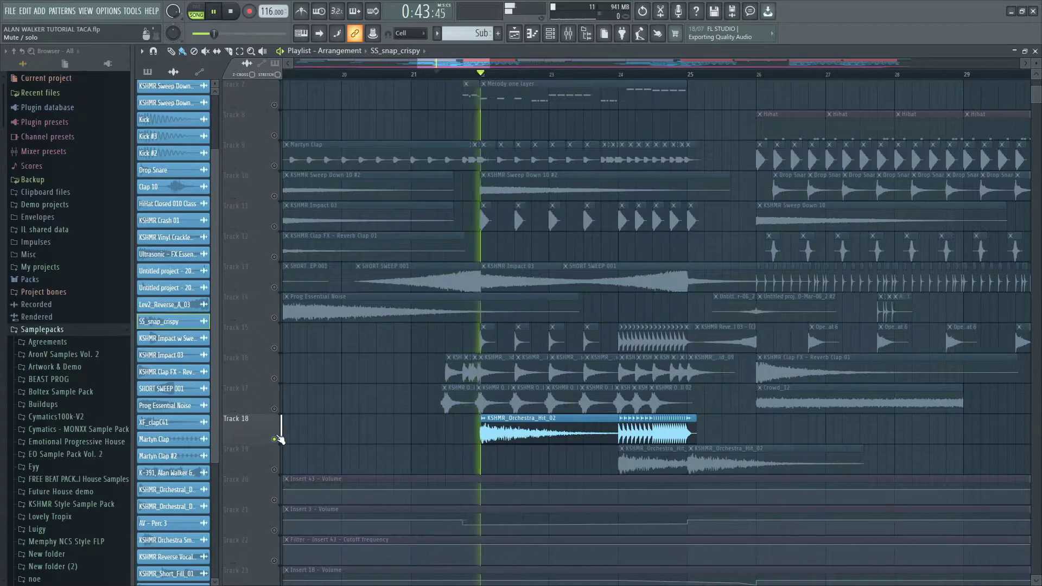
pyautogui.keyDown('ctrl'); pyautogui.scroll(3, 639, 343); pyautogui.keyUp('ctrl')
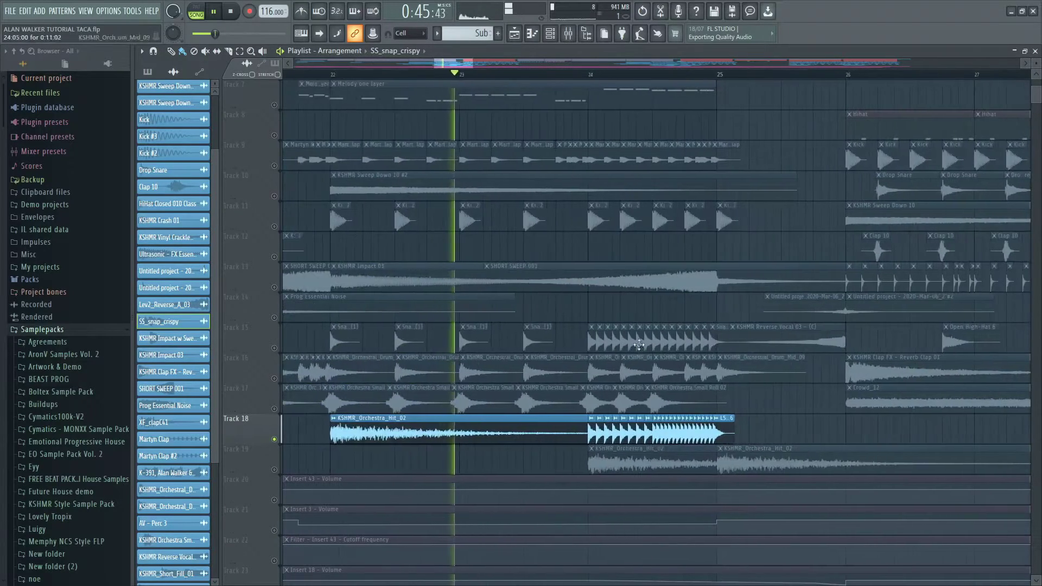
pyautogui.keyDown('ctrl'); pyautogui.scroll(2, 639, 343); pyautogui.keyUp('ctrl')
pyautogui.press('space')
pyautogui.press('space')
pyautogui.keyDown('ctrl'); pyautogui.scroll(-4, 503, 428); pyautogui.keyUp('ctrl')
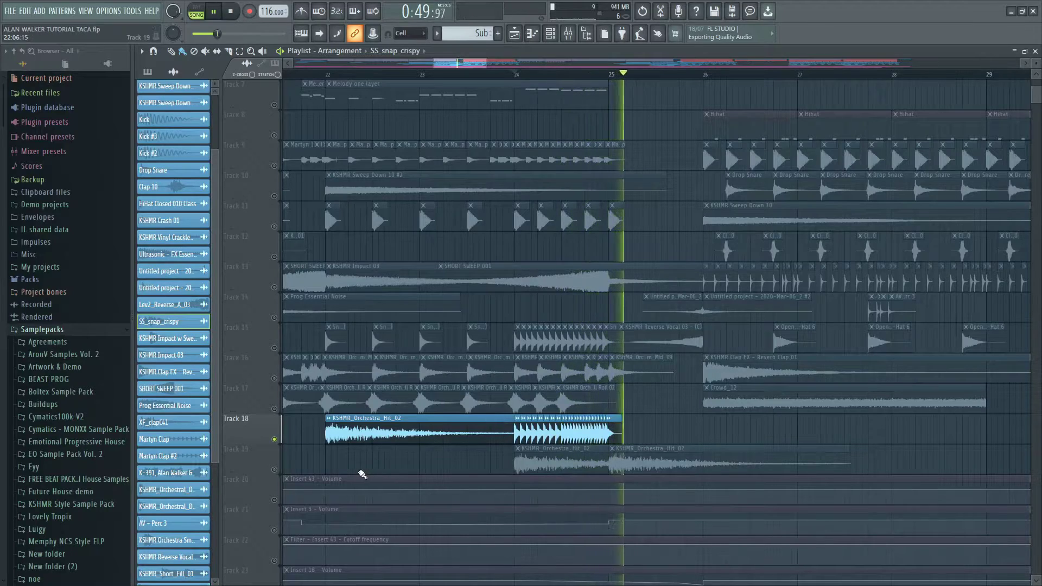
pyautogui.rightClick(275, 471)
pyautogui.keyDown('ctrl'); pyautogui.scroll(3, 682, 530); pyautogui.keyUp('ctrl')
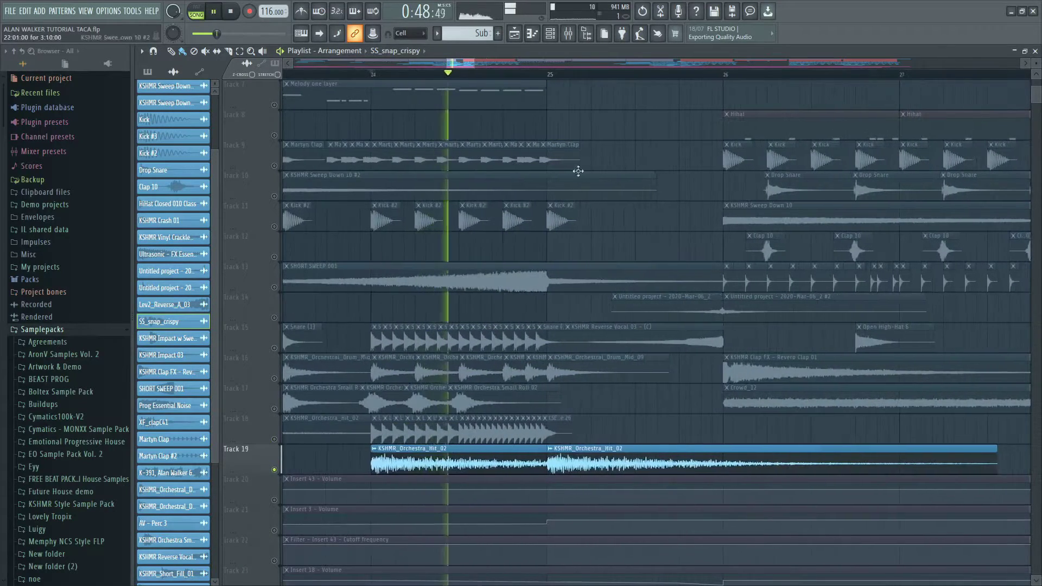
pyautogui.press('space')
pyautogui.keyDown('ctrl'); pyautogui.scroll(-4, 580, 373); pyautogui.keyUp('ctrl')
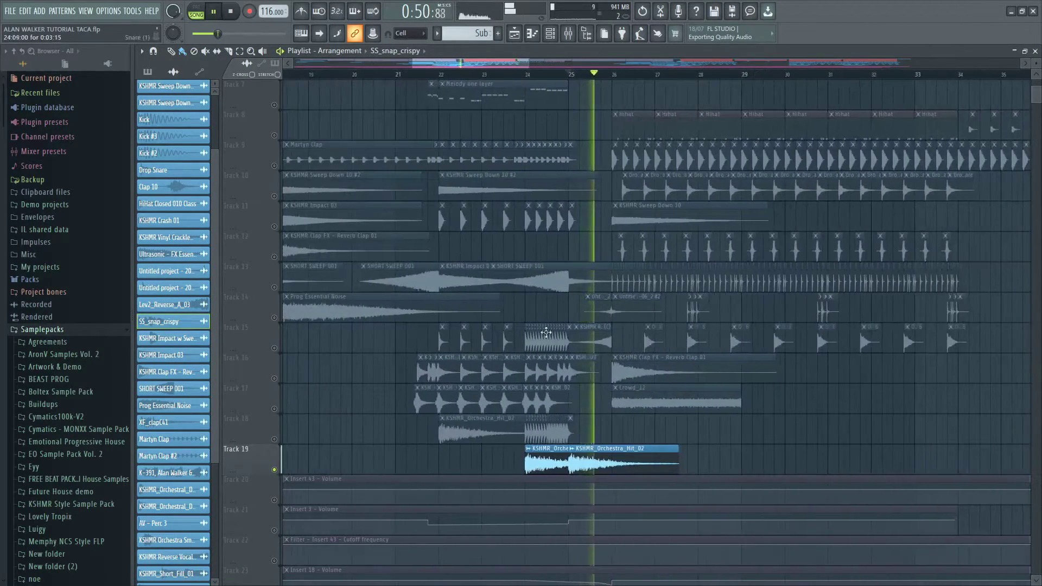
pyautogui.moveTo(439, 66); pyautogui.dragTo(413, 68)
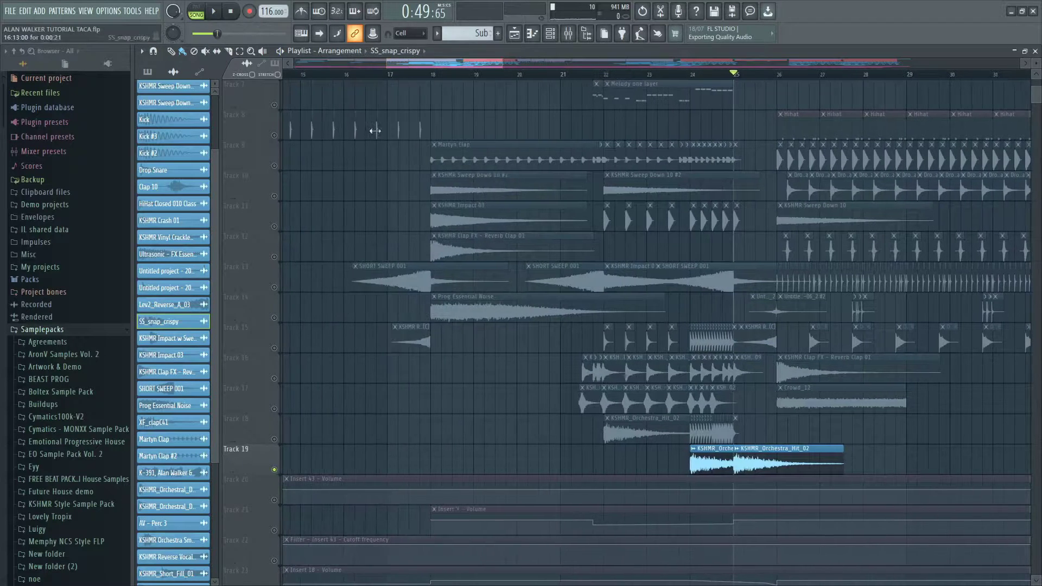
# - Unmute playlist Tracks 9 through 18
pyautogui.click(281, 168)
pyautogui.click(279, 196)
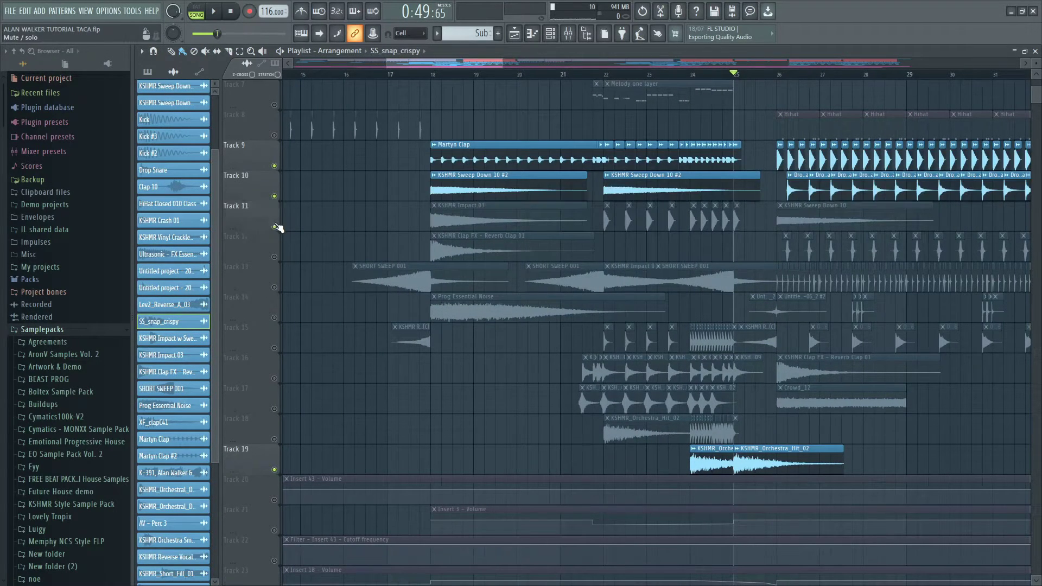
pyautogui.click(278, 227)
pyautogui.click(276, 258)
pyautogui.click(277, 288)
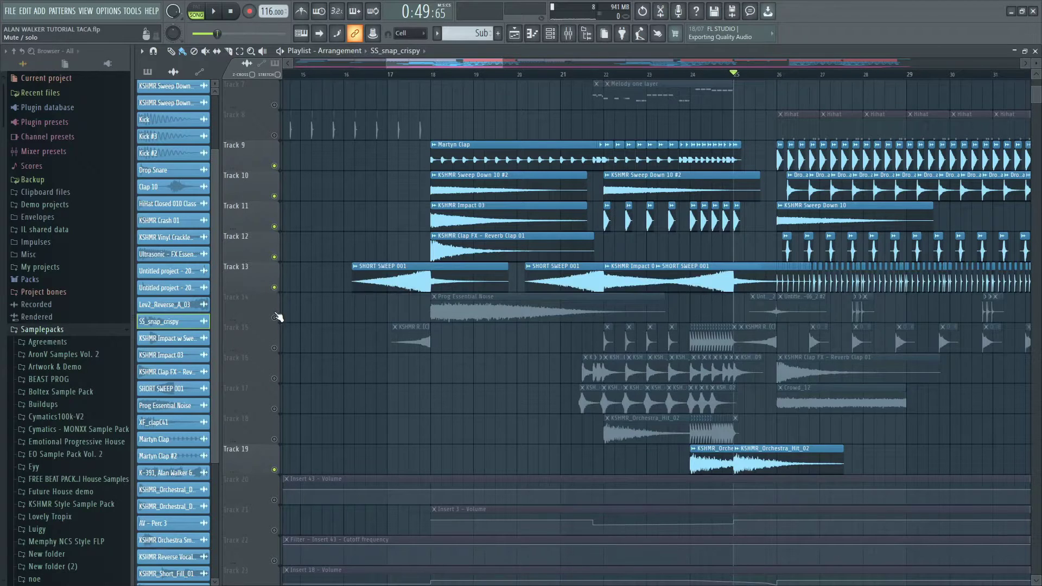
pyautogui.click(276, 318)
pyautogui.click(276, 349)
pyautogui.click(276, 380)
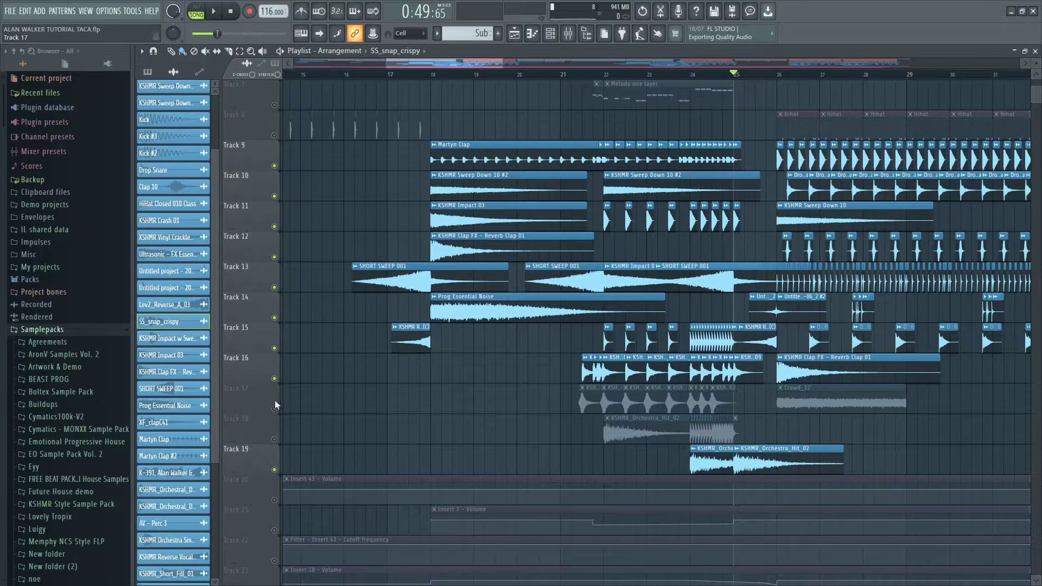
pyautogui.click(275, 411)
pyautogui.click(275, 439)
# - Play the full build-up with all tracks active
pyautogui.keyDown('ctrl'); pyautogui.scroll(-2, 411, 379); pyautogui.keyUp('ctrl')
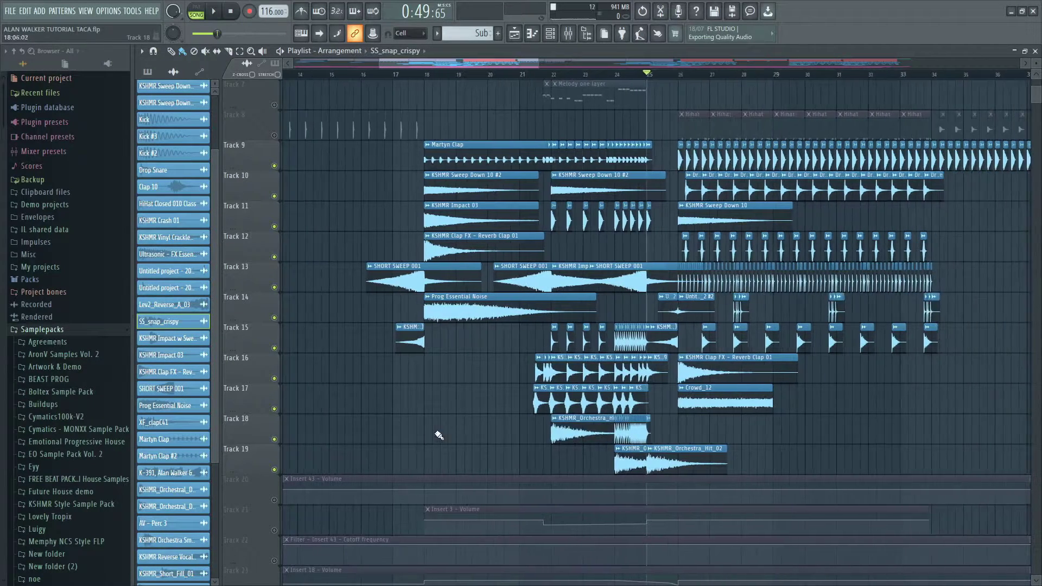
pyautogui.scroll(3, 432, 341)
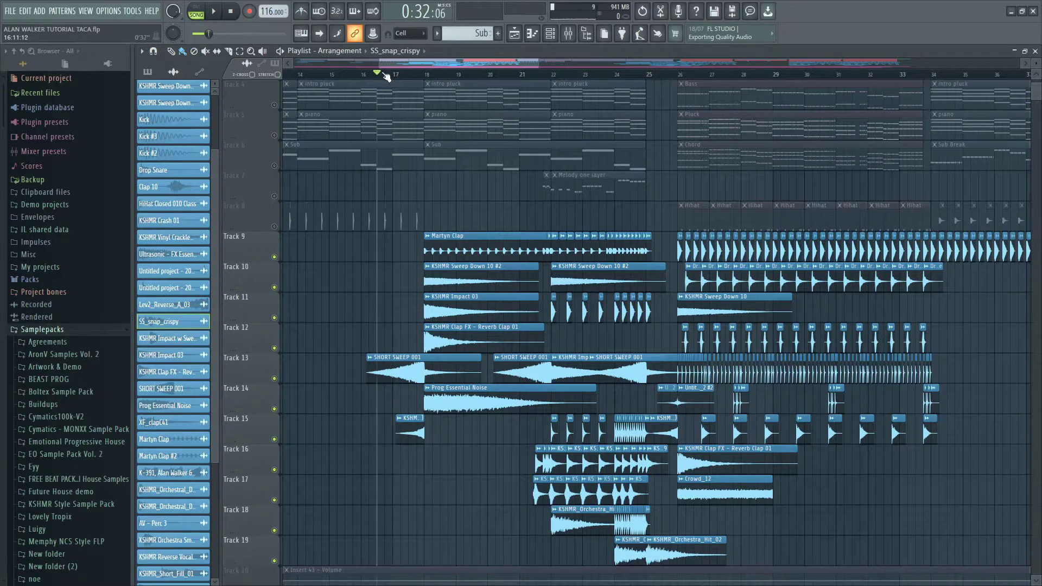
pyautogui.press('space')
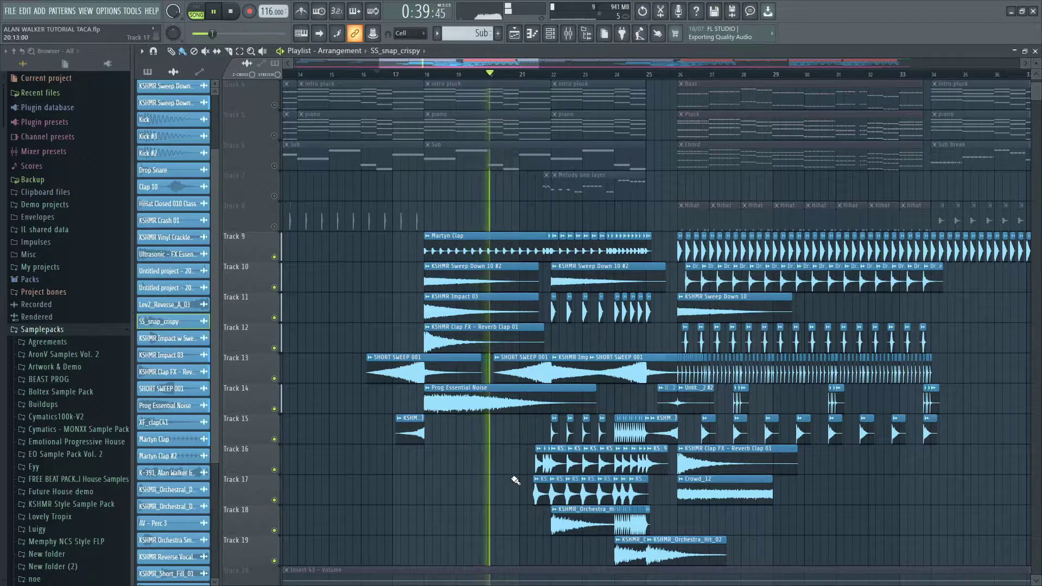
pyautogui.scroll(-4, 667, 445)
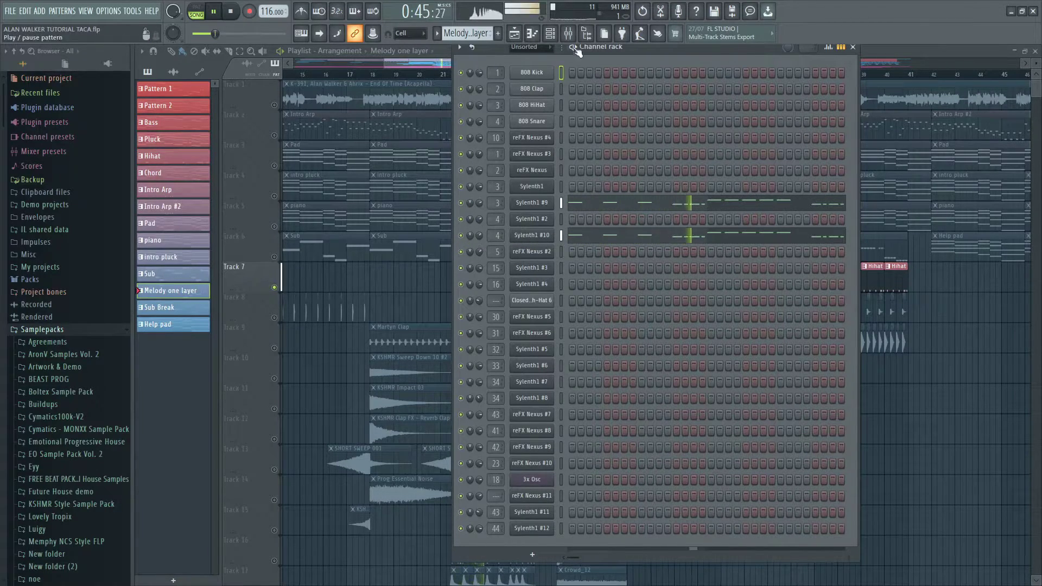
# - Open insert 3's Fruity Reeverb 2 and Parametric EQ 2 from the Mixer
pyautogui.click(568, 33)
pyautogui.click(255, 249)
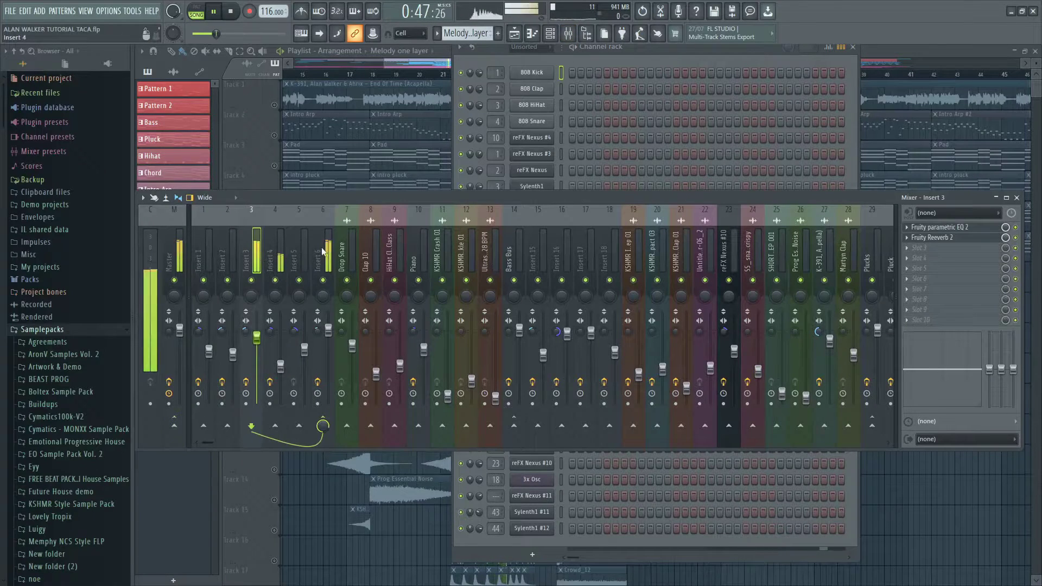
pyautogui.click(947, 242)
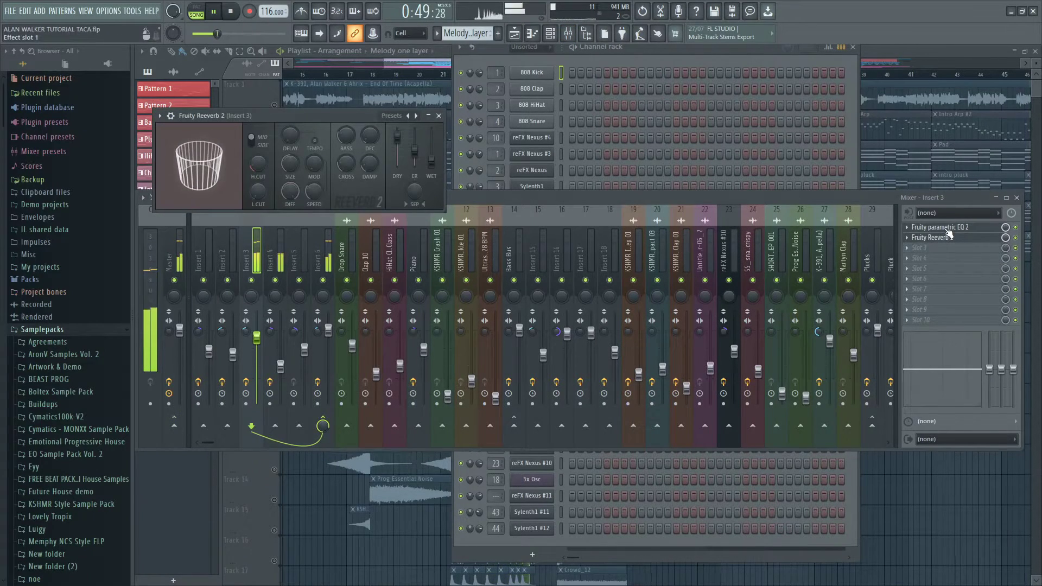
pyautogui.click(947, 229)
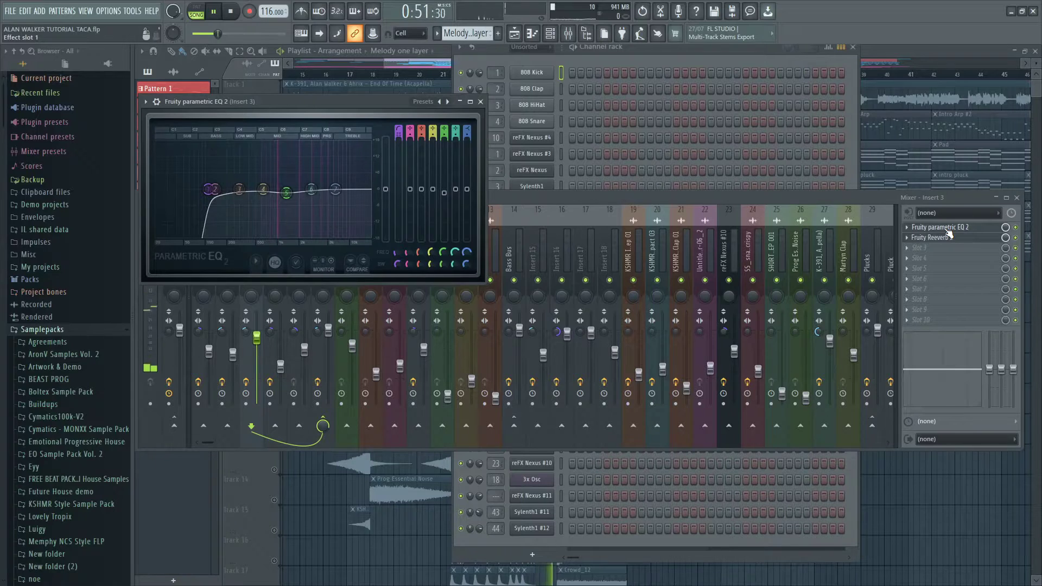
pyautogui.moveTo(559, 197); pyautogui.dragTo(568, 196)
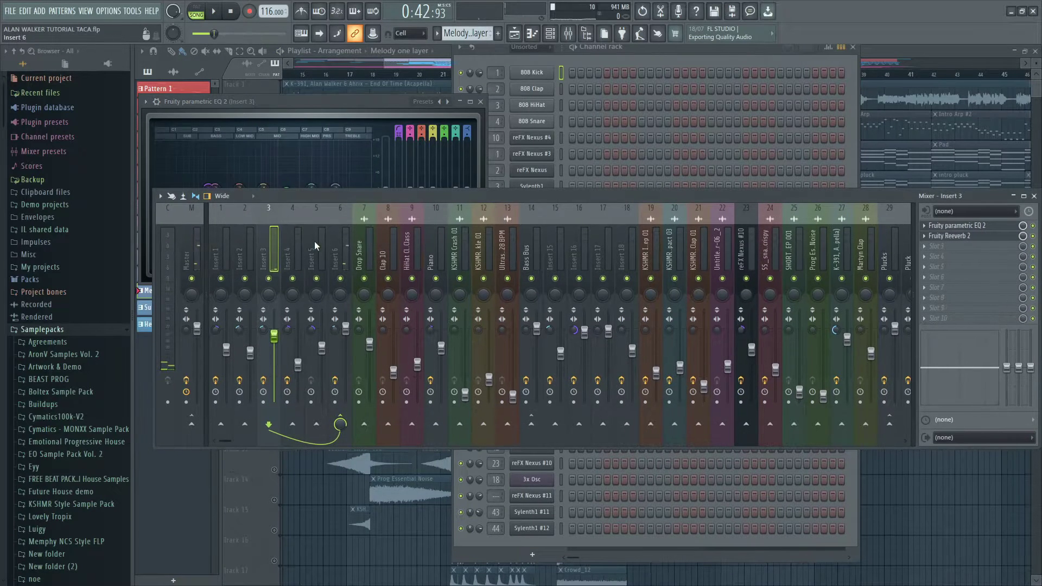
# - Open insert 4's Parametric EQ 2 and insert 6's Kickstart
pyautogui.click(956, 227)
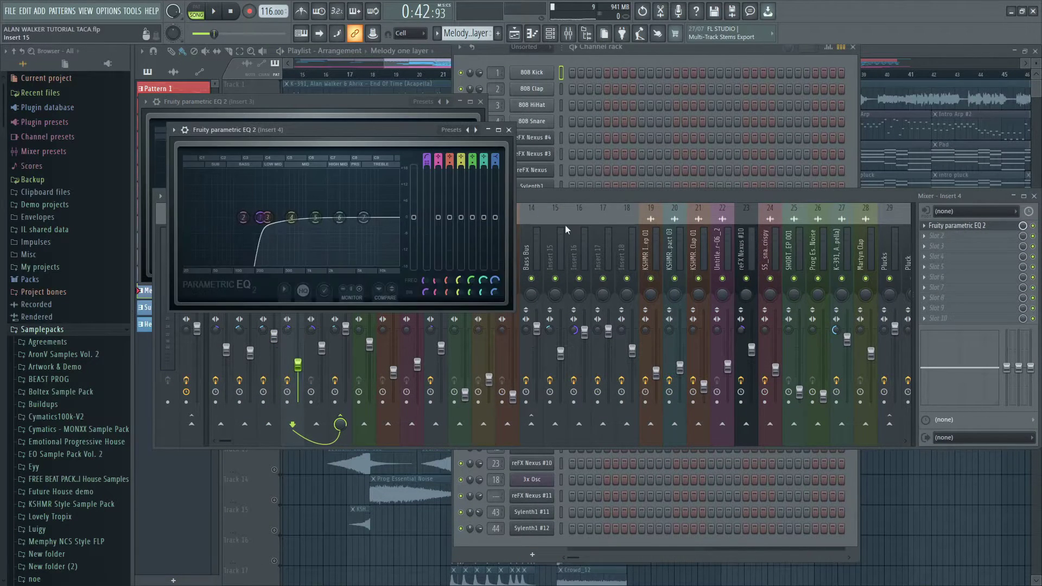
pyautogui.click(496, 221)
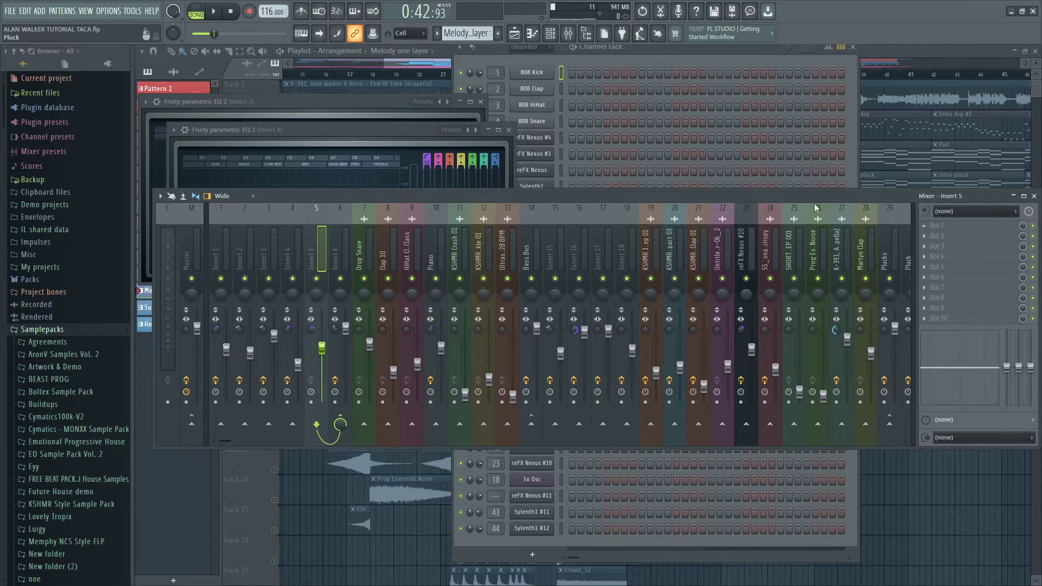
pyautogui.click(977, 230)
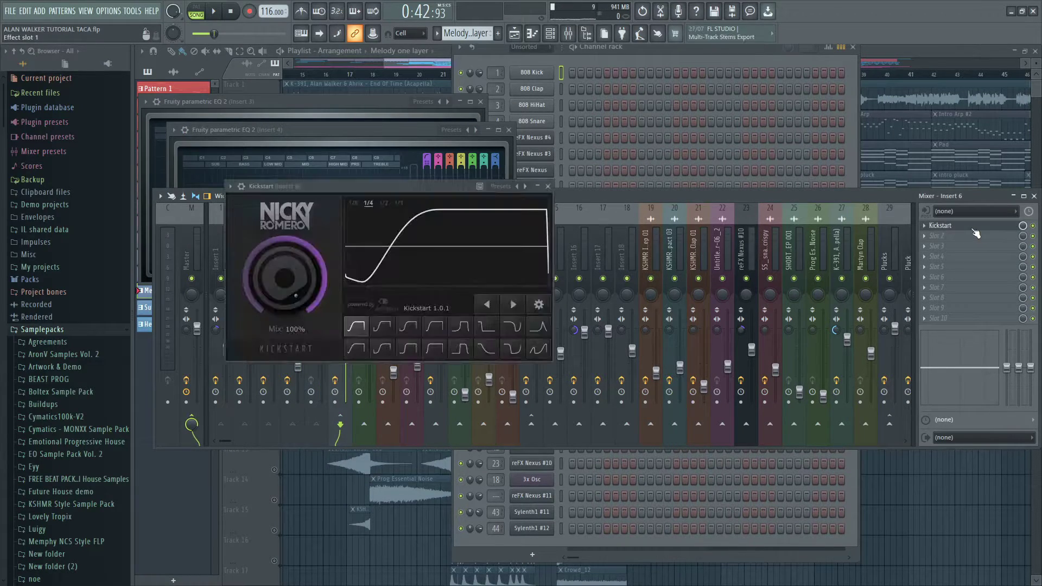
# - Bring the Playlist back to the front and briefly toggle the Channel rack
pyautogui.press('F5')
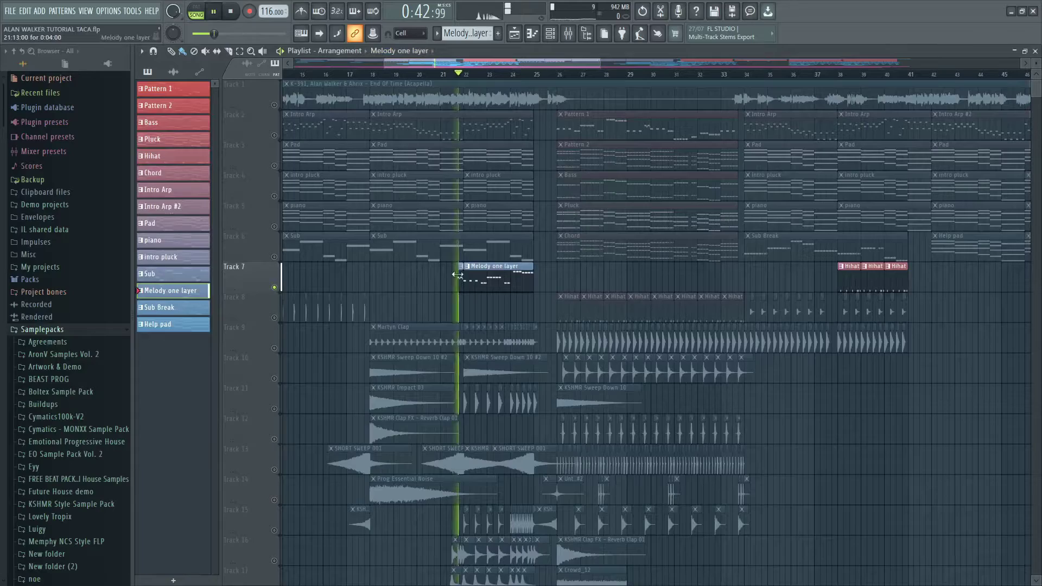
pyautogui.scroll(3, 457, 277)
pyautogui.click(559, 32)
pyautogui.click(563, 33)
pyautogui.scroll(3, 569, 287)
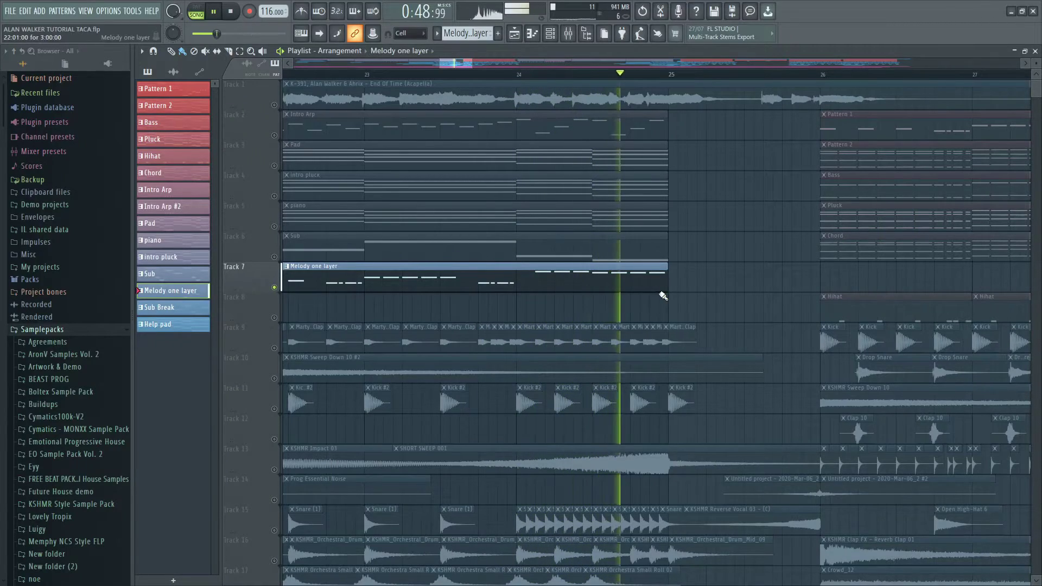
pyautogui.scroll(-4, 680, 296)
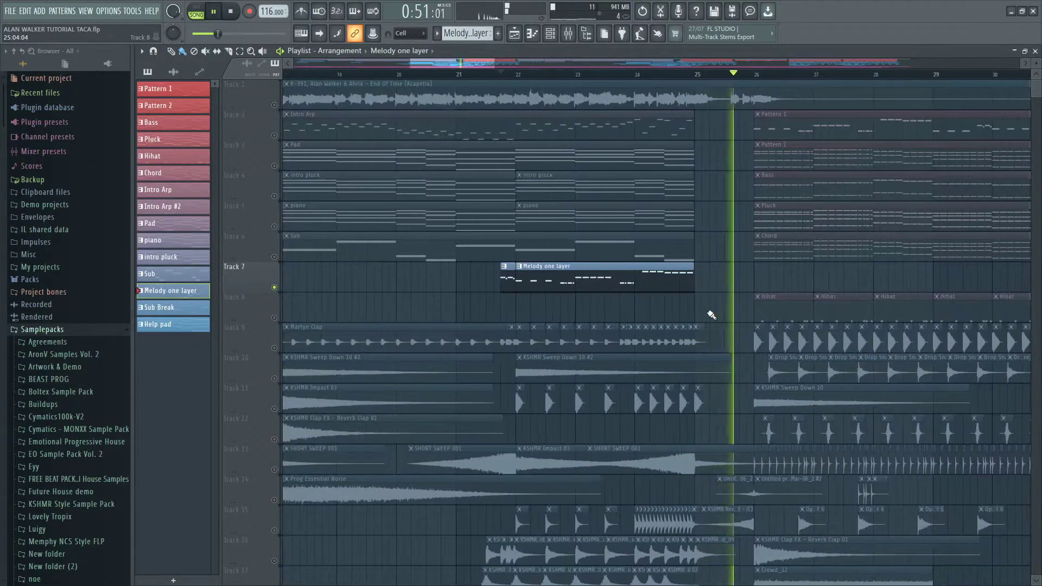
# - Stop playback, select Pattern 1, restart, and show its channels
pyautogui.press('space')
pyautogui.scroll(-3, 639, 177)
pyautogui.click(564, 137)
pyautogui.press('space')
pyautogui.click(550, 35)
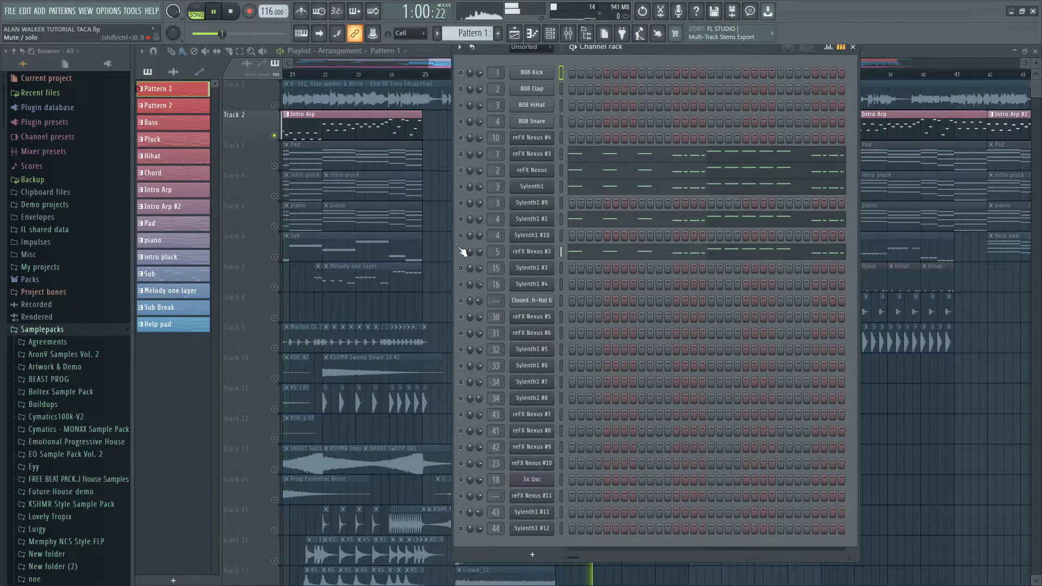
# - Zoom the arrangement to bars 28–37 and replay the drop from bar 26
pyautogui.moveTo(430, 64); pyautogui.dragTo(449, 89)
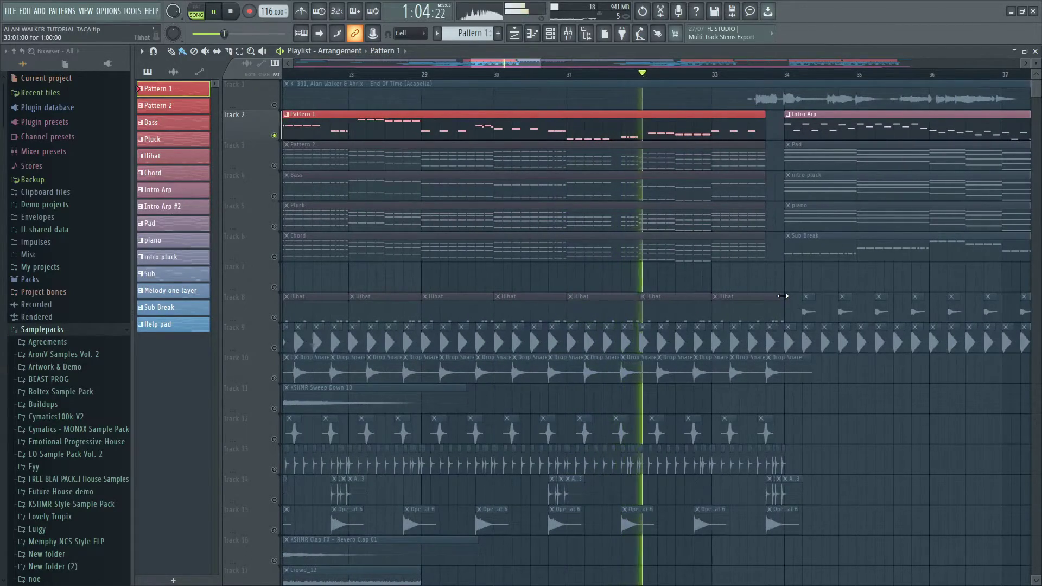
pyautogui.scroll(-2, 787, 293)
pyautogui.scroll(-3, 789, 292)
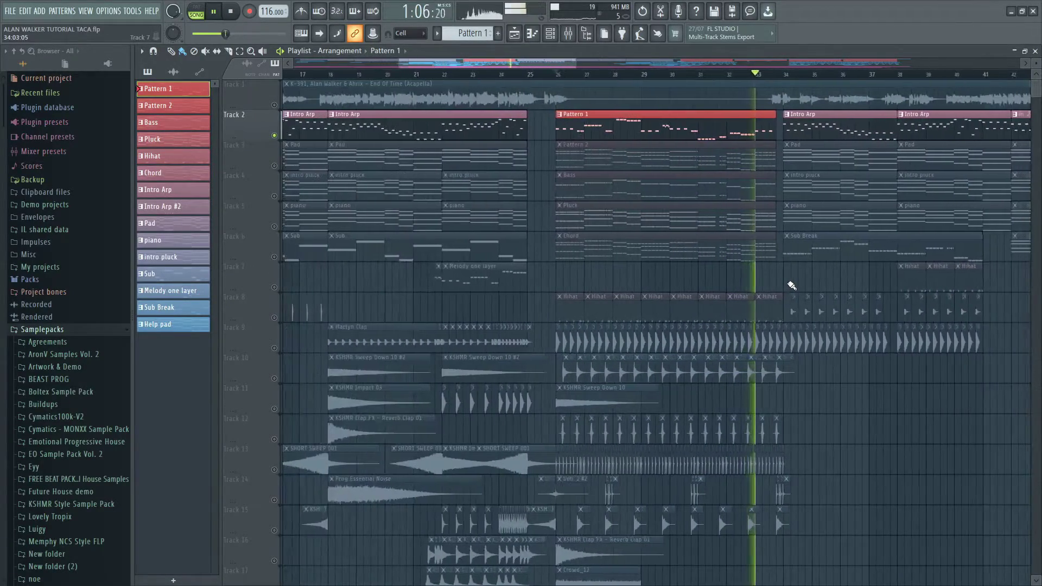
pyautogui.press('space')
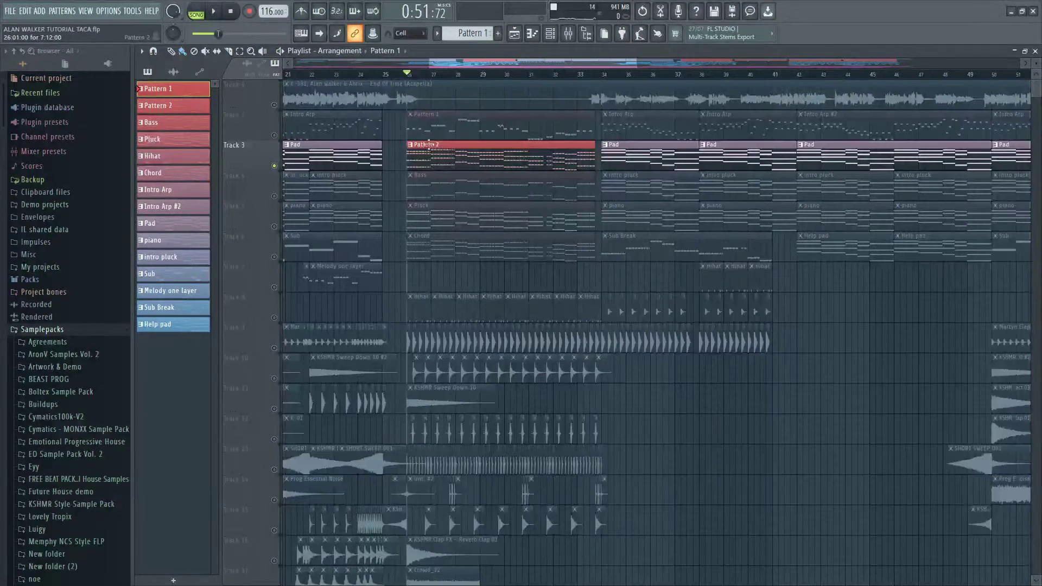
pyautogui.click(212, 15)
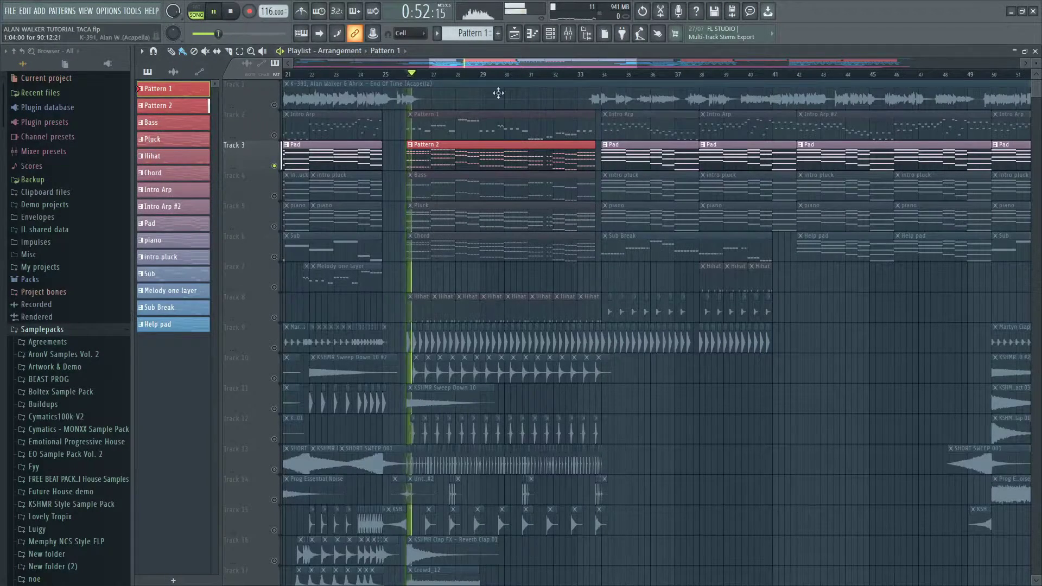
# - Check the Piano insert's Kickstart and open its Parametric EQ 2
pyautogui.click(568, 34)
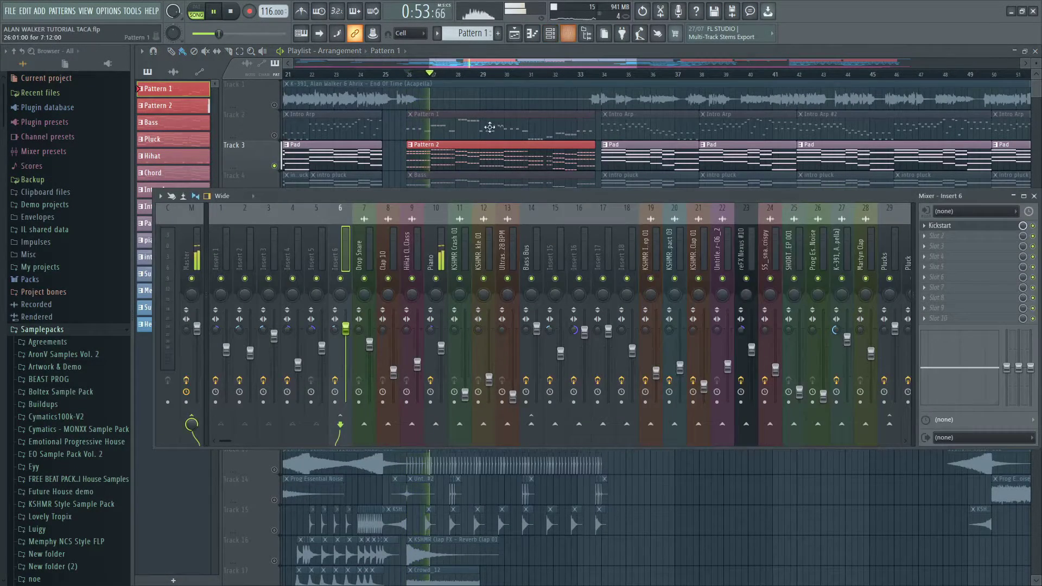
pyautogui.click(434, 238)
pyautogui.click(949, 237)
pyautogui.click(949, 237)
pyautogui.click(954, 227)
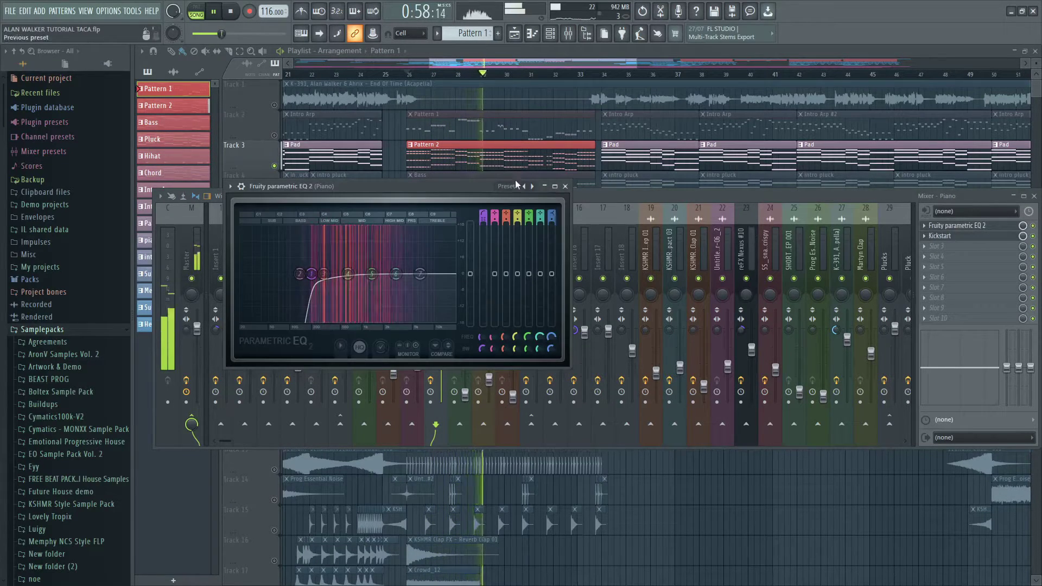
# - View Pattern 2's chord notes in the Piano roll, then close it and the Channel rack
pyautogui.click(497, 158)
pyautogui.doubleClick(497, 158)
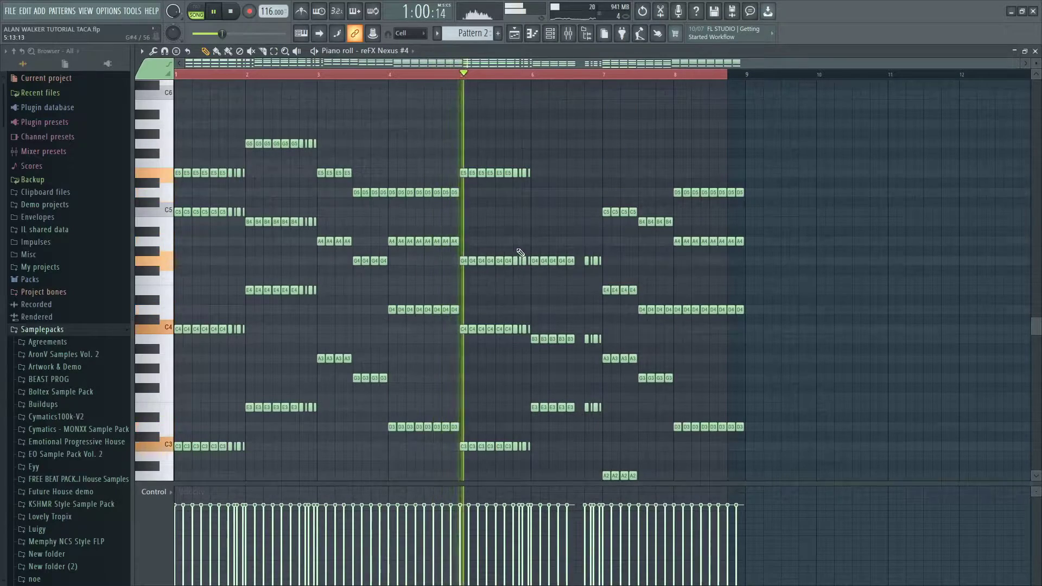
pyautogui.scroll(-1, 597, 206)
pyautogui.click(1035, 51)
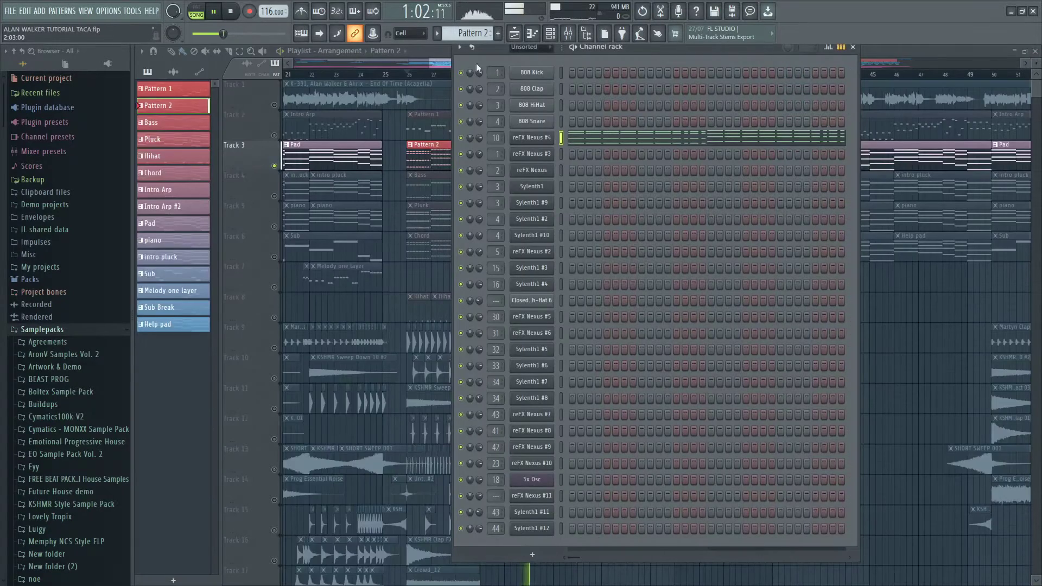
pyautogui.click(444, 61)
pyautogui.scroll(3, 563, 184)
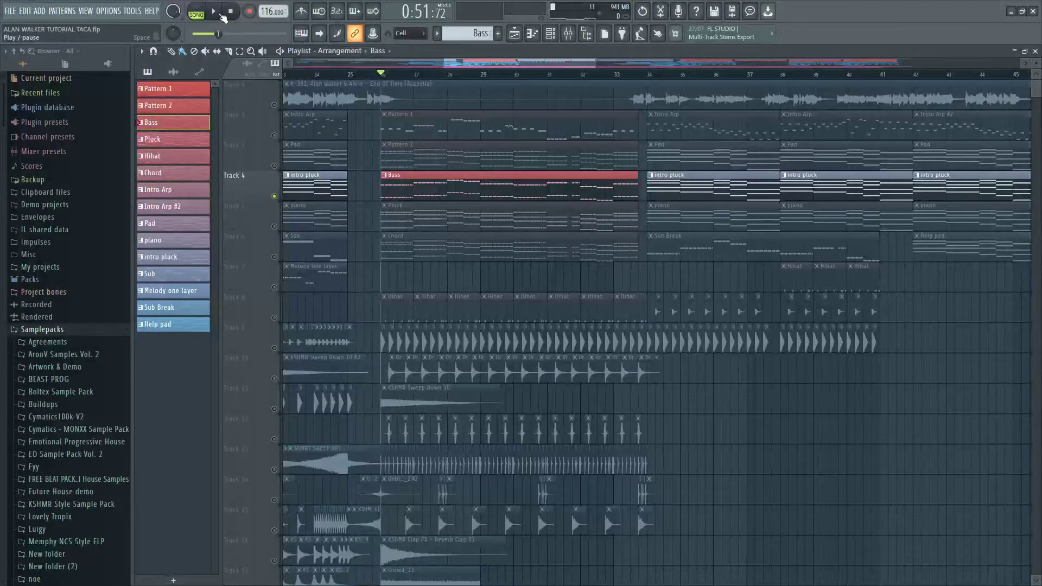
# - While playing, solo Sylenth1 #4 in the Bass pattern and review its notes in the Piano roll
pyautogui.click(214, 11)
pyautogui.click(550, 33)
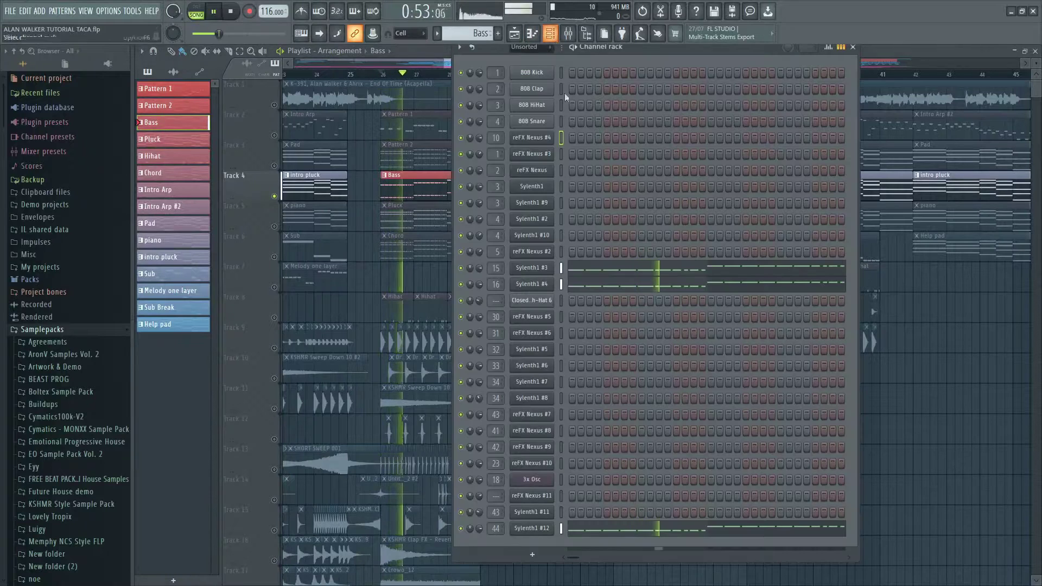
pyautogui.rightClick(461, 268)
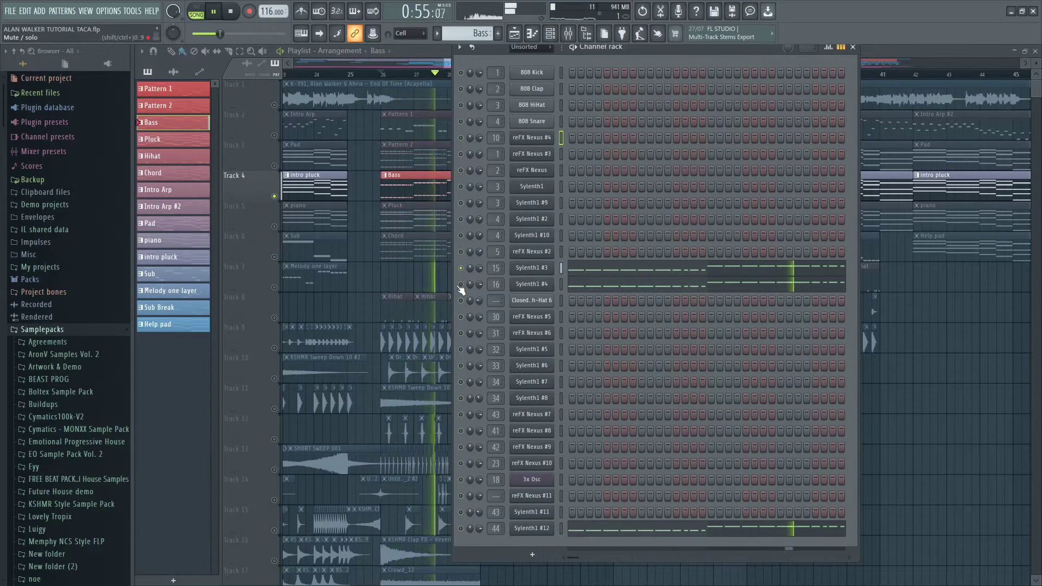
pyautogui.rightClick(461, 284)
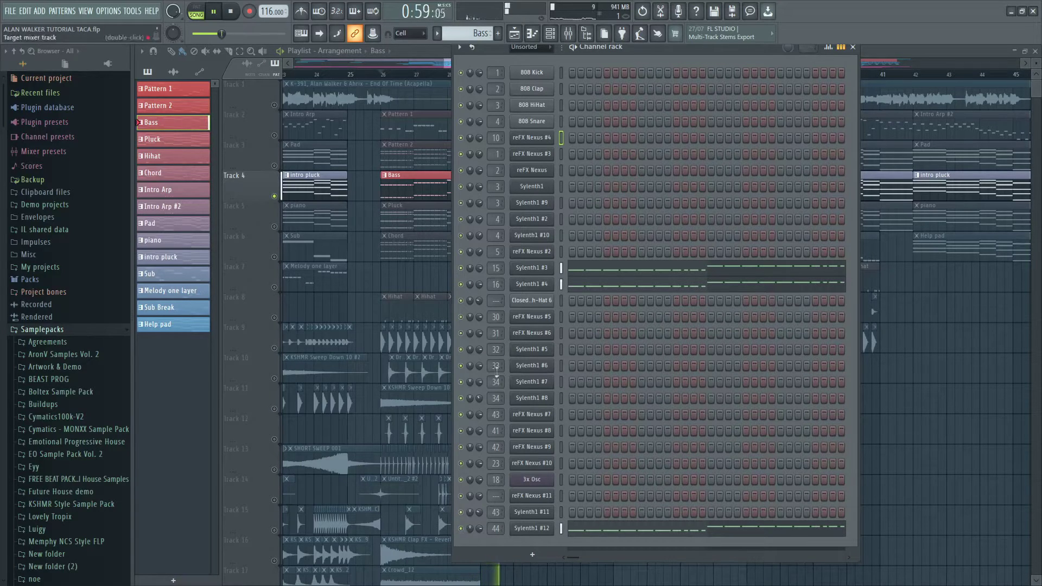
pyautogui.rightClick(548, 281)
pyautogui.click(562, 283)
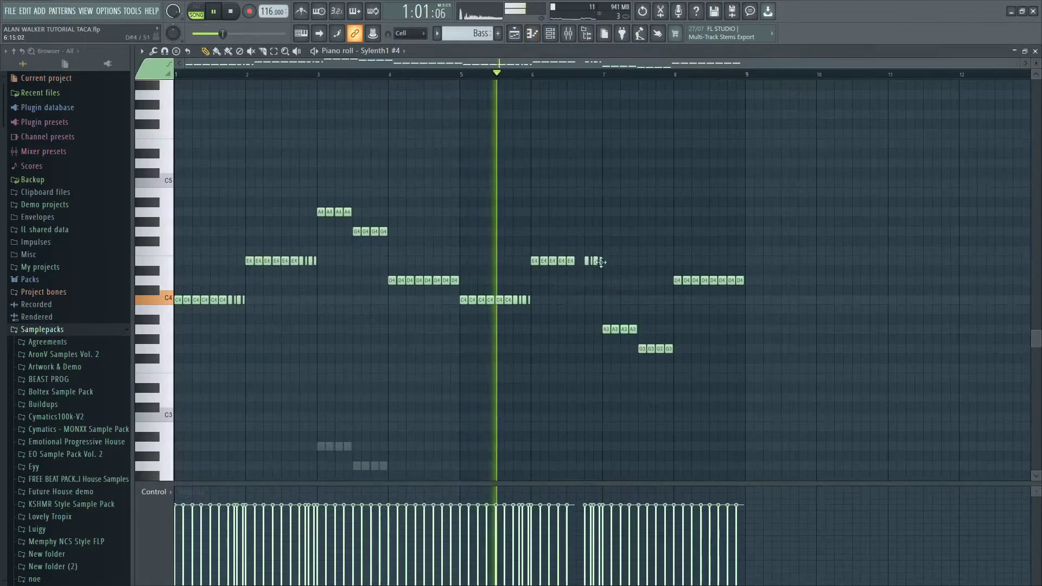
pyautogui.click(1035, 50)
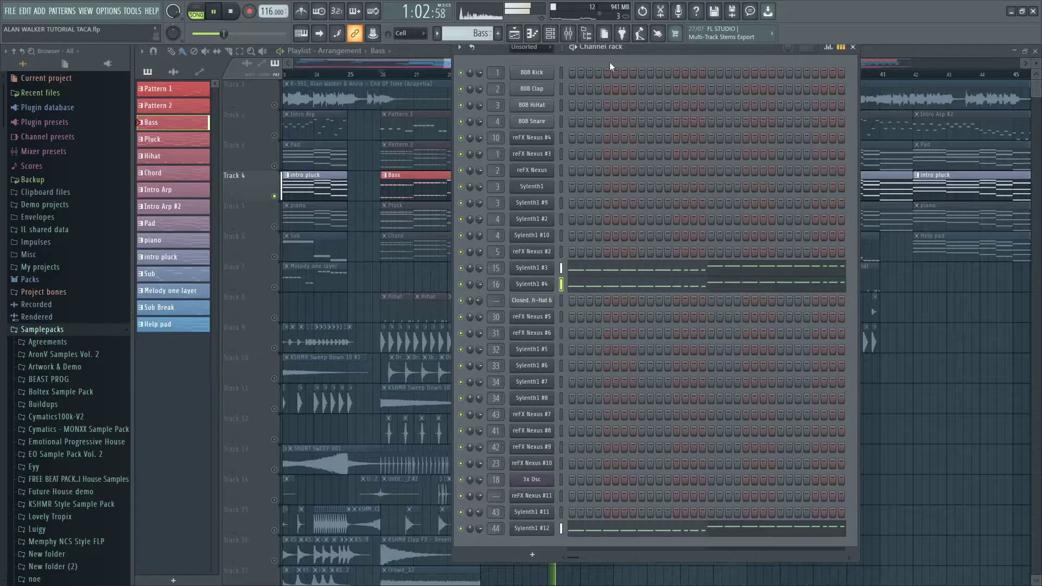
# - Open the Bass Bus Kickstart and insert 15's Parametric EQ 2
pyautogui.click(575, 33)
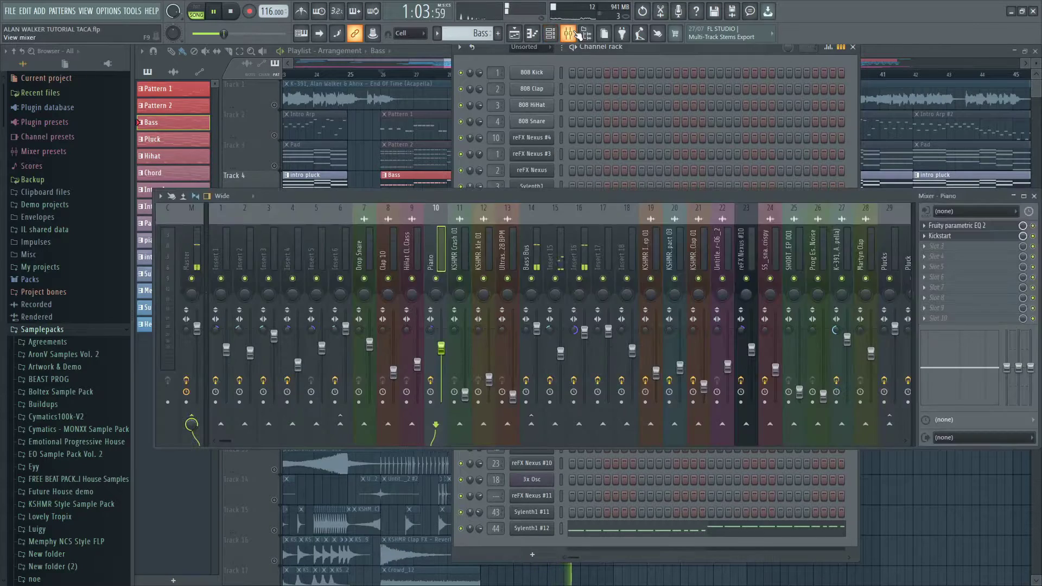
pyautogui.click(531, 255)
pyautogui.click(966, 228)
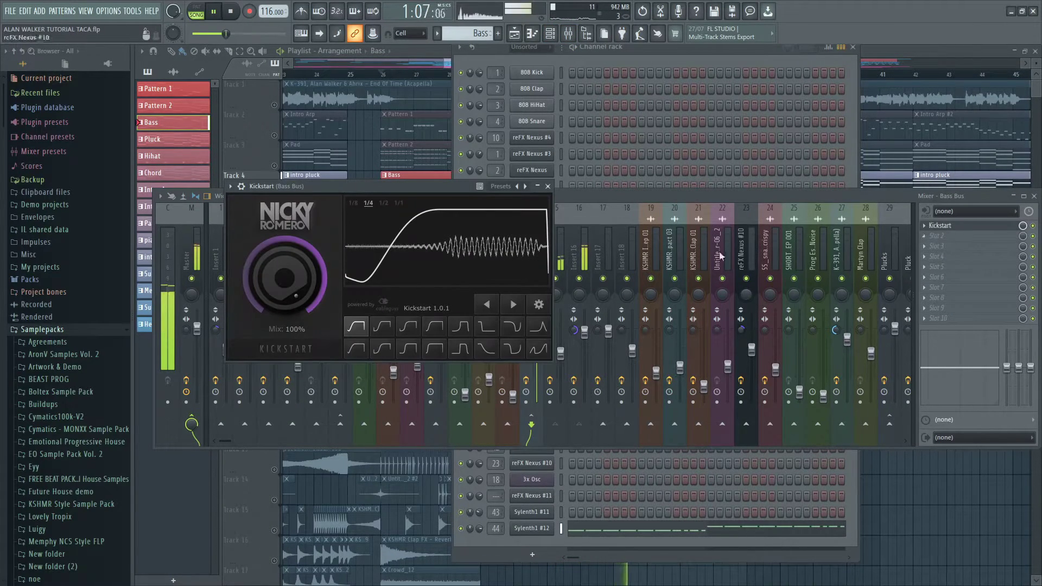
pyautogui.click(564, 252)
pyautogui.click(958, 225)
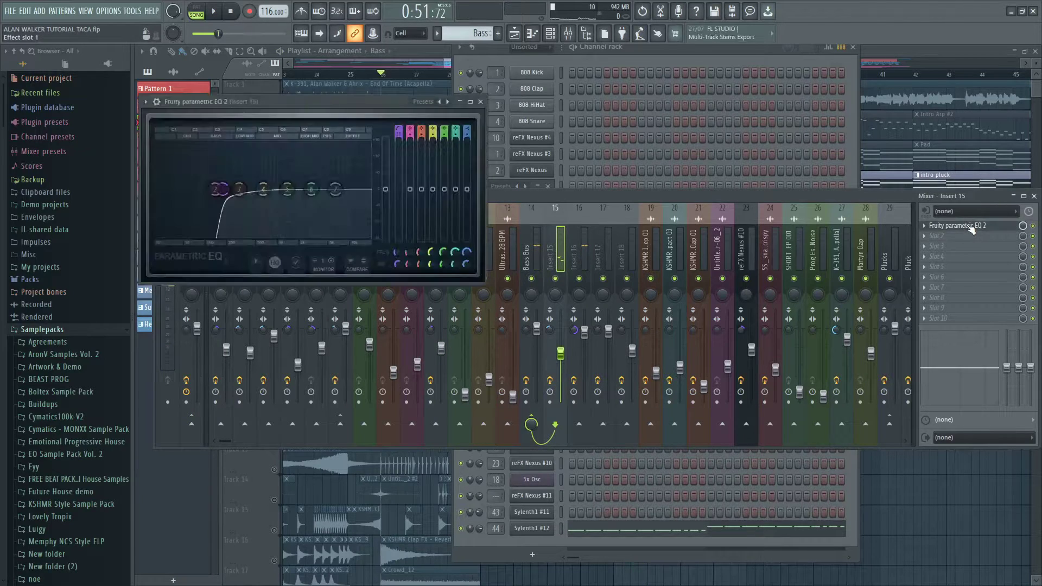
# - Open insert 16's Kickstart and Parametric EQ 2, then return to the Playlist
pyautogui.click(585, 259)
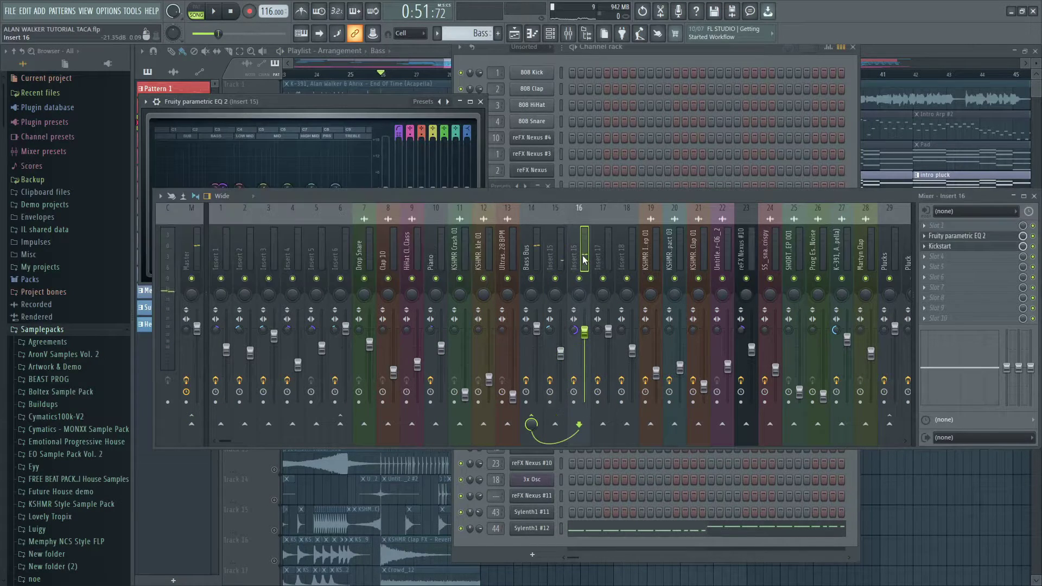
pyautogui.click(957, 249)
pyautogui.click(964, 236)
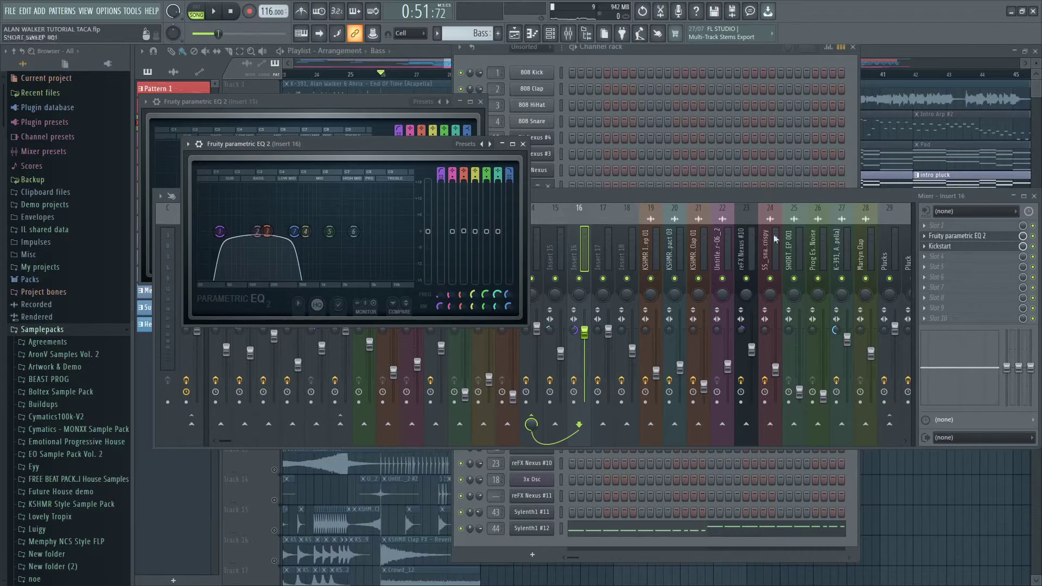
pyautogui.click(359, 68)
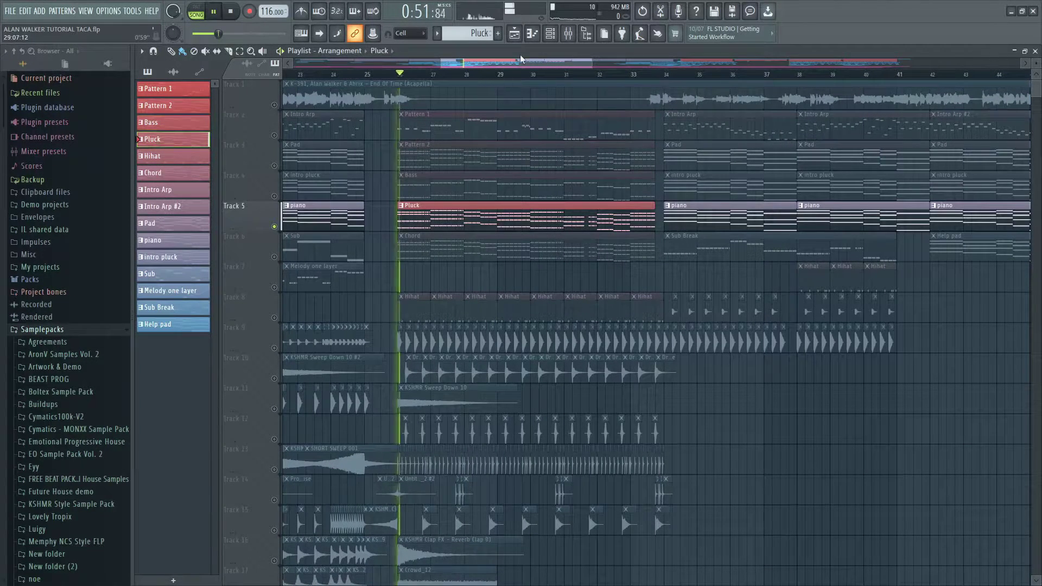
# - Solo the reFX Nexus #5 pluck channel and replay from bar 26
pyautogui.click(550, 33)
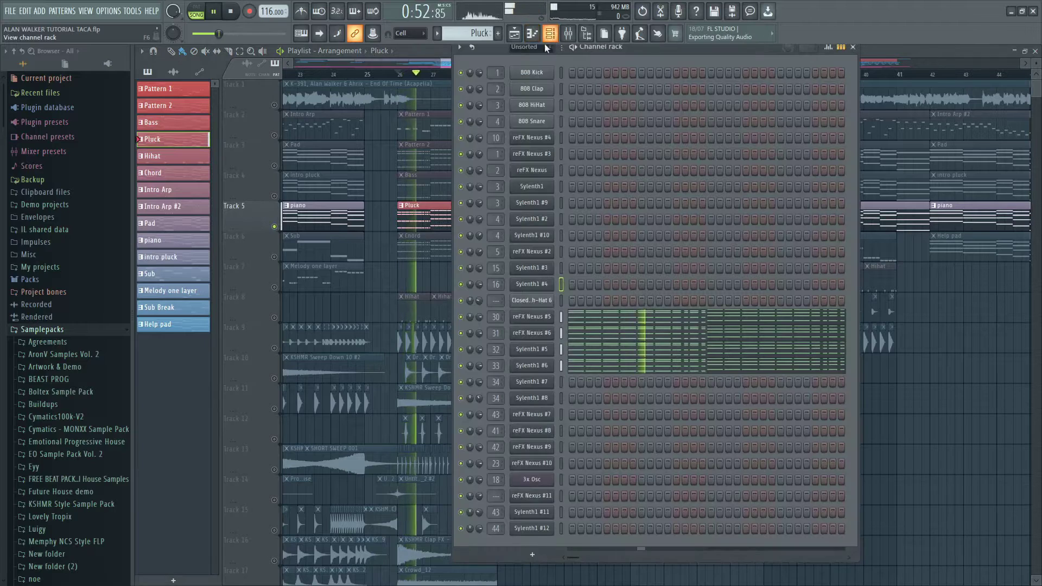
pyautogui.rightClick(461, 317)
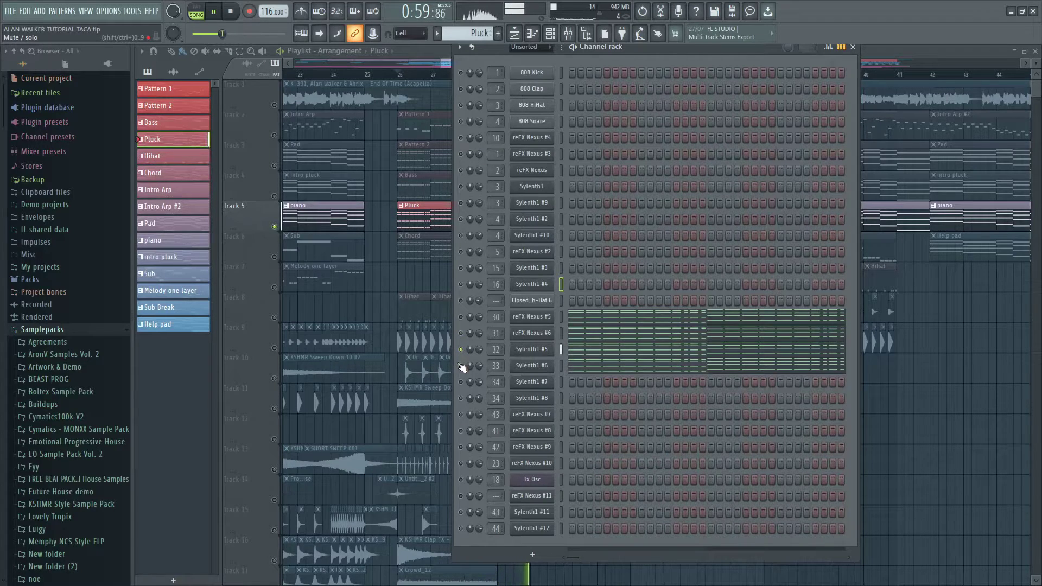
pyautogui.press('F6')
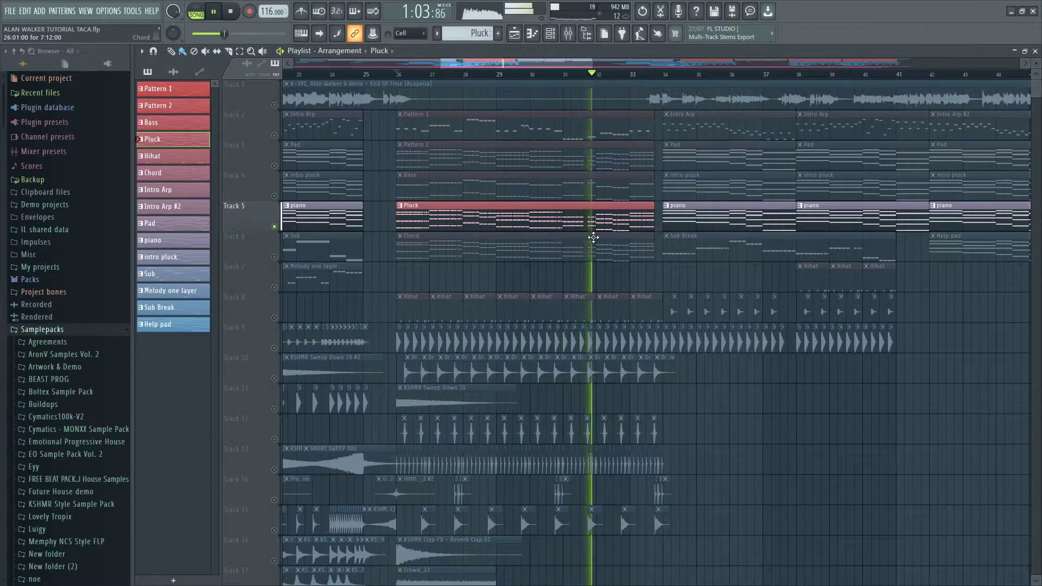
pyautogui.press('space')
pyautogui.click(216, 11)
pyautogui.press('F6')
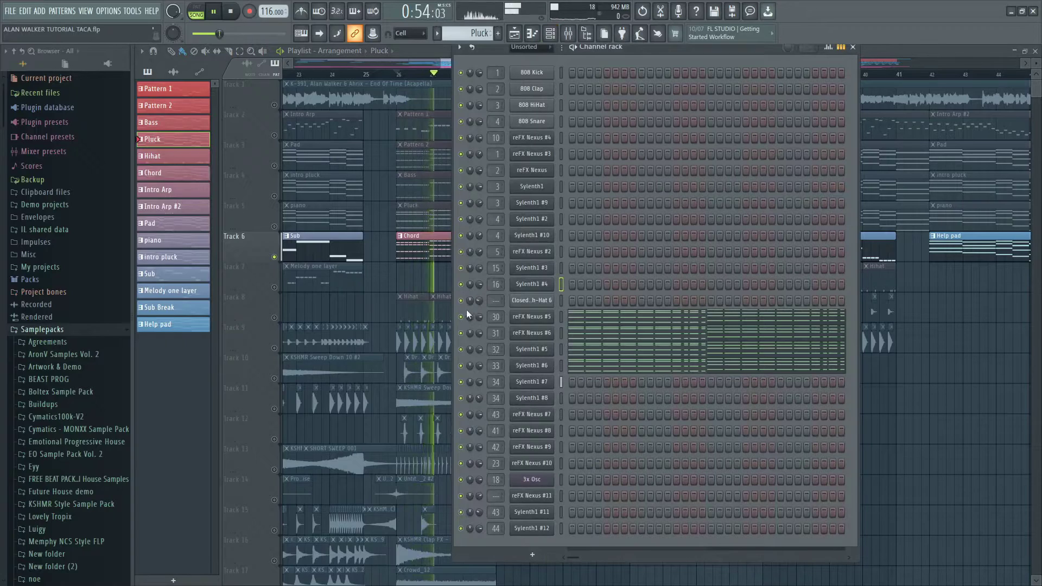
pyautogui.keyDown('ctrl'); pyautogui.click(461, 316); pyautogui.keyUp('ctrl')
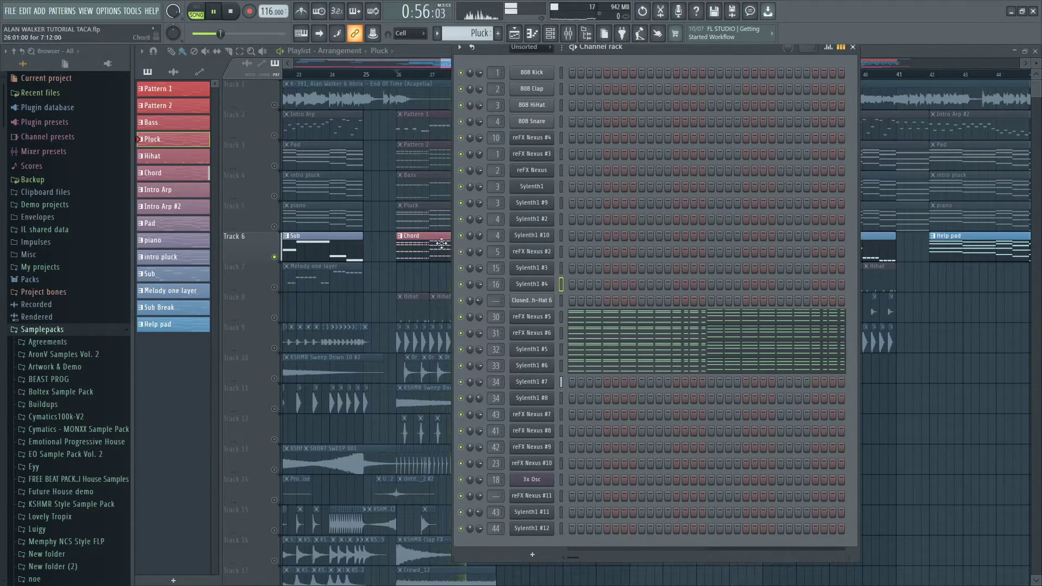
pyautogui.press('F6')
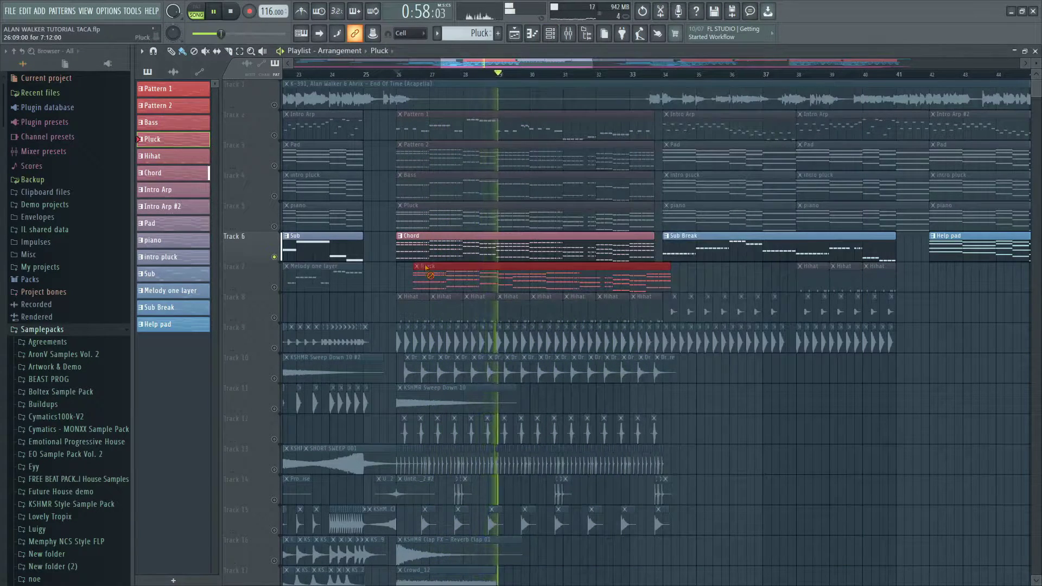
# - Make Chord the current pattern and glance at its channels
pyautogui.click(430, 237)
pyautogui.press('F6')
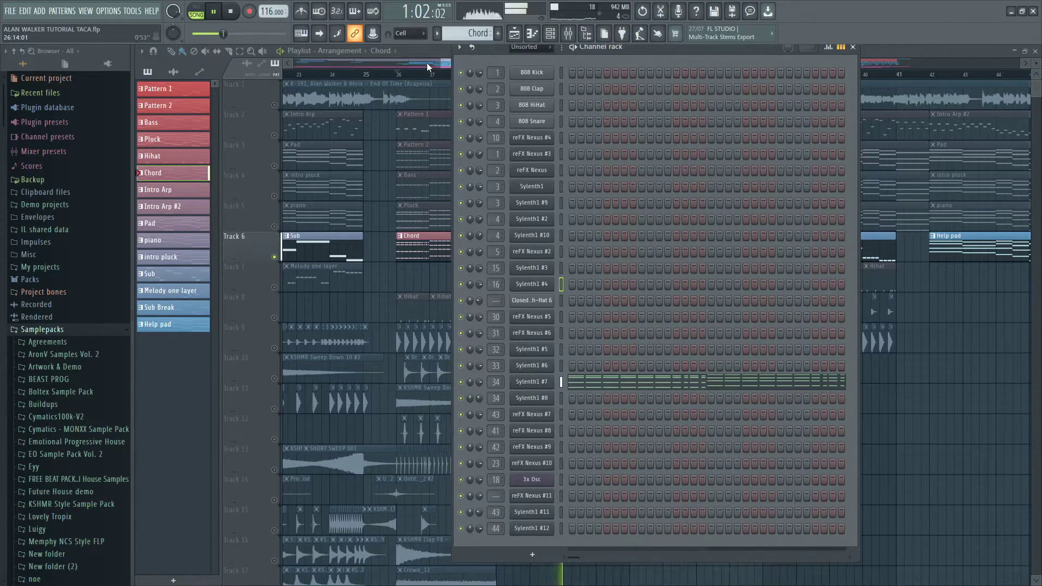
pyautogui.press('F6')
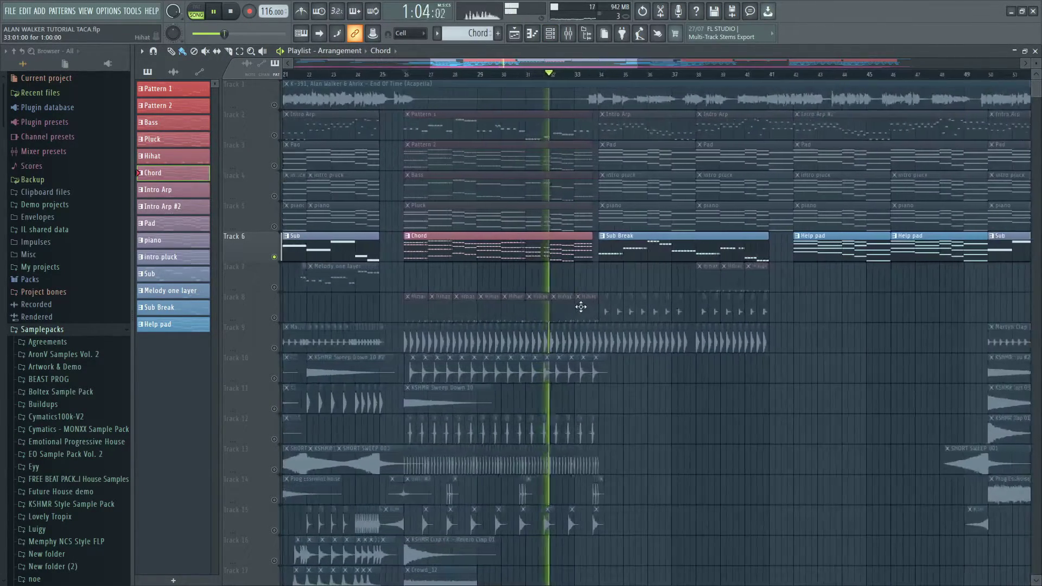
pyautogui.scroll(4, 580, 307)
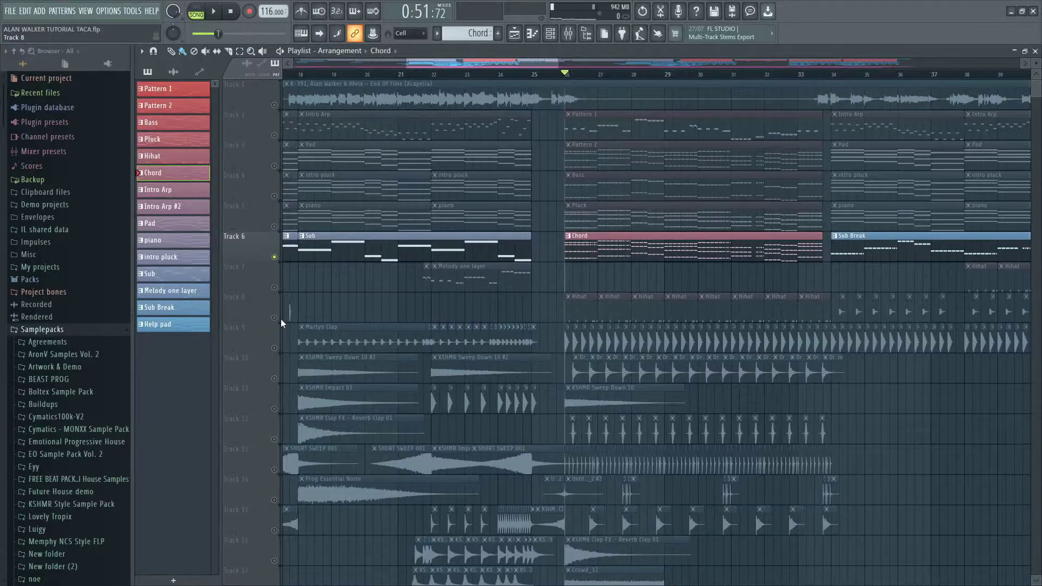
# - Solo Hihat Track 8, then bring back Track 13 and Track 9 from bar 26
pyautogui.rightClick(275, 318)
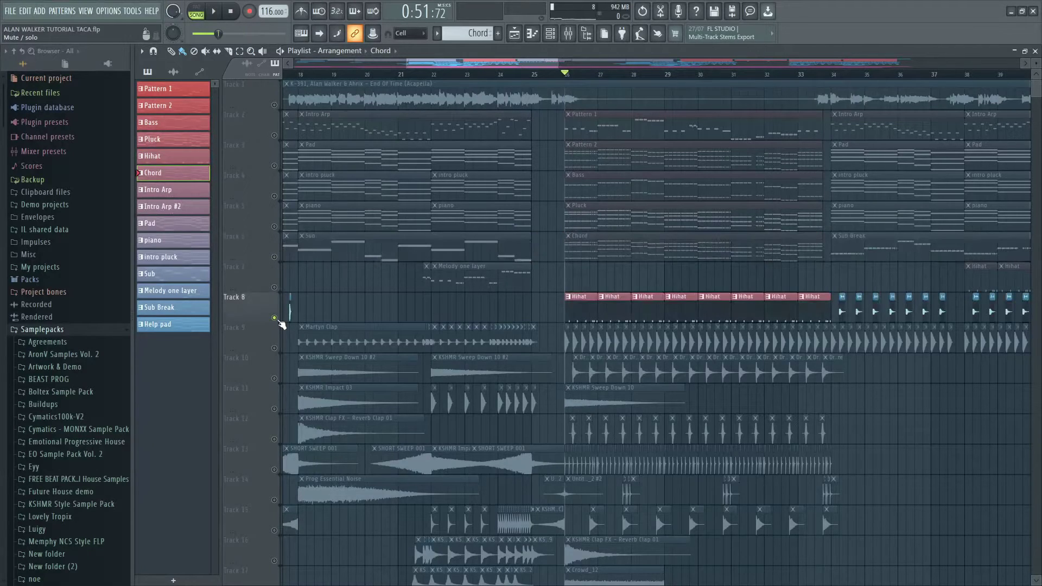
pyautogui.scroll(2, 678, 414)
pyautogui.scroll(-2, 679, 414)
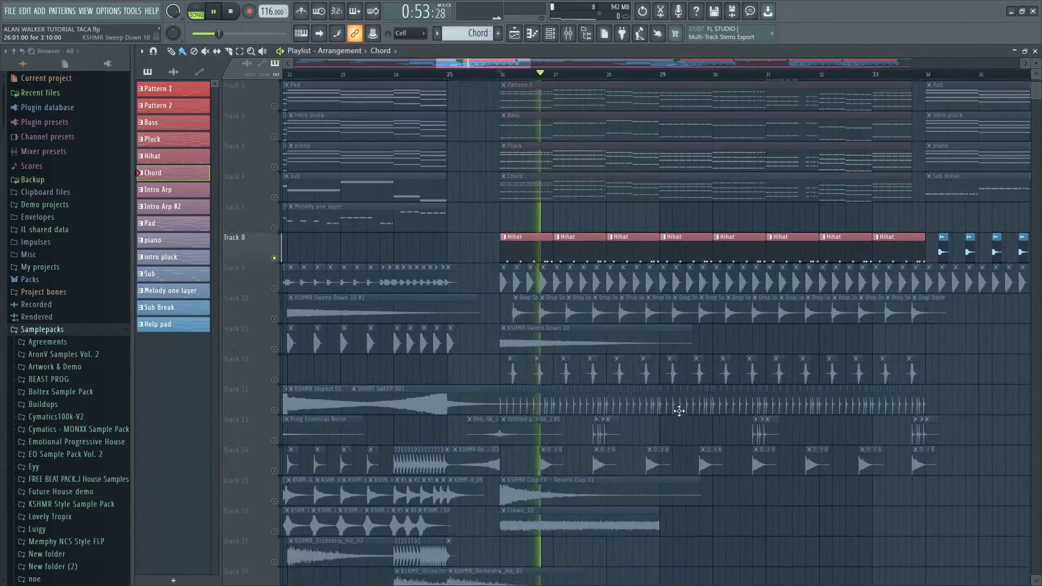
pyautogui.click(612, 408)
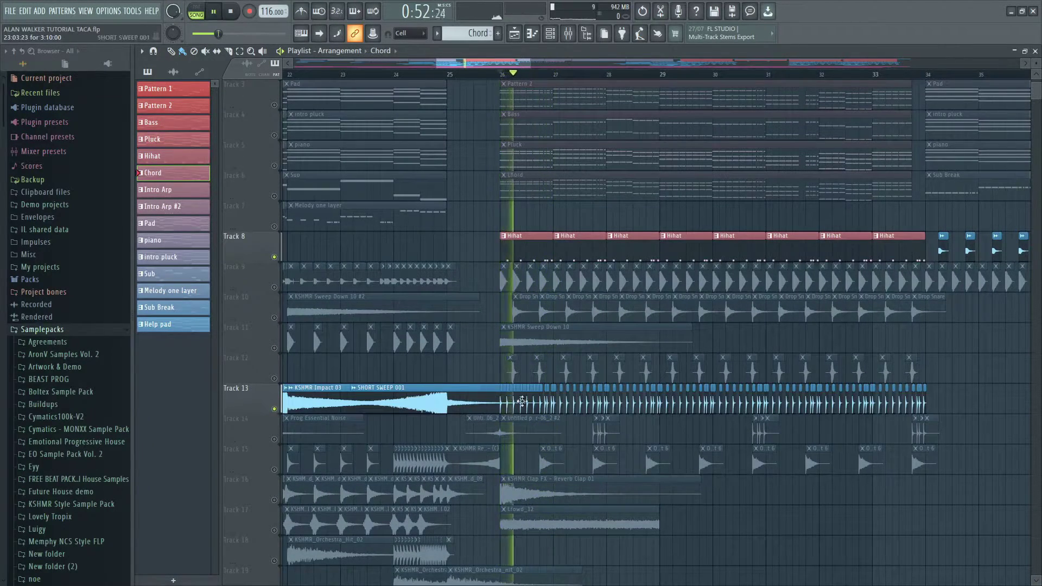
pyautogui.press('space')
pyautogui.click(274, 287)
pyautogui.press('space')
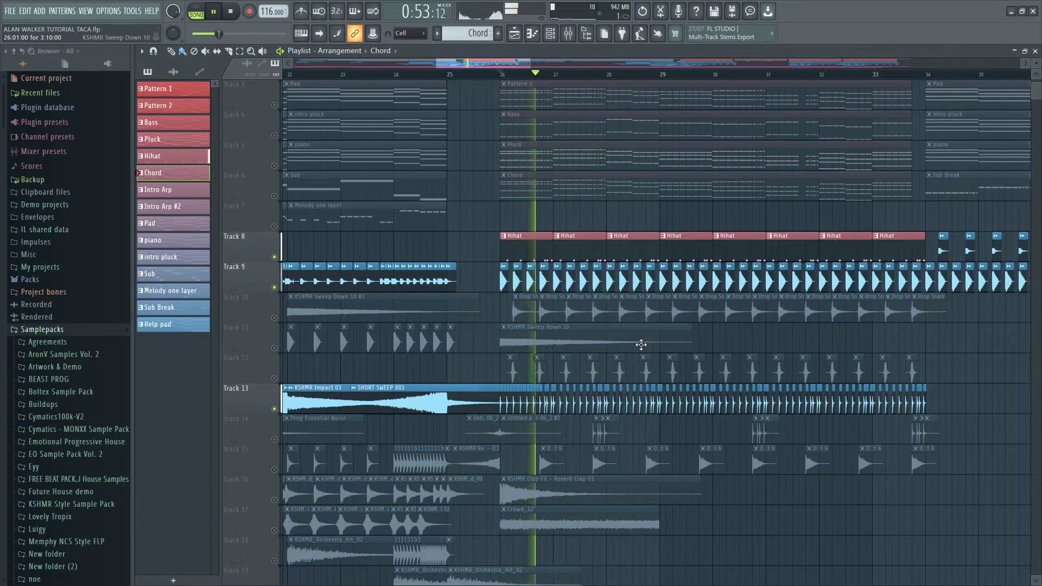
# - Unmute Tracks 10, 11 and 12, replaying from bar 26 each time
pyautogui.click(274, 318)
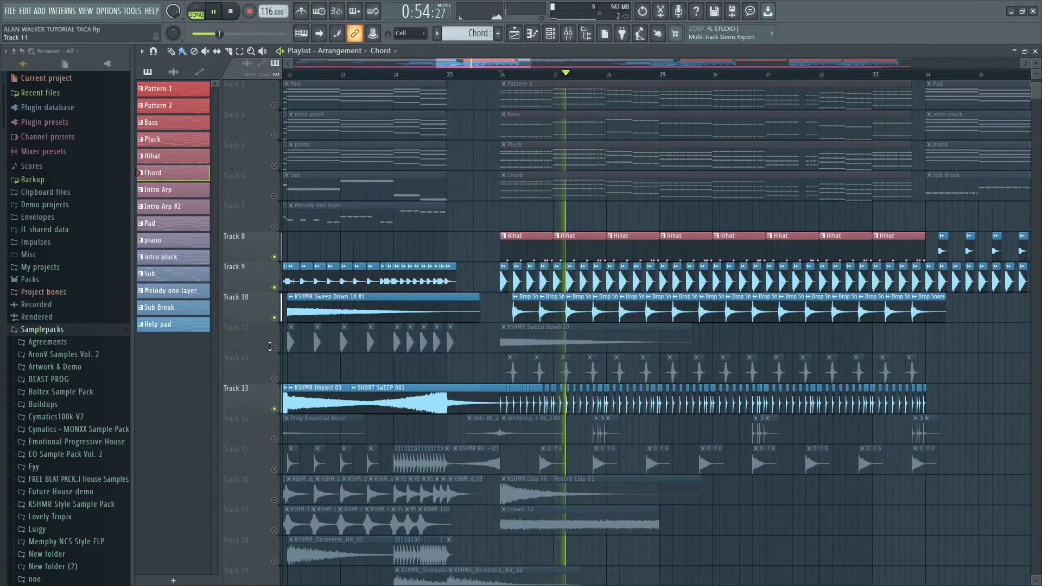
pyautogui.press('space')
pyautogui.click(274, 347)
pyautogui.press('space')
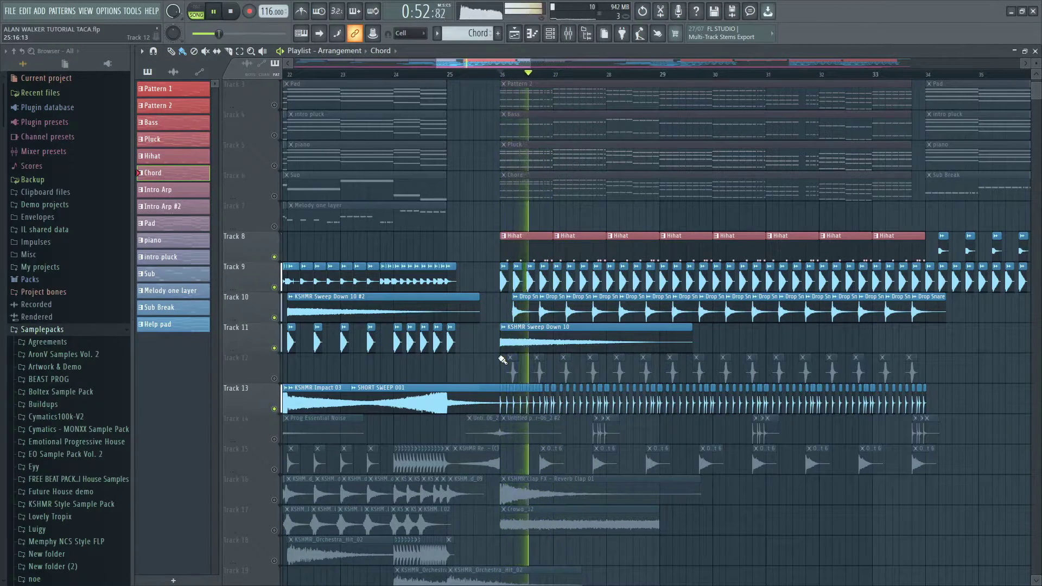
pyautogui.scroll(-2, 488, 369)
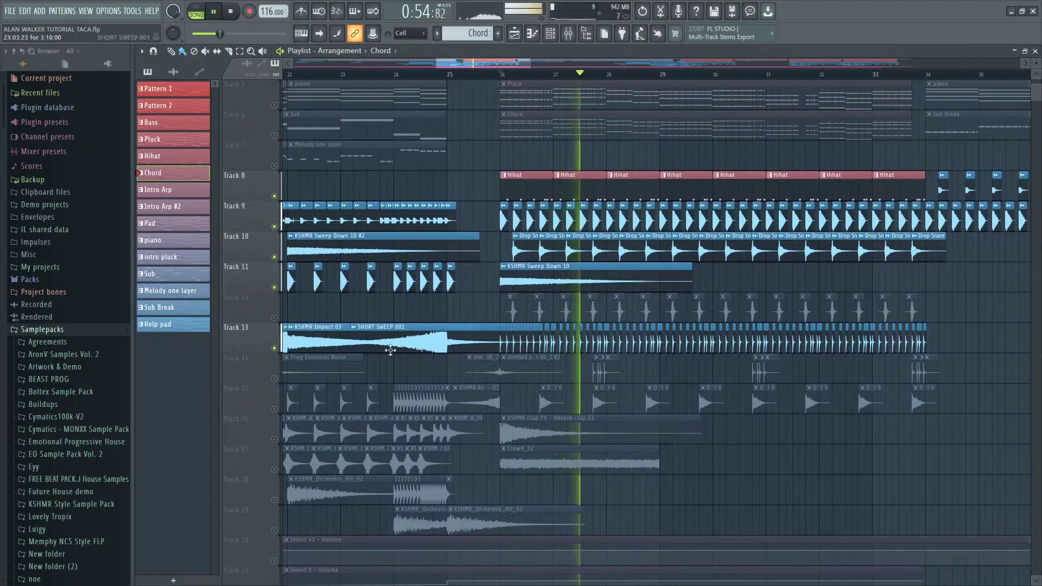
pyautogui.press('space')
pyautogui.click(274, 317)
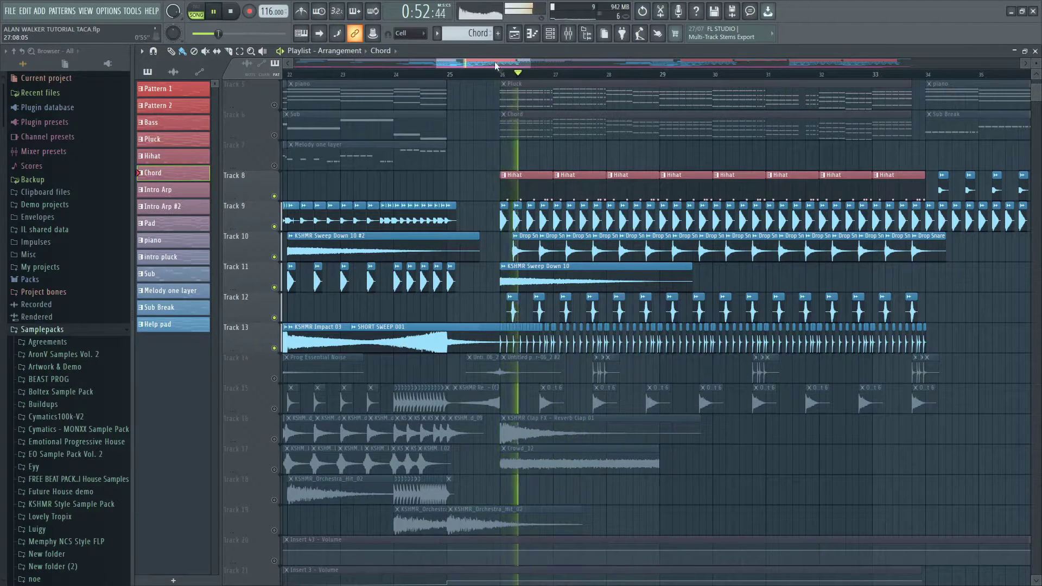
# - Unmute Tracks 14 and 15, replaying from bar 26 each time
pyautogui.scroll(-1, 347, 361)
pyautogui.press('space')
pyautogui.click(274, 347)
pyautogui.press('space')
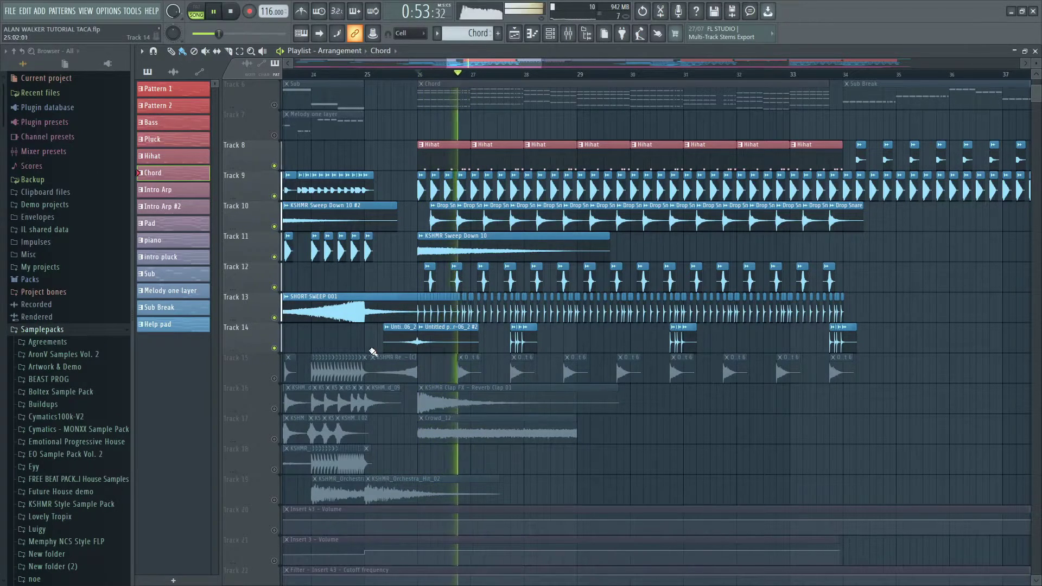
pyautogui.scroll(5, 500, 360)
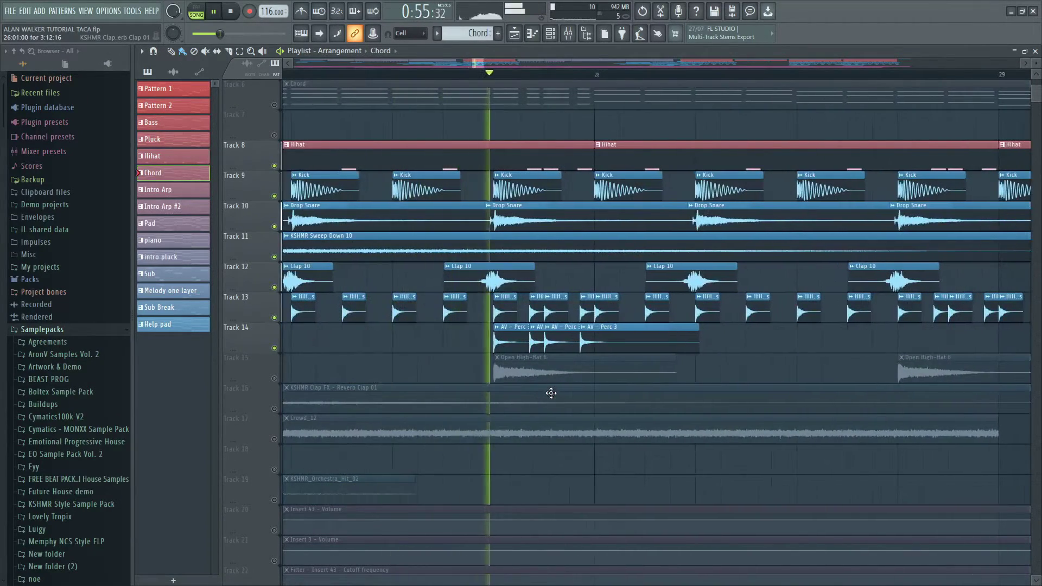
pyautogui.scroll(-6, 550, 393)
pyautogui.press('space')
pyautogui.click(274, 379)
pyautogui.press('space')
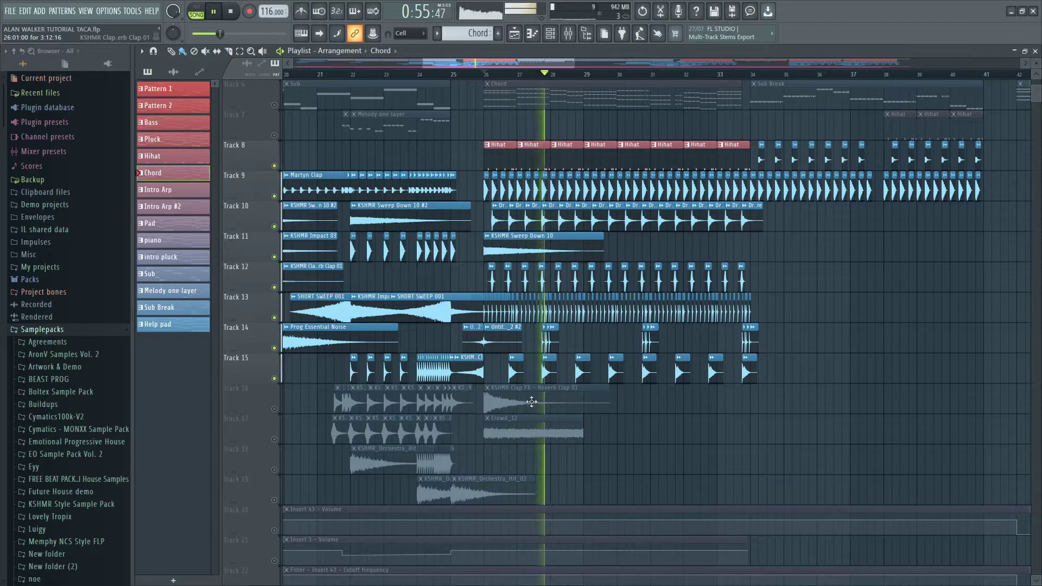
# - Unmute reverb clap Track 16 and crowd Track 17, replaying from bar 26
pyautogui.press('space')
pyautogui.click(274, 409)
pyautogui.press('space')
pyautogui.scroll(-2, 467, 411)
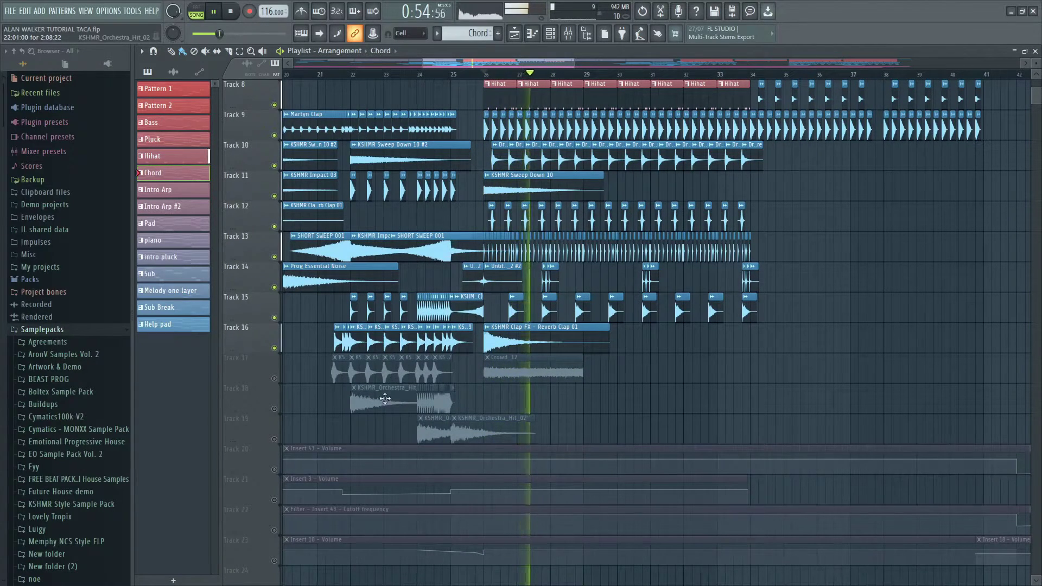
pyautogui.click(274, 379)
pyautogui.press('space')
pyautogui.scroll(4, 735, 442)
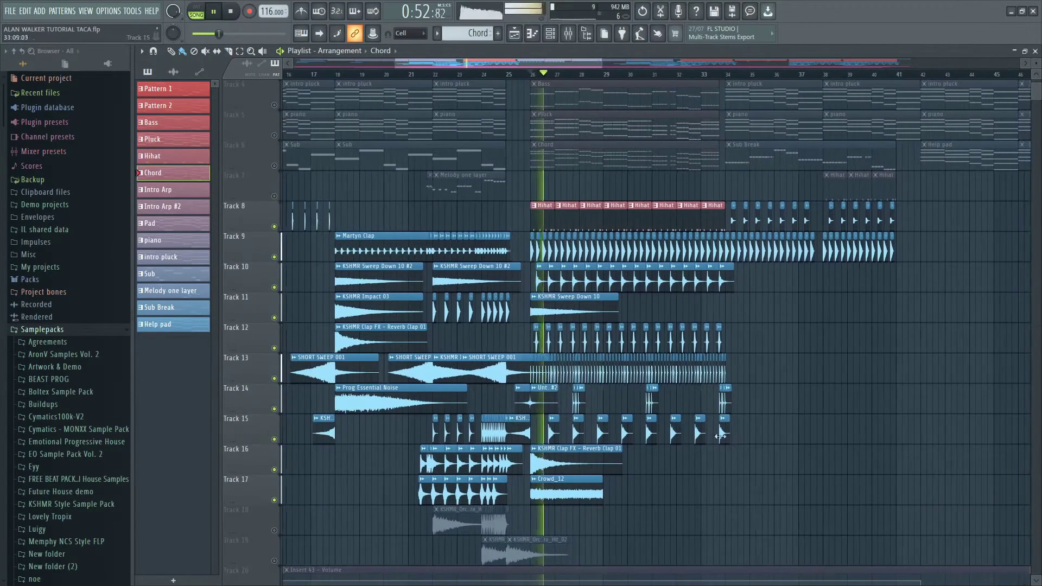
pyautogui.scroll(3, 735, 442)
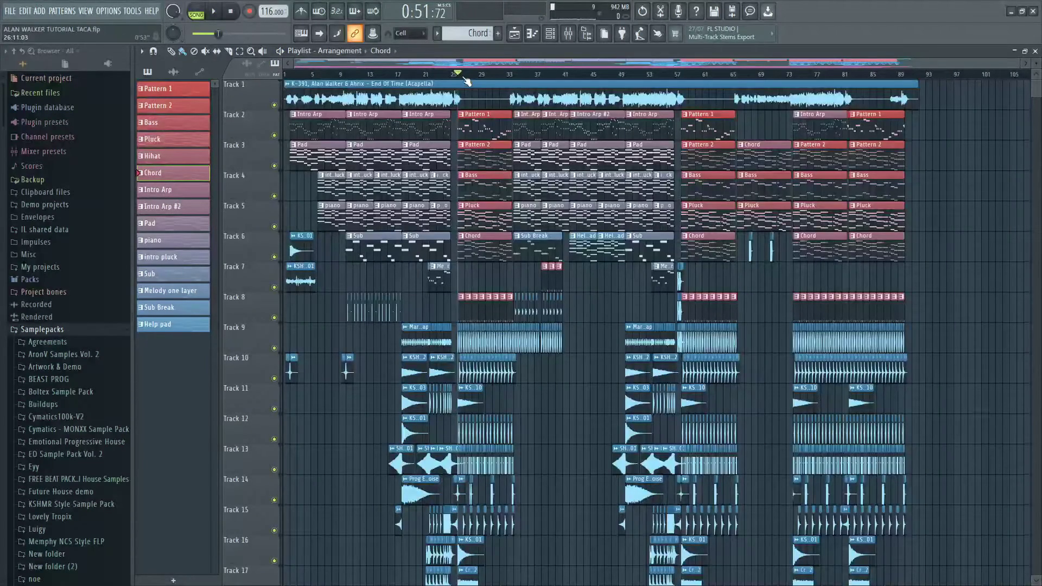
pyautogui.click(466, 83)
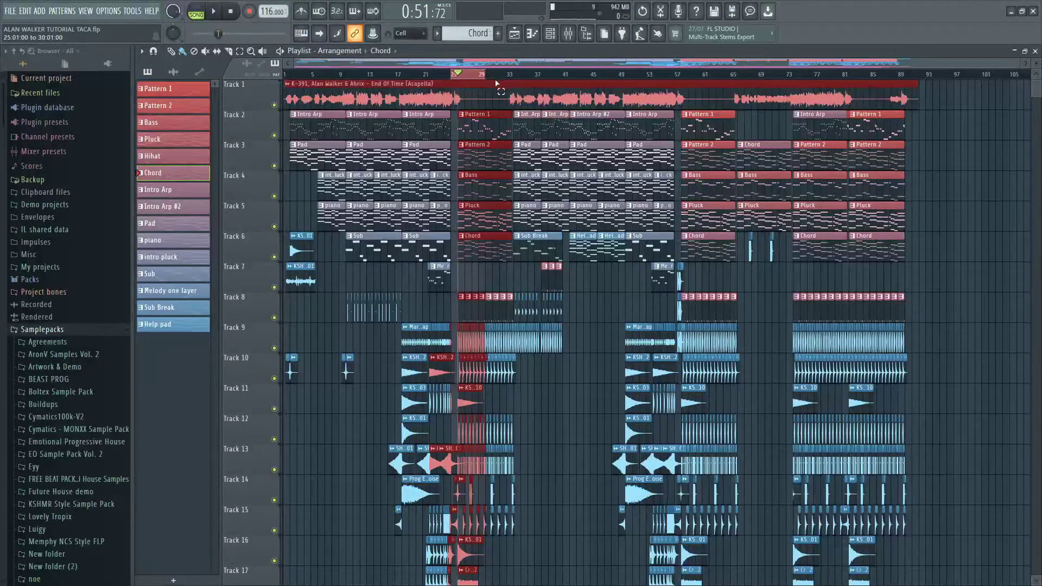
pyautogui.click(690, 79)
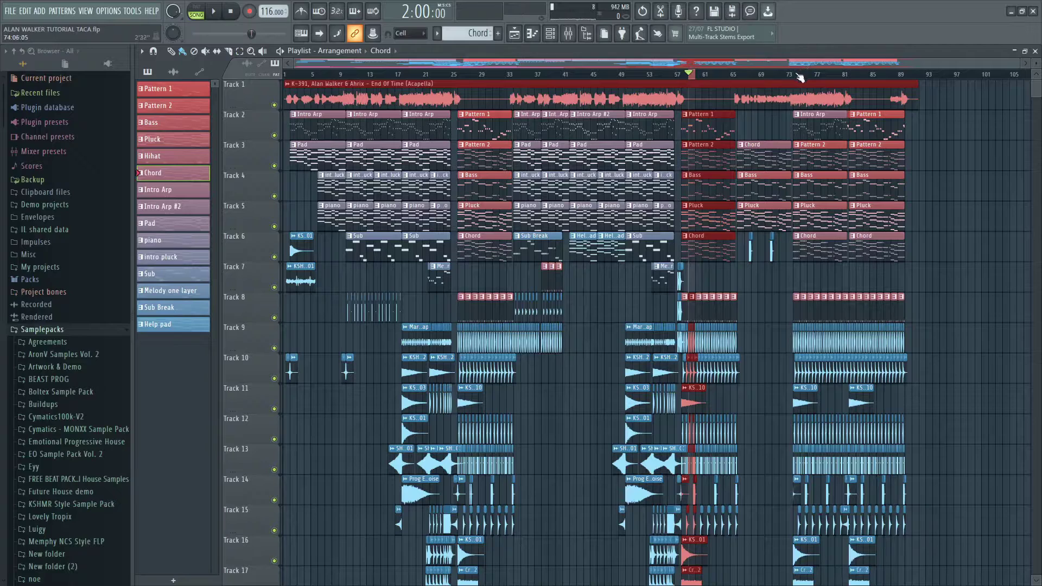
pyautogui.moveTo(796, 76); pyautogui.dragTo(886, 85)
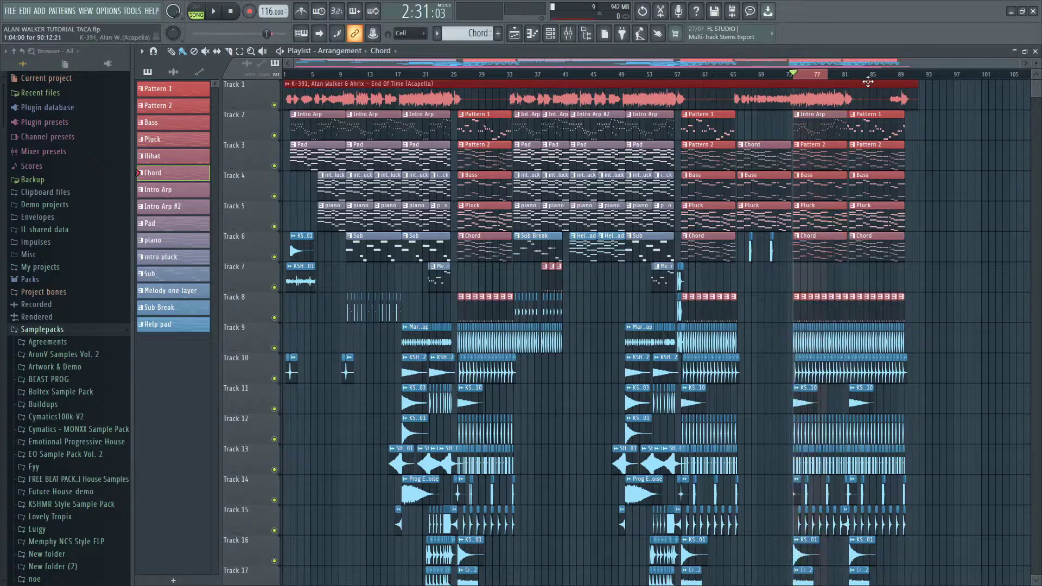
pyautogui.click(868, 80)
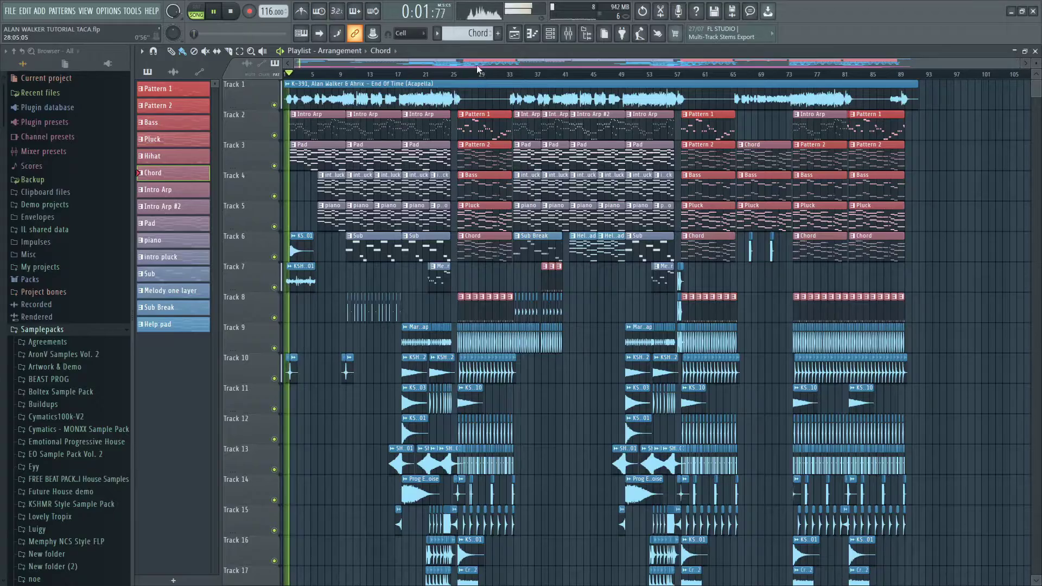
# - Return the playlist to Track 1, bar 1 and enable auto-scroll to follow the playhead
pyautogui.scroll(-5, 577, 509)
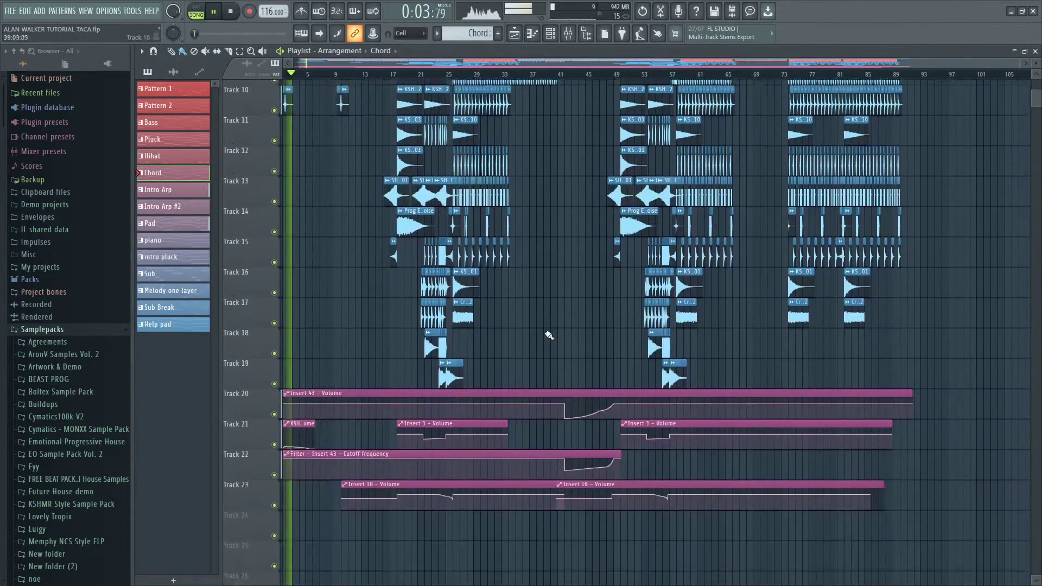
pyautogui.scroll(-5, 550, 332)
pyautogui.scroll(12, 551, 470)
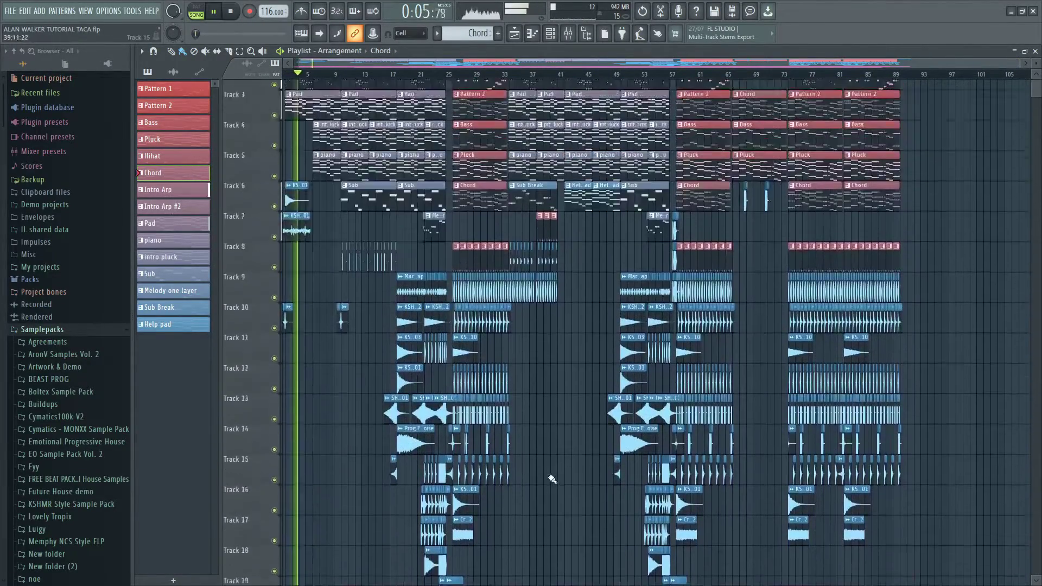
pyautogui.scroll(3, 291, 249)
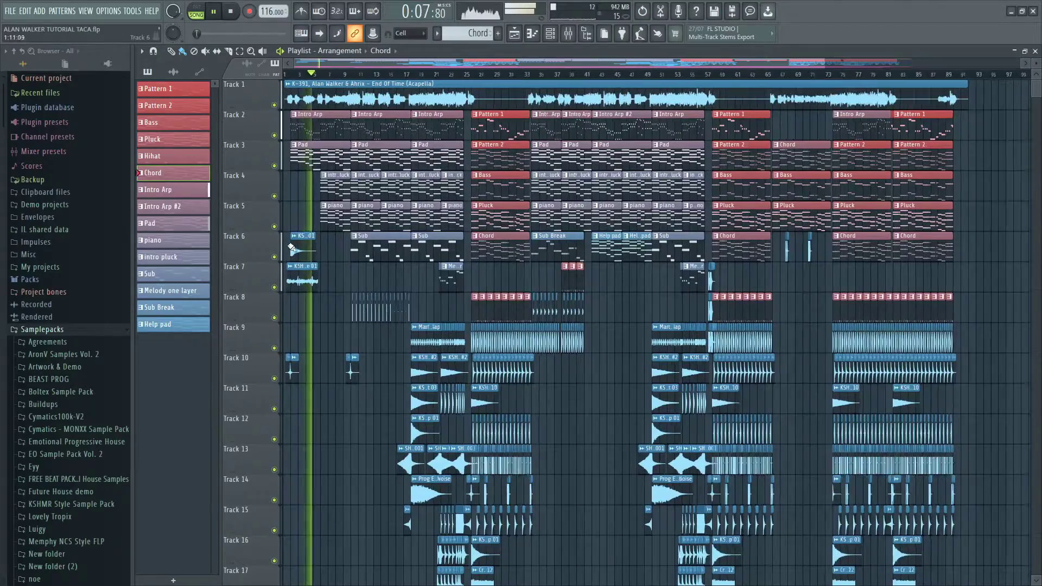
pyautogui.scroll(3, 292, 248)
pyautogui.click(319, 33)
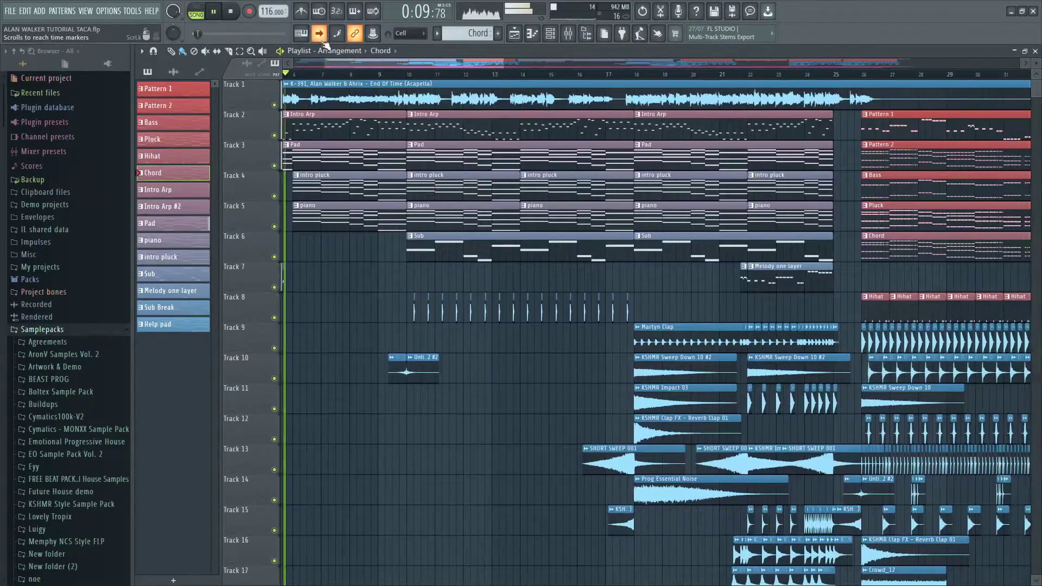